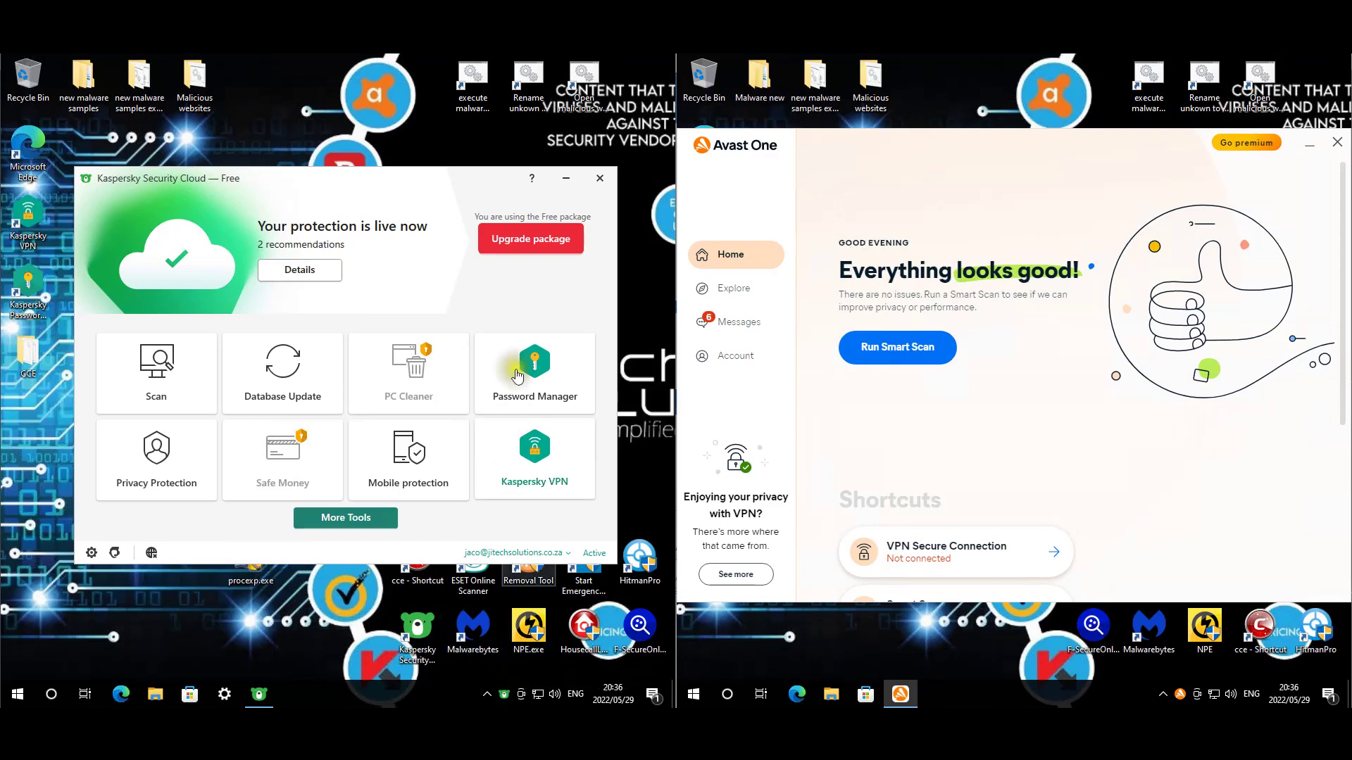
# Step: Open the File Anti-Virus page in Kaspersky's settings
pyautogui.click(378, 209)
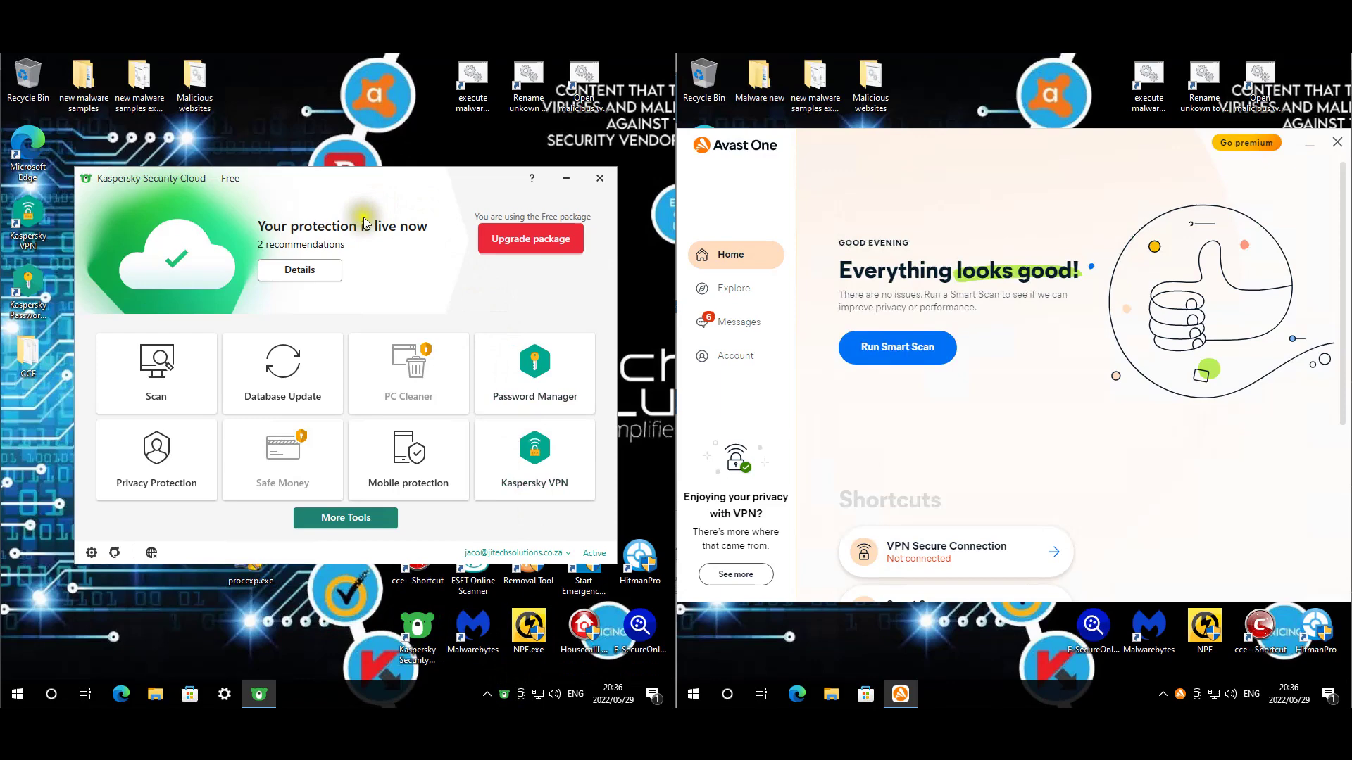
pyautogui.click(91, 553)
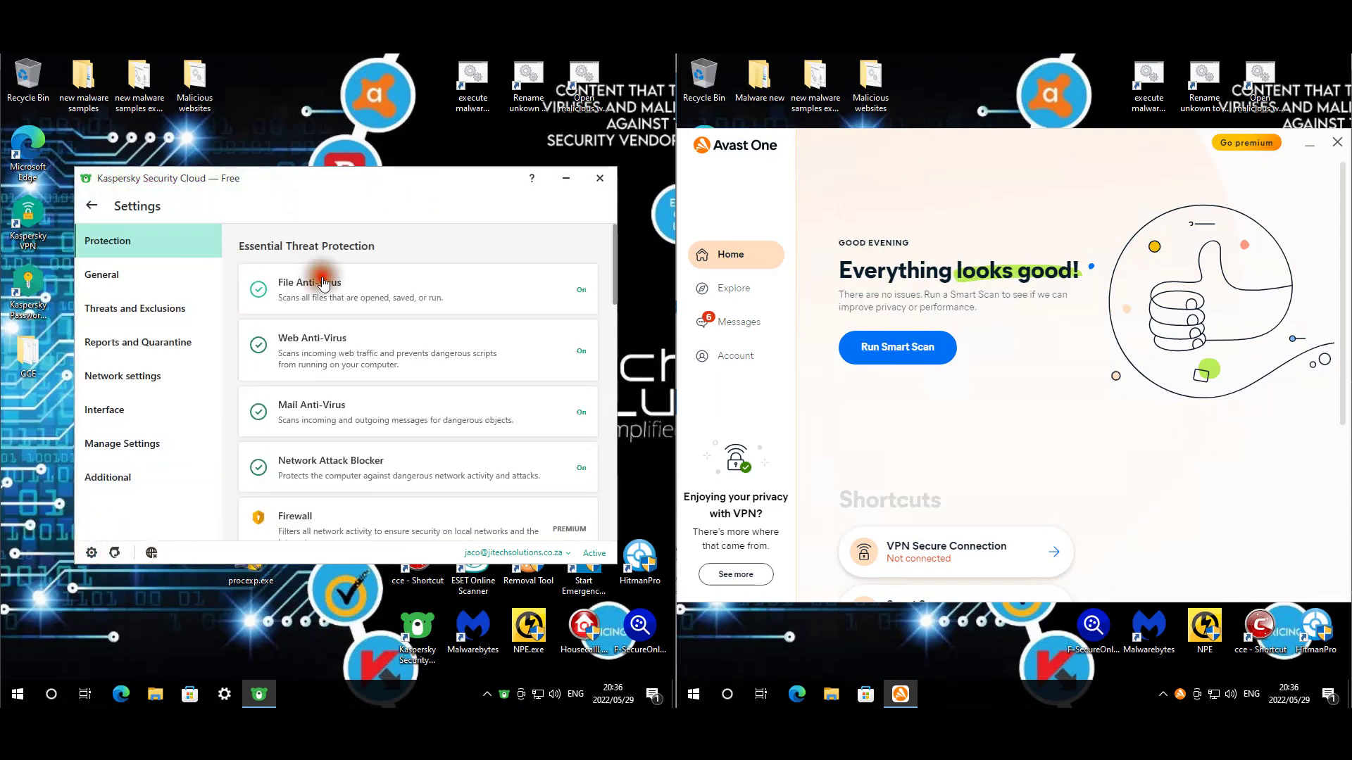
pyautogui.click(331, 271)
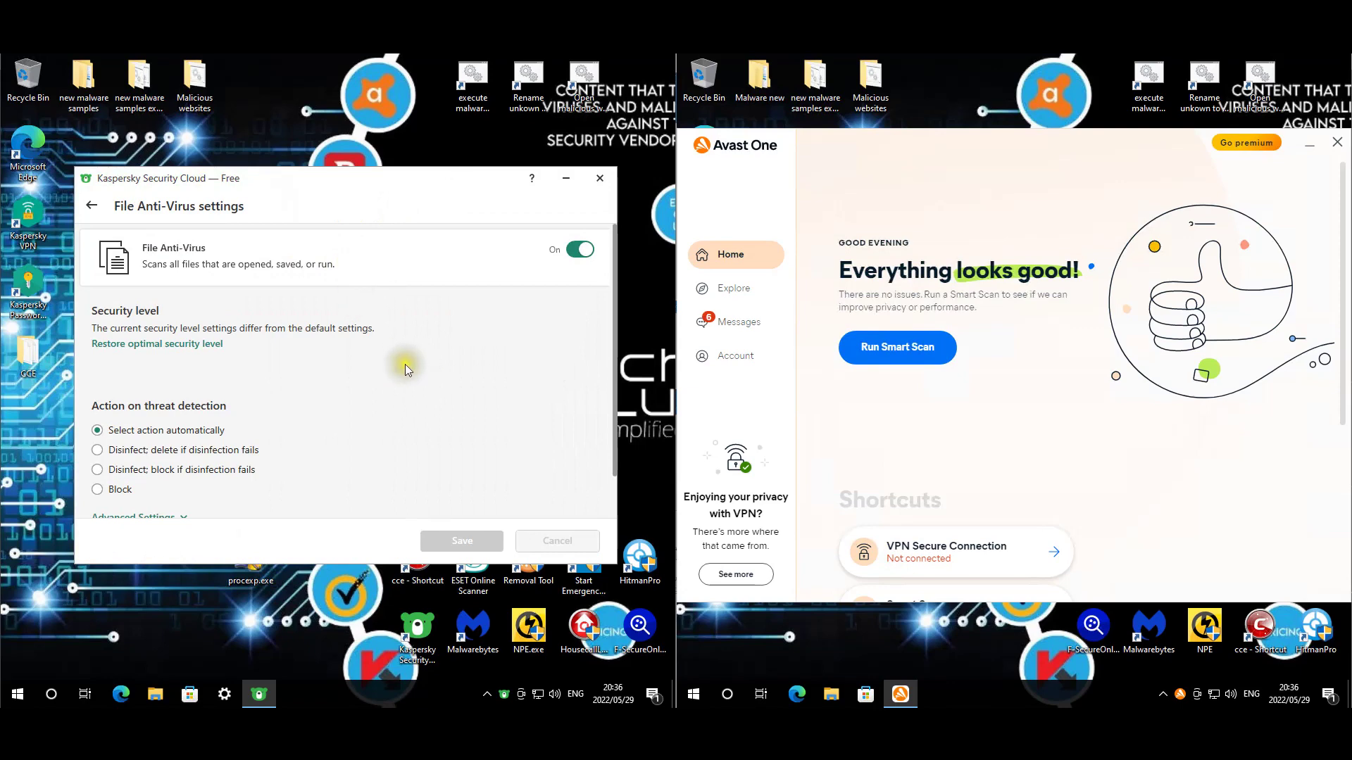
# Step: Expand File Anti-Virus advanced settings and review file types, heuristic scanning, Smart mode and exclusions
pyautogui.scroll(-1, 161, 482)
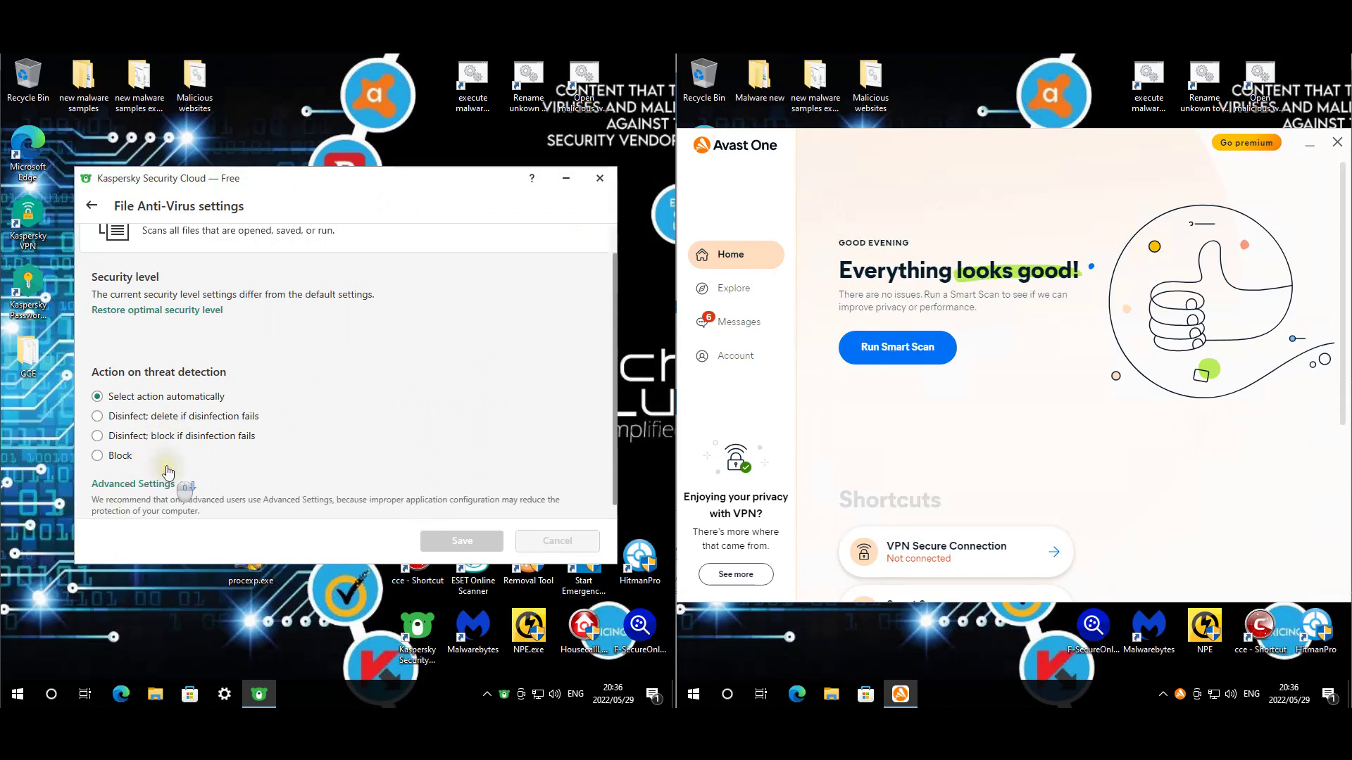
pyautogui.click(165, 484)
pyautogui.scroll(-2, 403, 407)
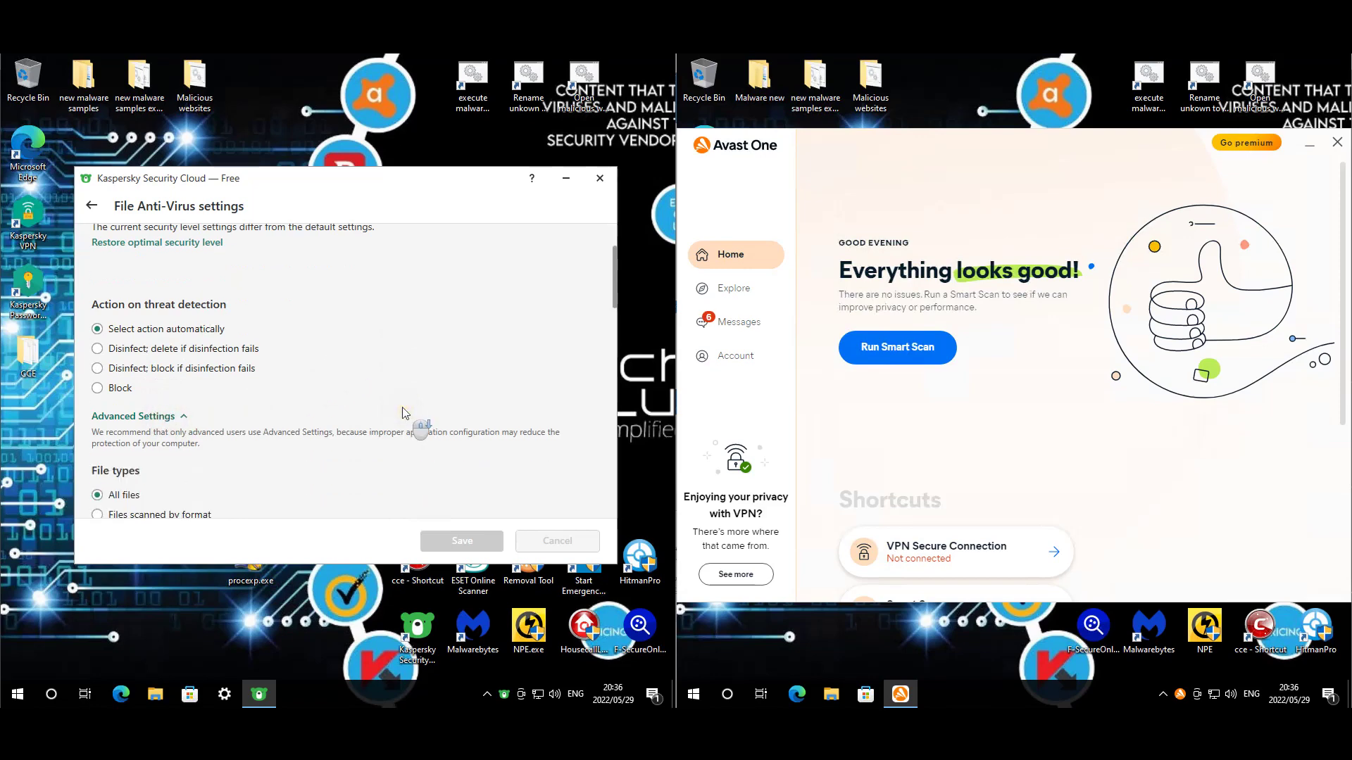
pyautogui.scroll(-3, 405, 414)
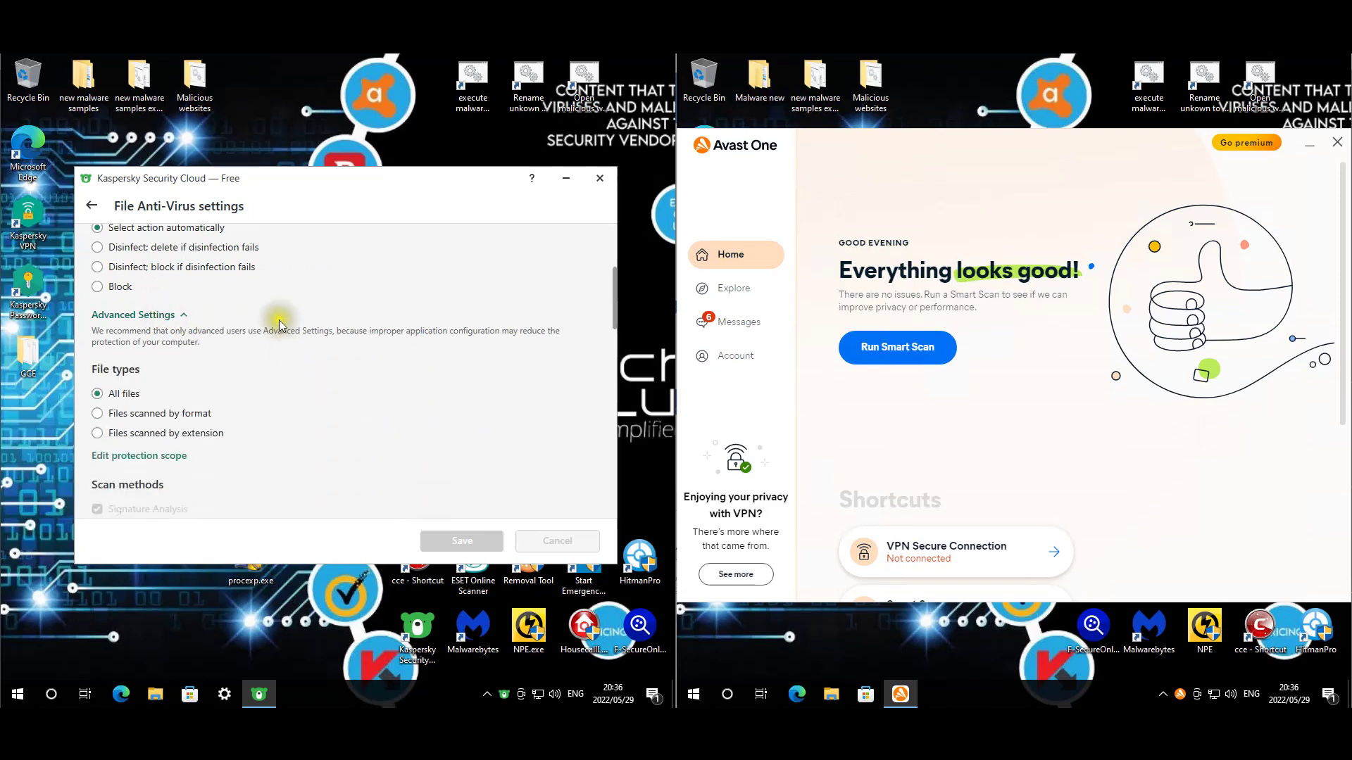
pyautogui.scroll(-5, 169, 401)
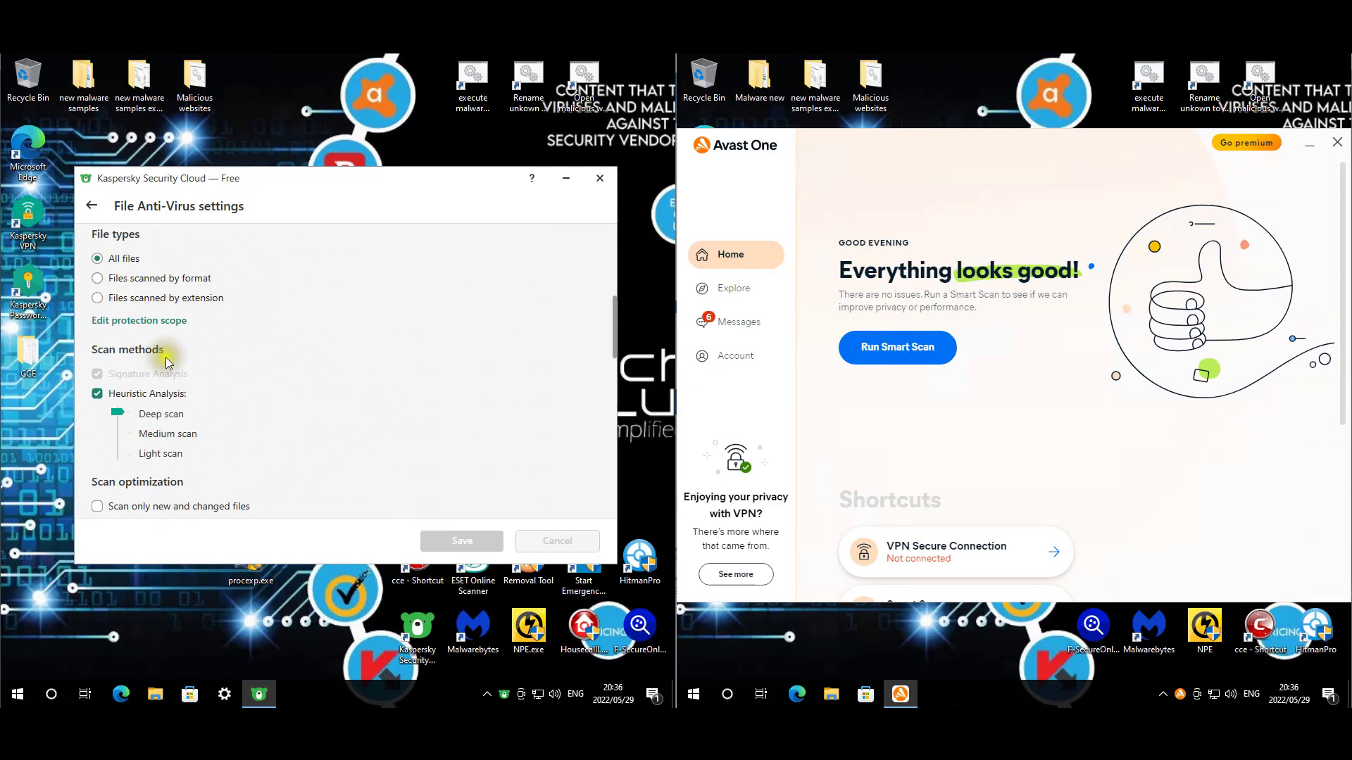
pyautogui.scroll(-5, 285, 395)
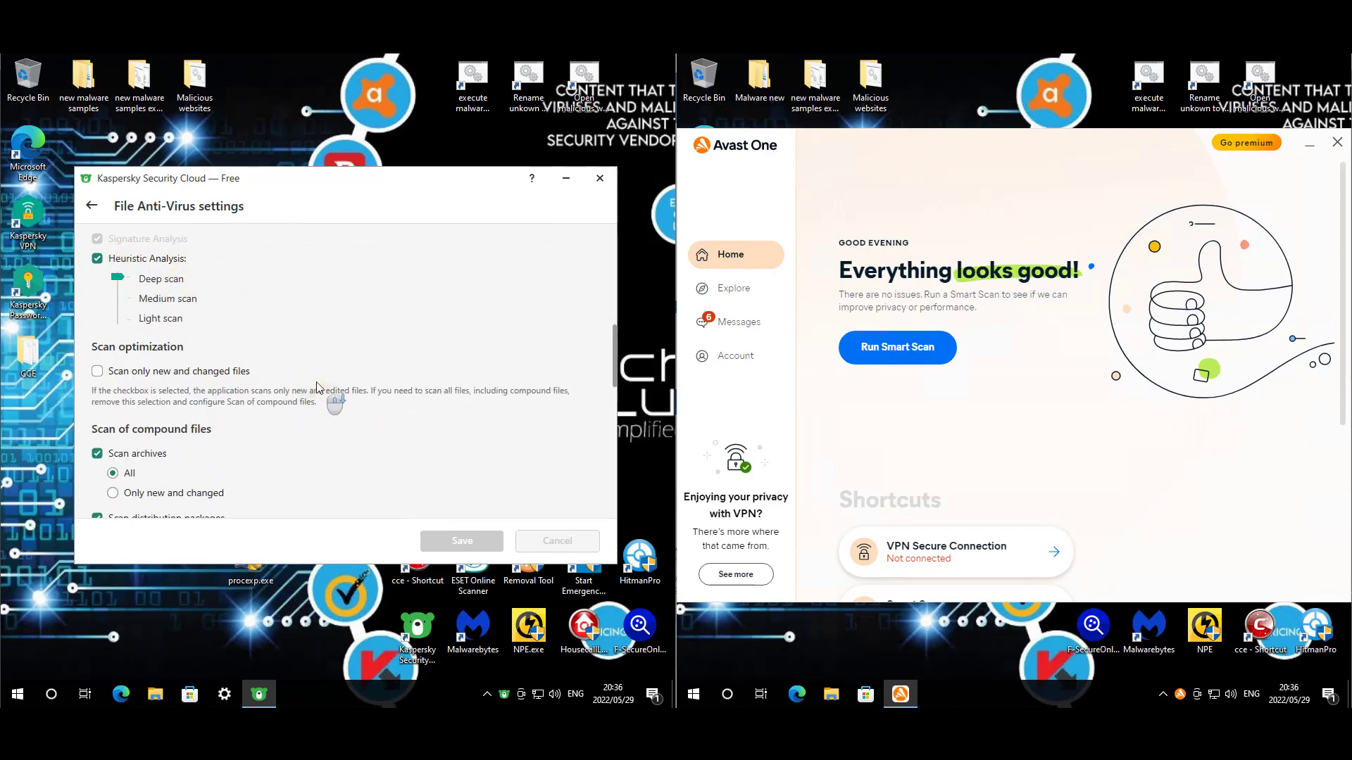
pyautogui.scroll(-15, 316, 384)
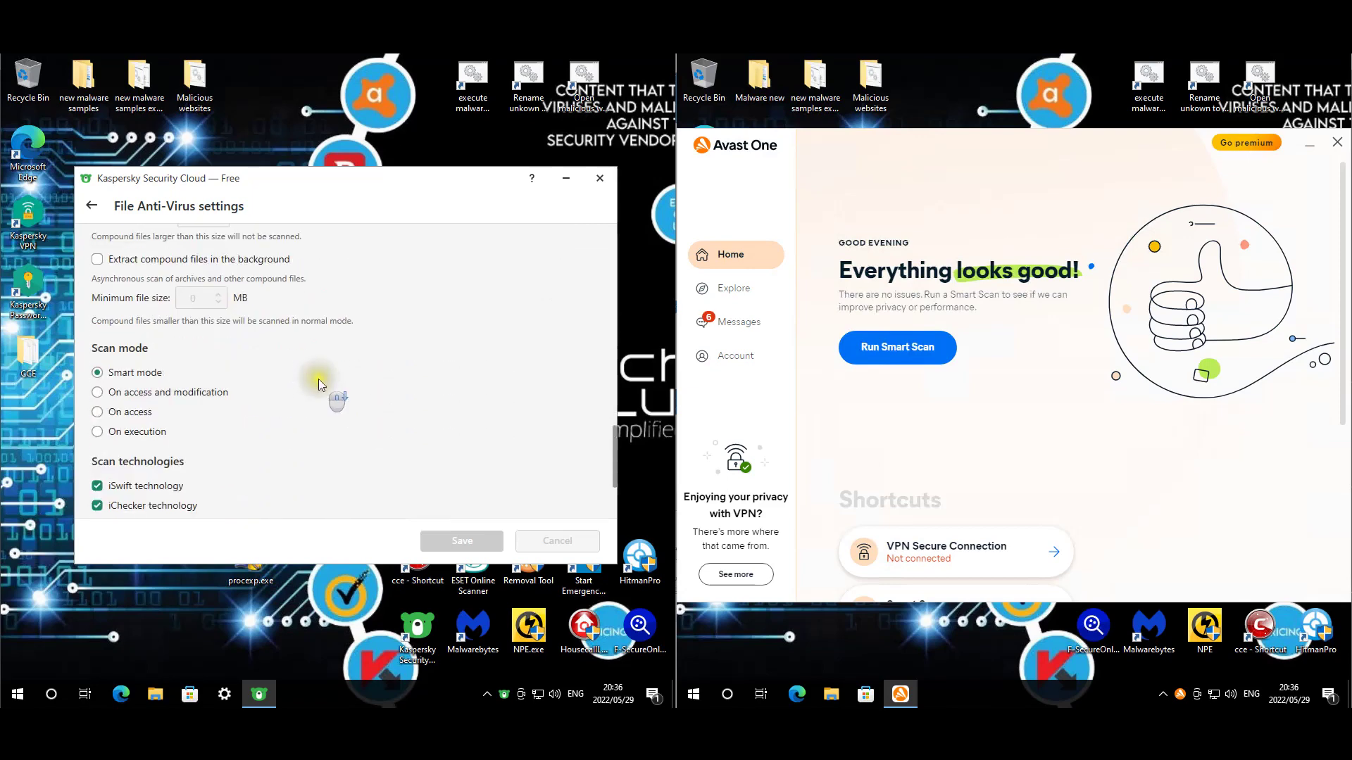
pyautogui.scroll(-2, 314, 386)
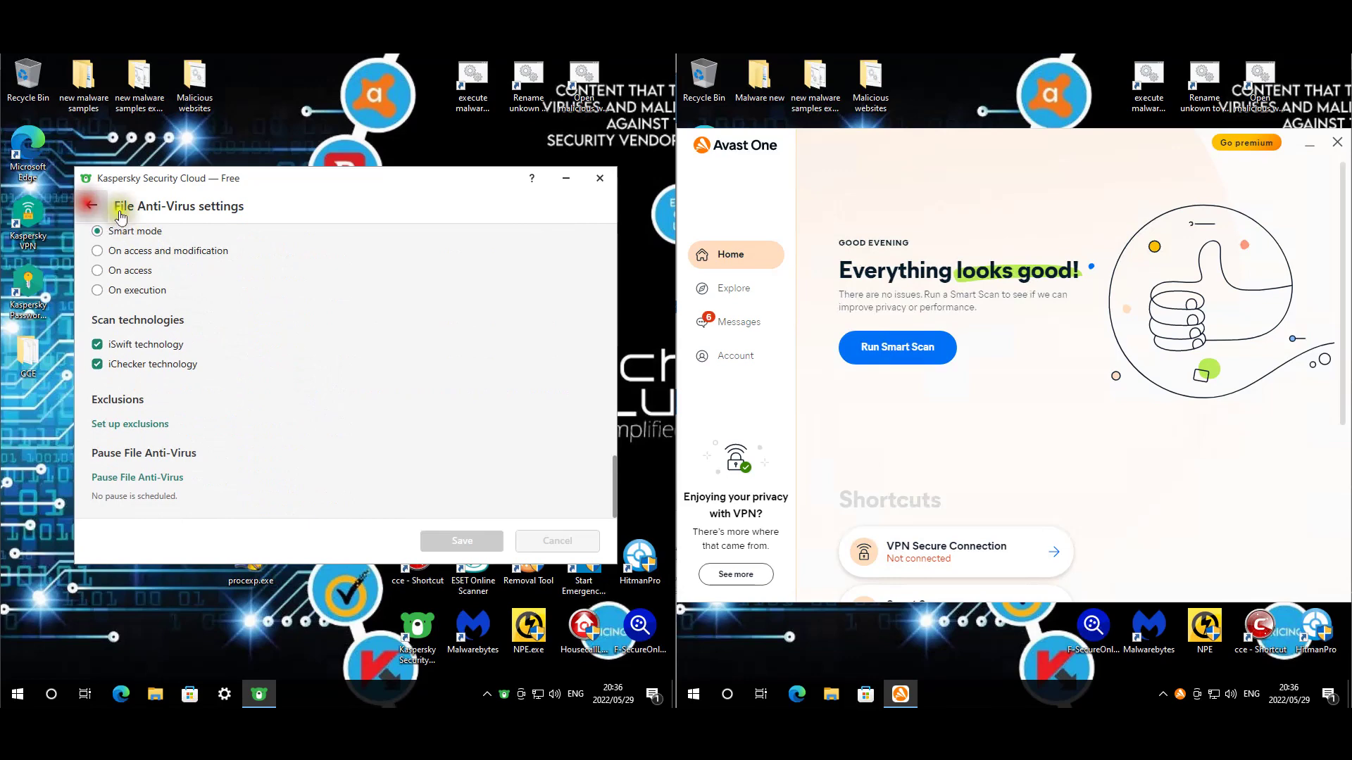
# Step: Review the Web Anti-Virus settings with advanced options expanded
pyautogui.click(92, 205)
pyautogui.click(328, 358)
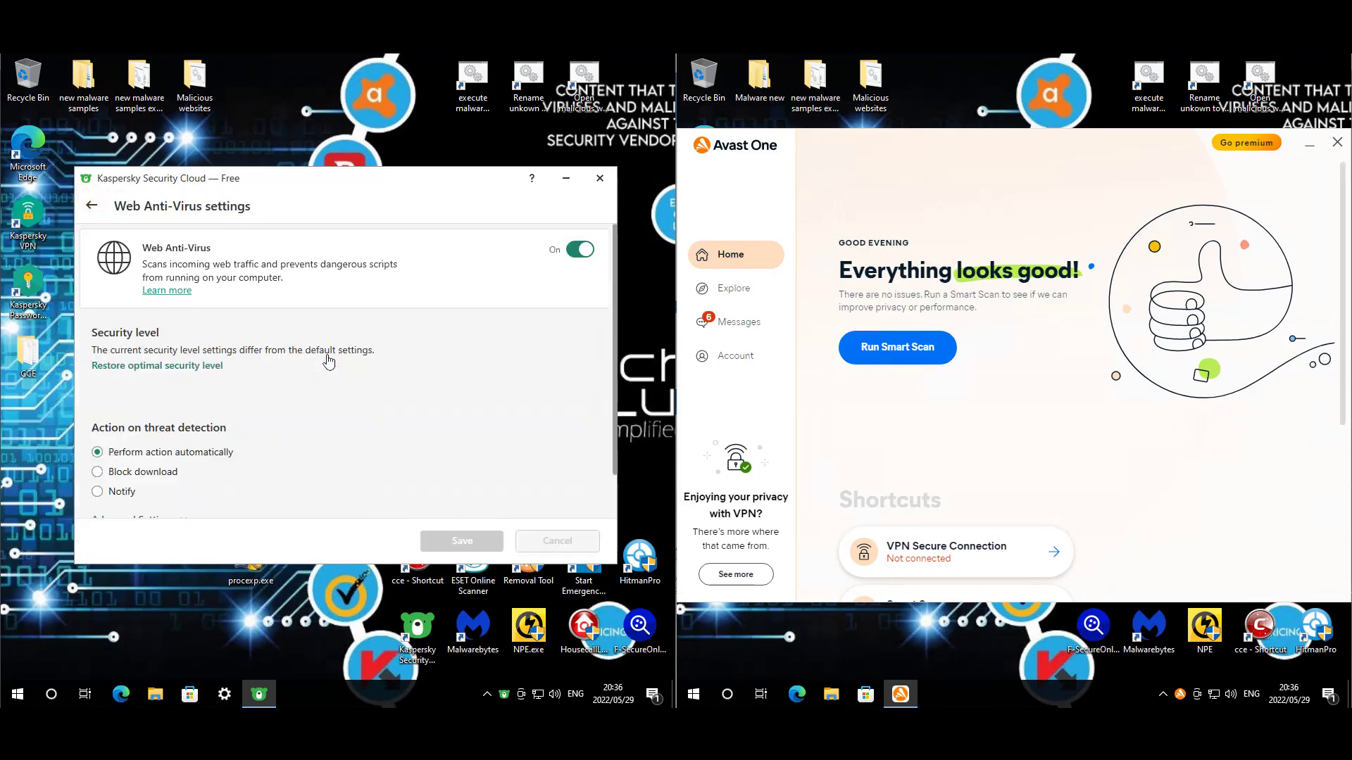
pyautogui.scroll(-1, 205, 482)
pyautogui.click(172, 468)
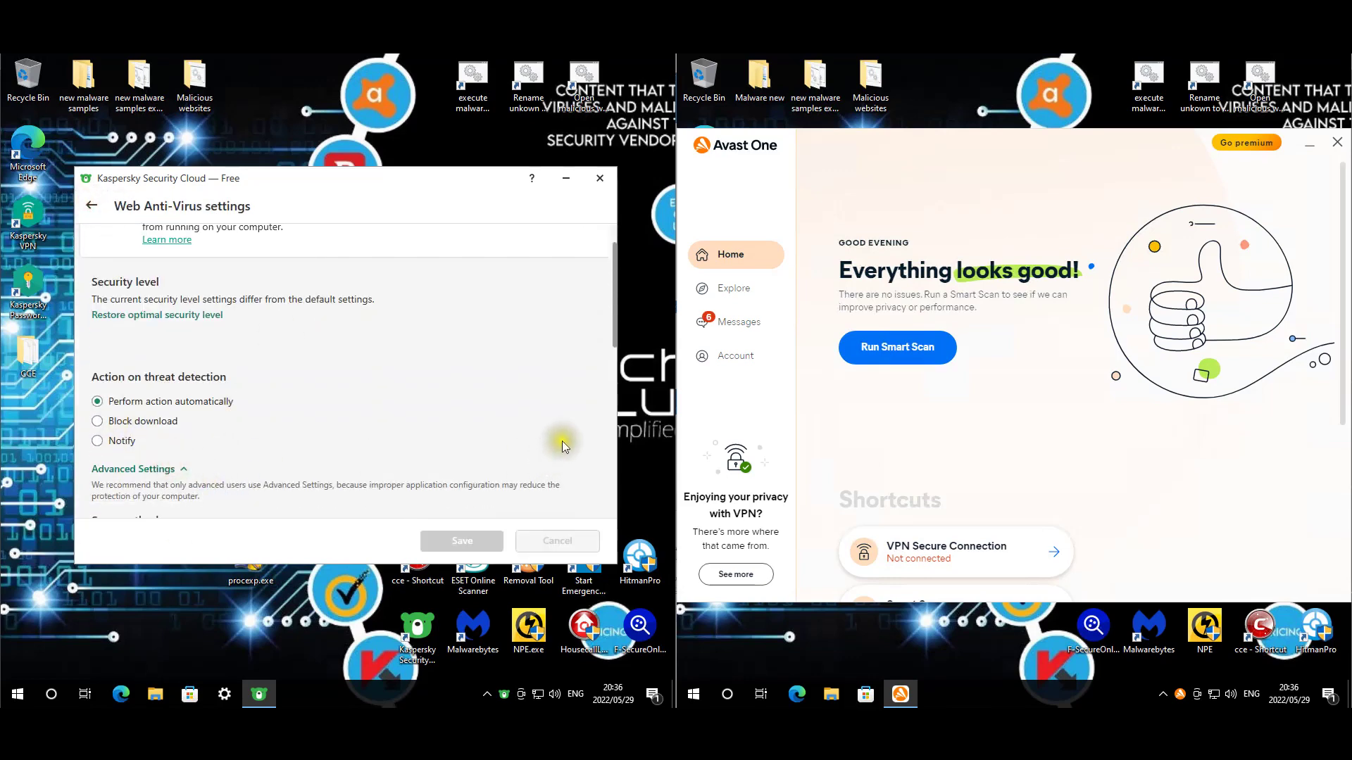
pyautogui.scroll(-2, 565, 438)
pyautogui.scroll(-8, 513, 423)
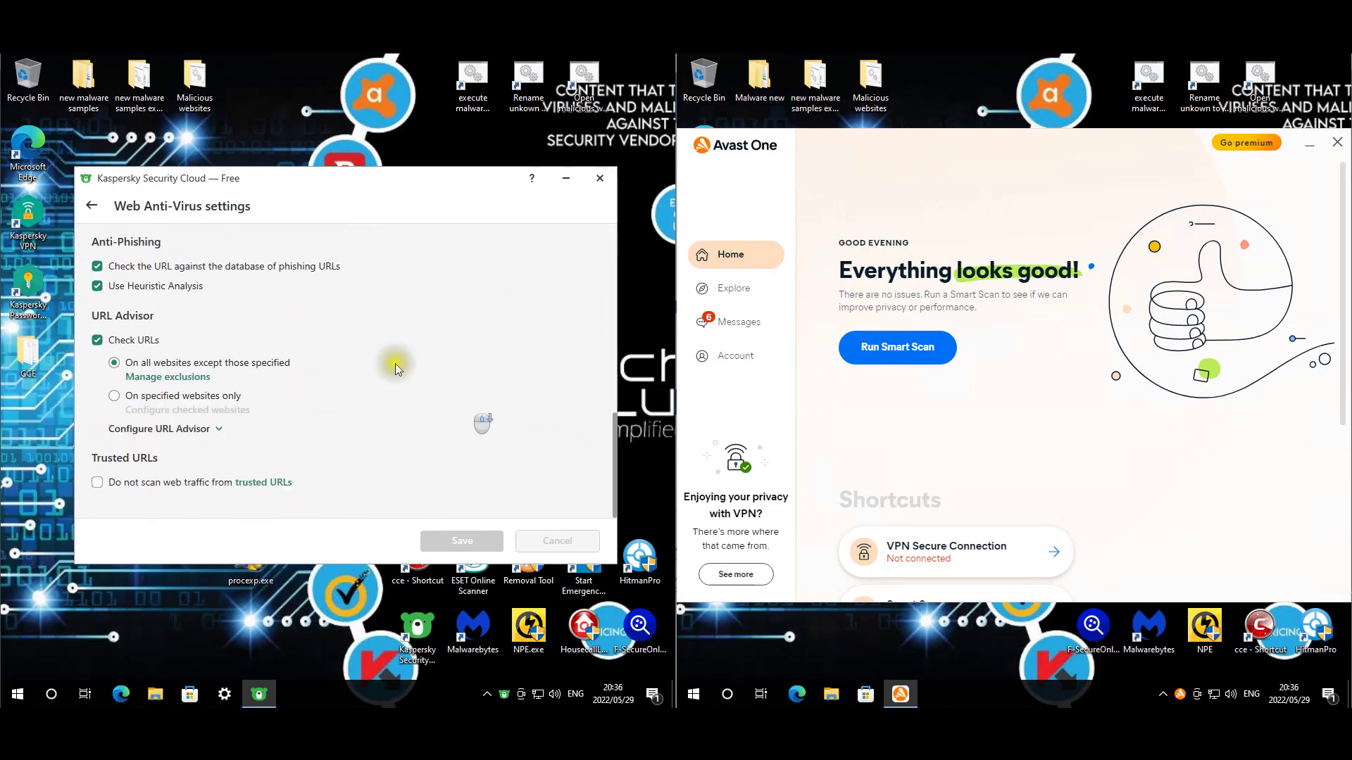
# Step: Check Network Attack Blocker settings and its empty exclusions list
pyautogui.click(91, 206)
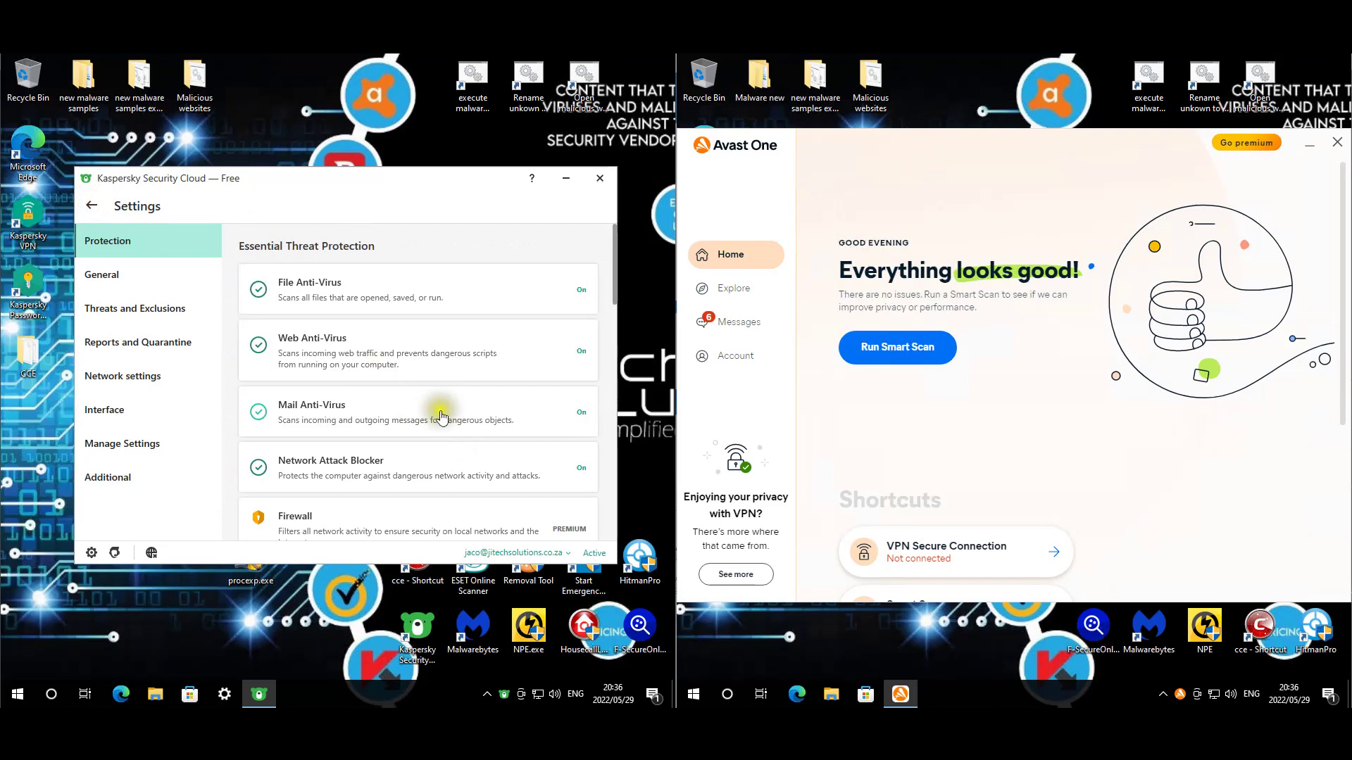
pyautogui.click(438, 467)
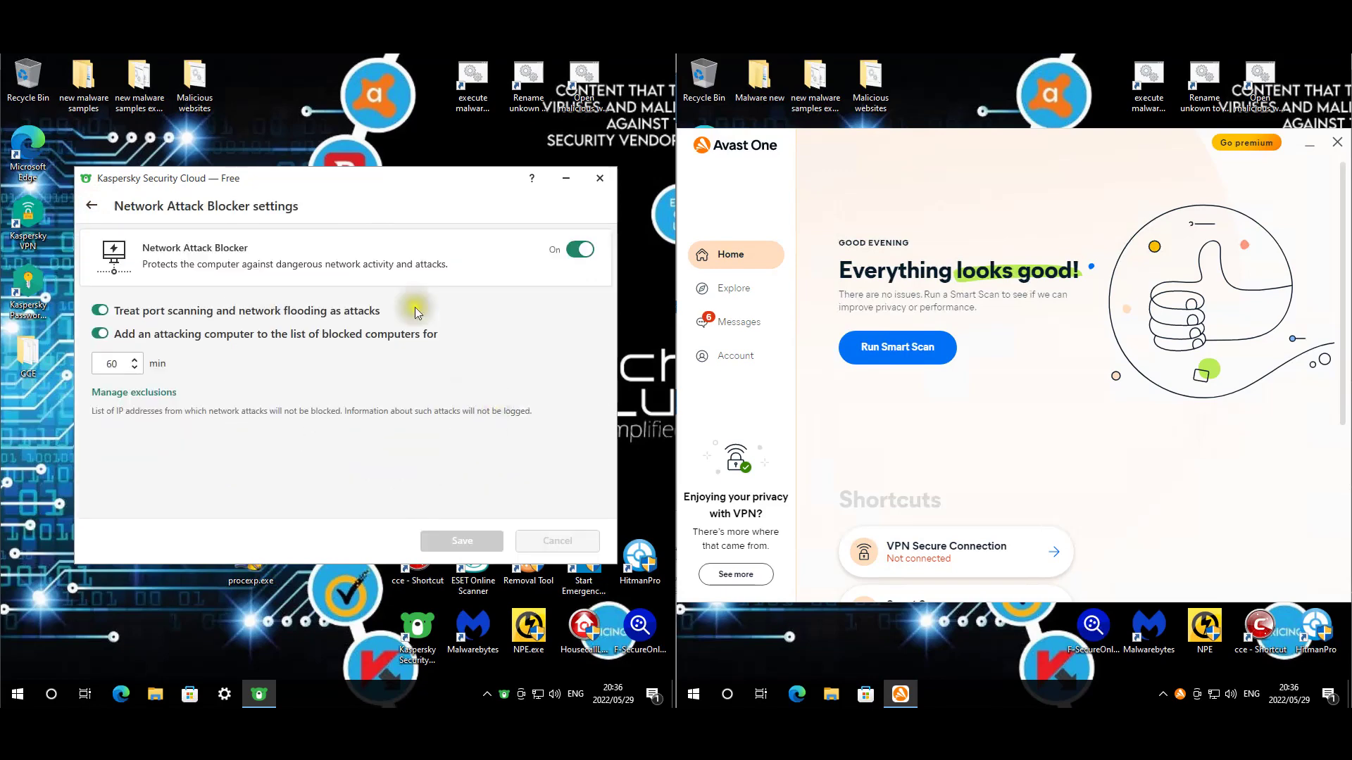
pyautogui.click(148, 396)
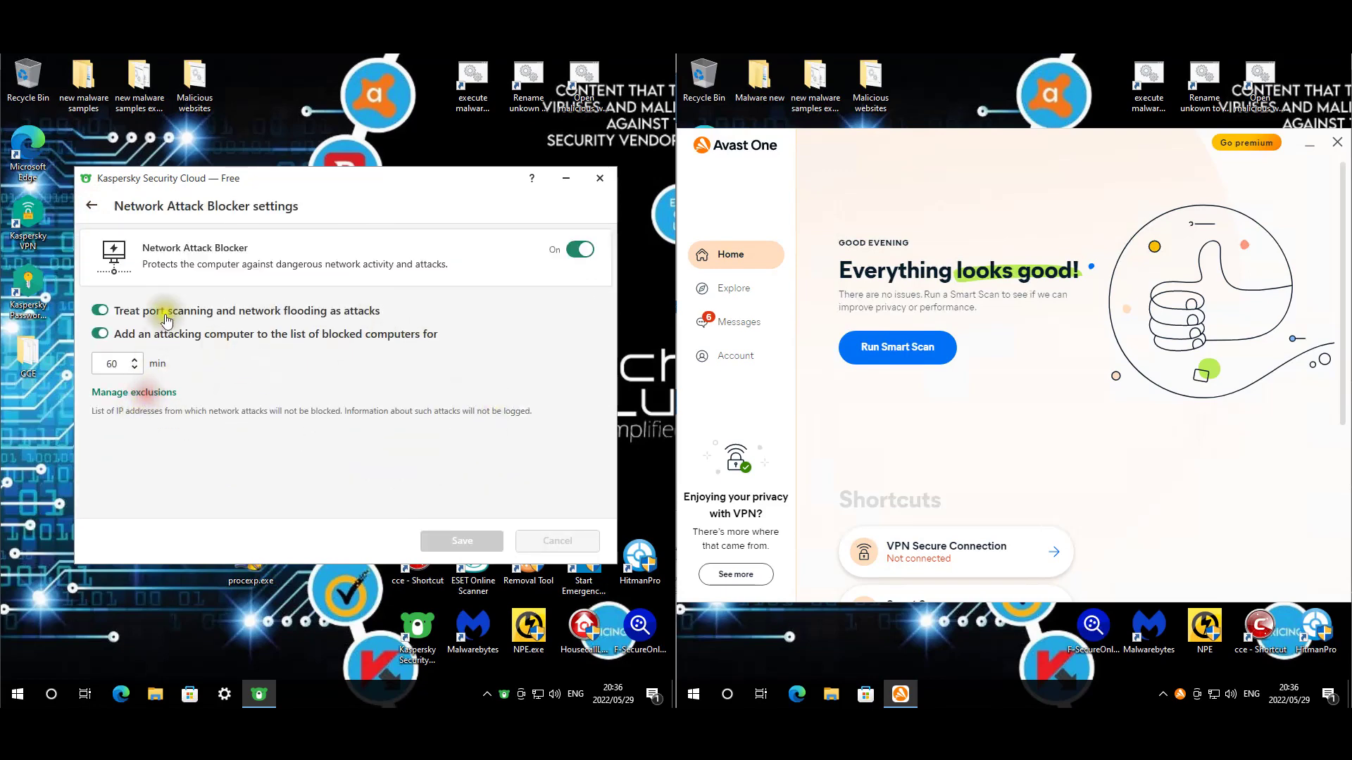
pyautogui.click(91, 209)
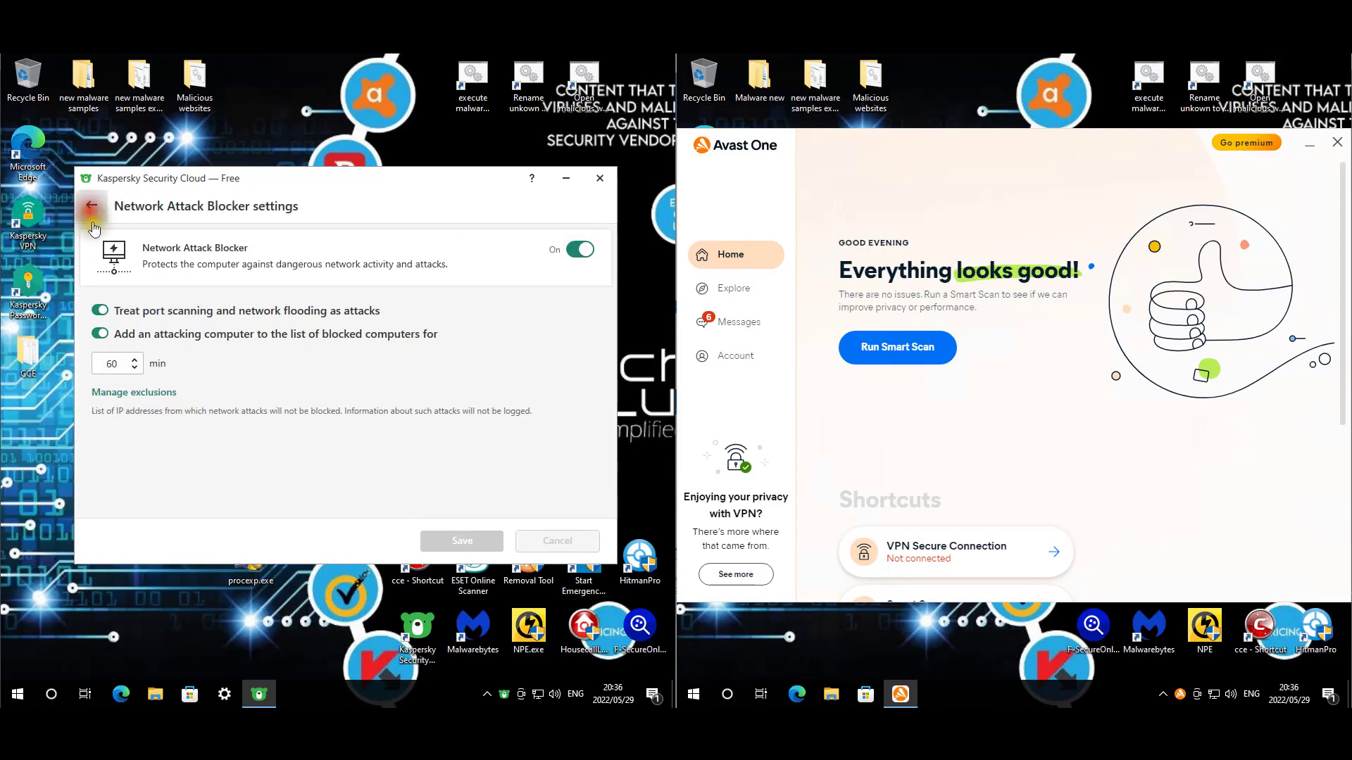
pyautogui.click(92, 222)
# Step: Review the AMSI Protection settings
pyautogui.scroll(-3, 331, 414)
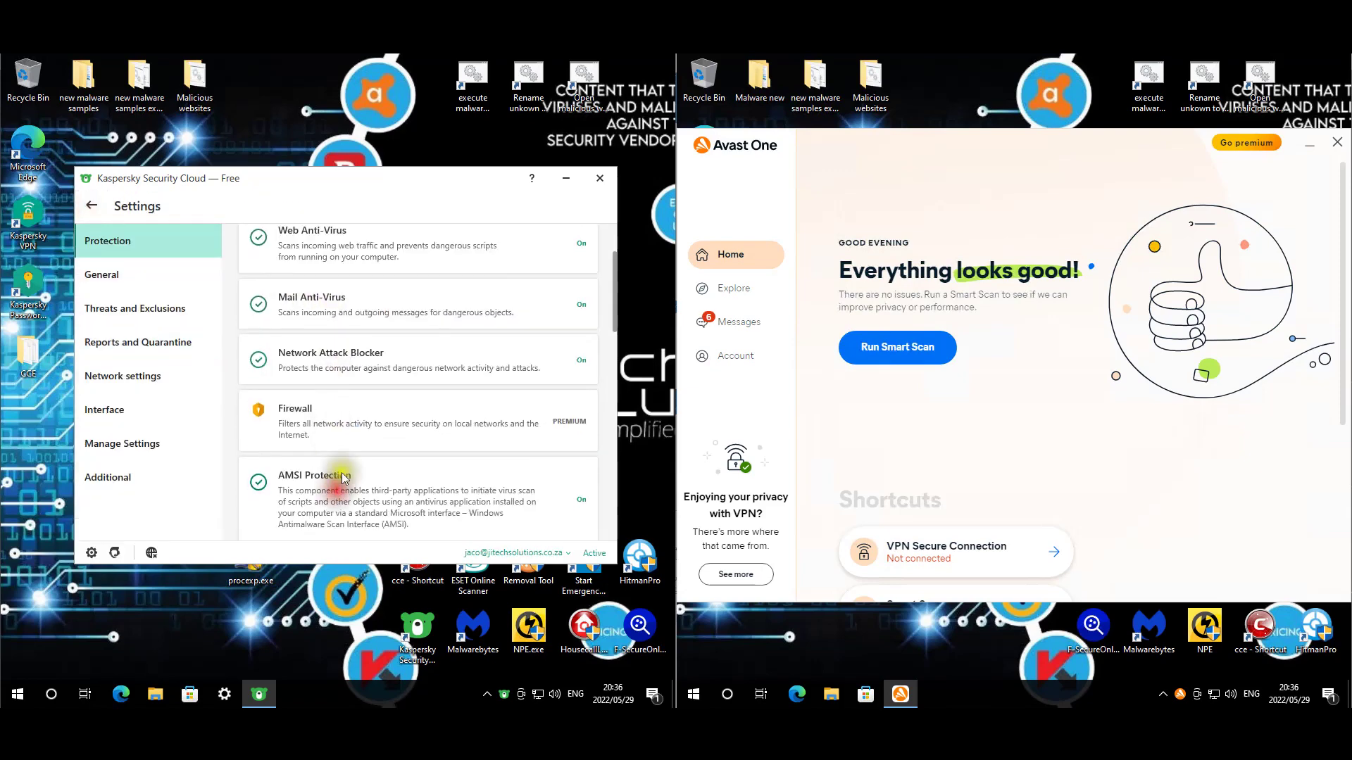
pyautogui.click(343, 477)
pyautogui.scroll(-1, 449, 393)
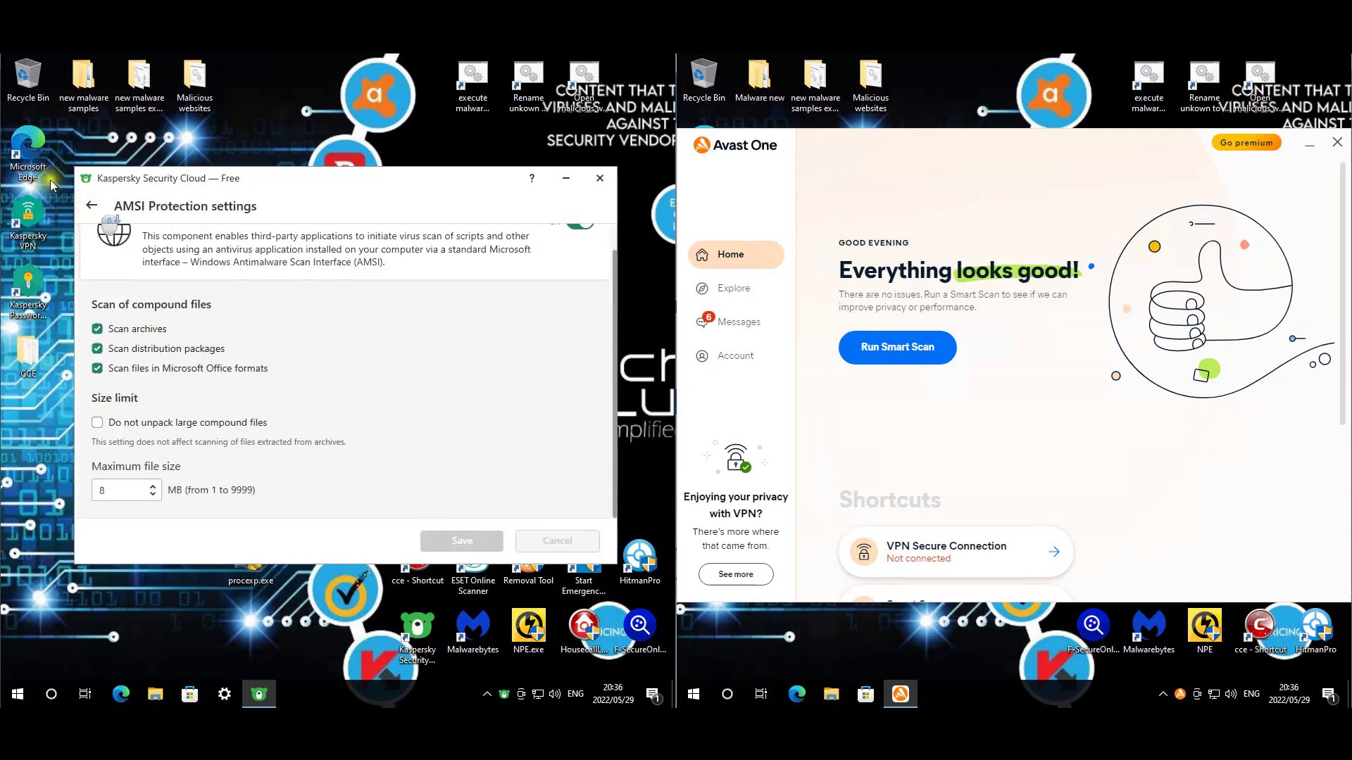
# Step: Review the System Watcher settings
pyautogui.click(92, 205)
pyautogui.scroll(-3, 484, 386)
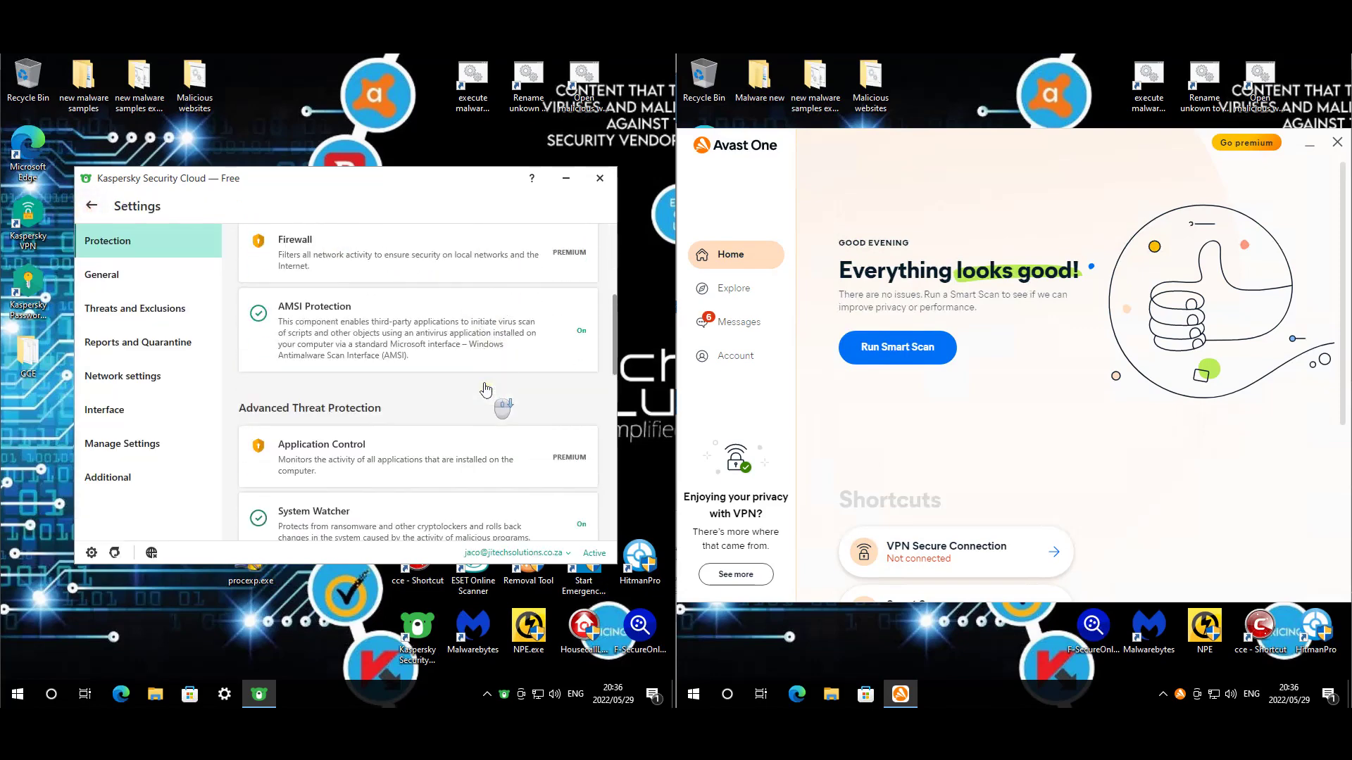
pyautogui.scroll(-3, 486, 389)
pyautogui.scroll(-2, 485, 389)
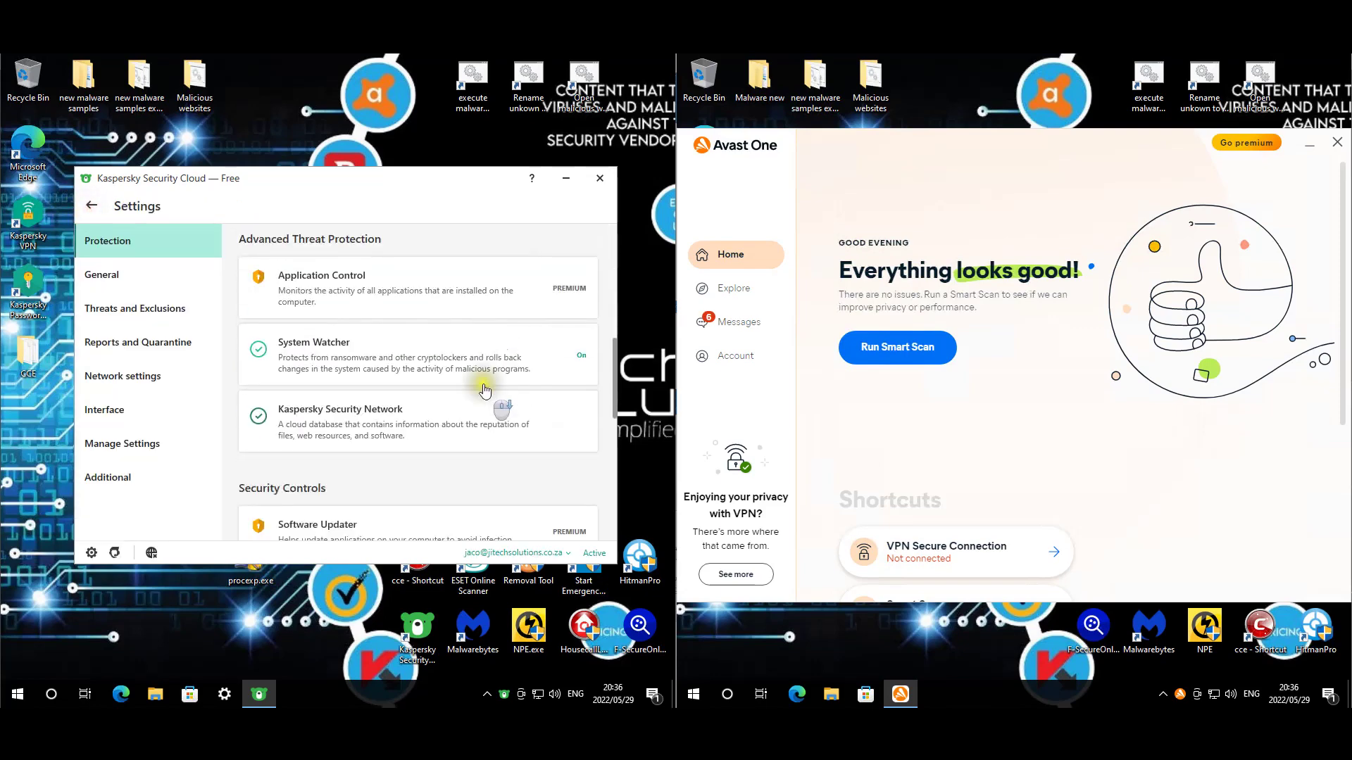
pyautogui.click(457, 339)
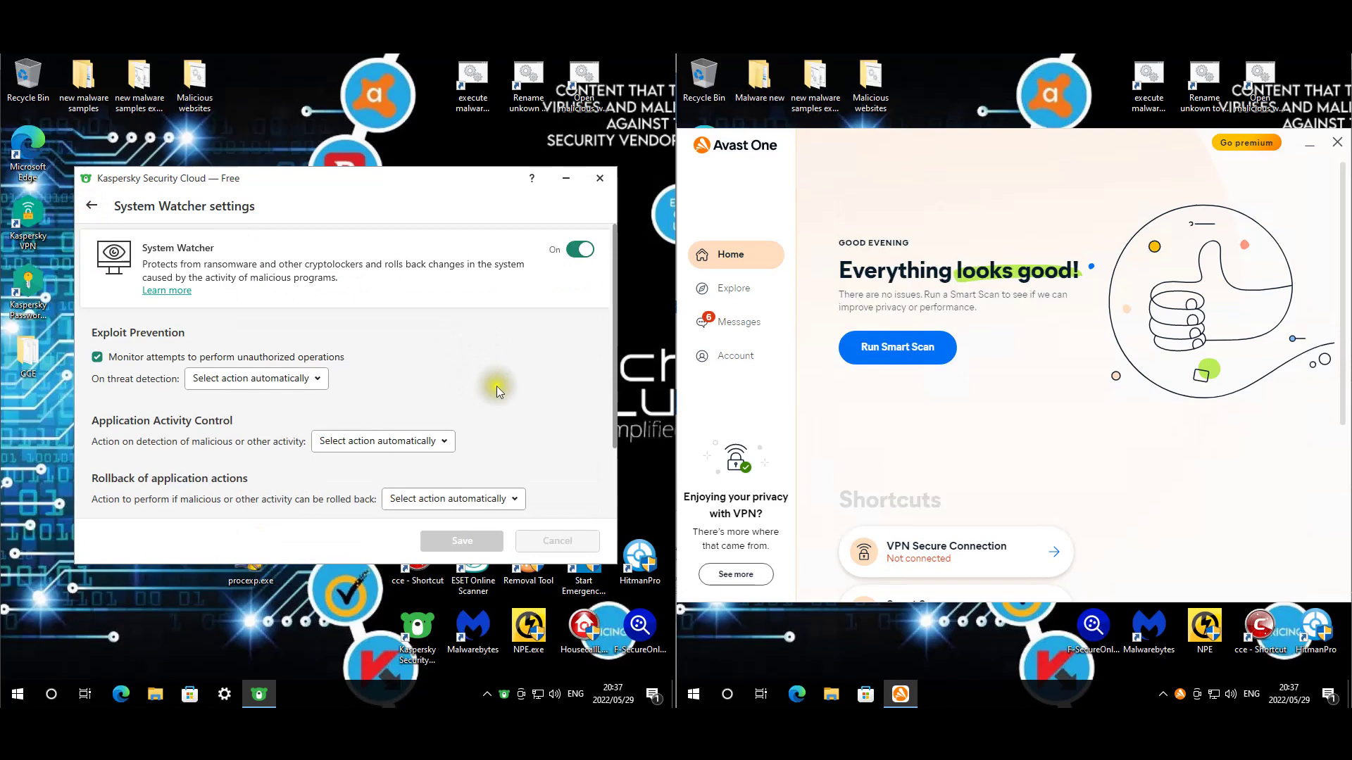
pyautogui.scroll(-1, 303, 380)
pyautogui.scroll(-2, 422, 381)
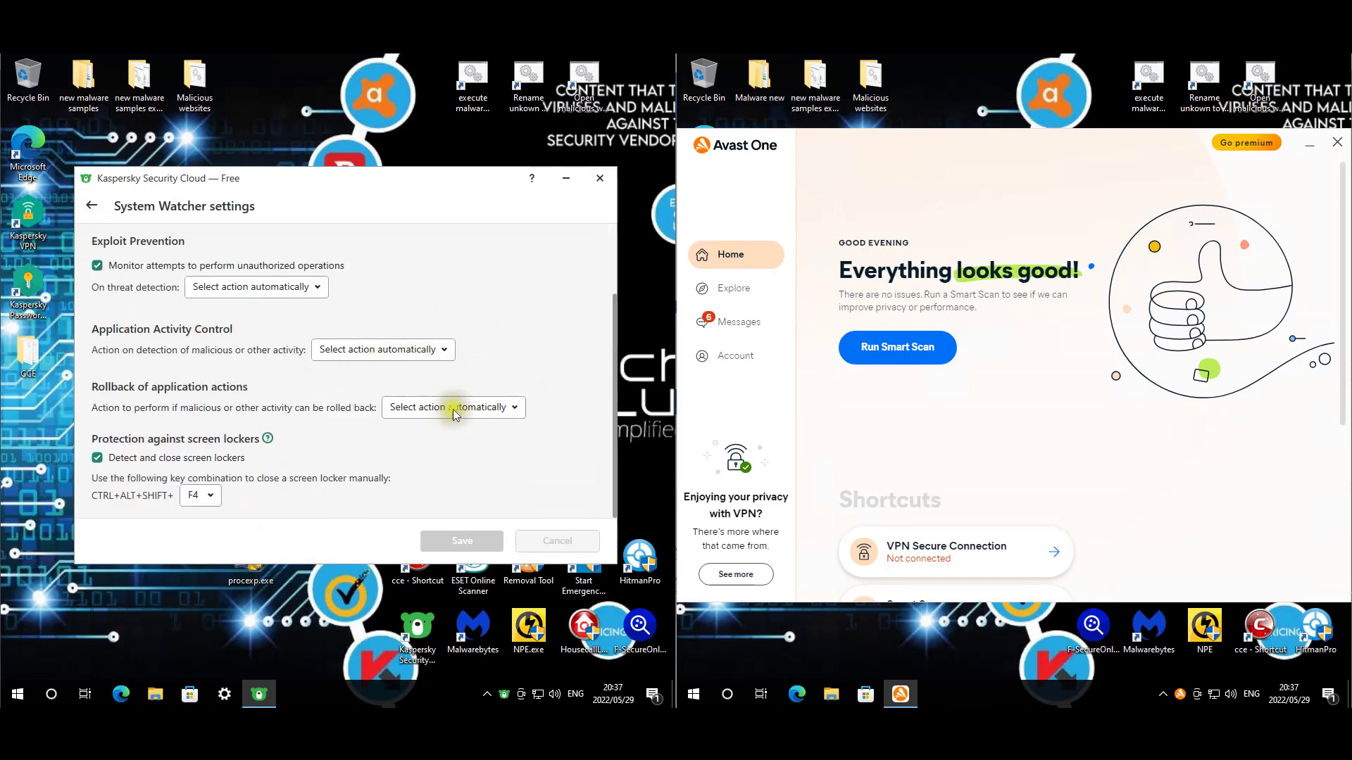
# Step: Show the Kaspersky Security Network settings with the cloud reputation service on
pyautogui.click(91, 205)
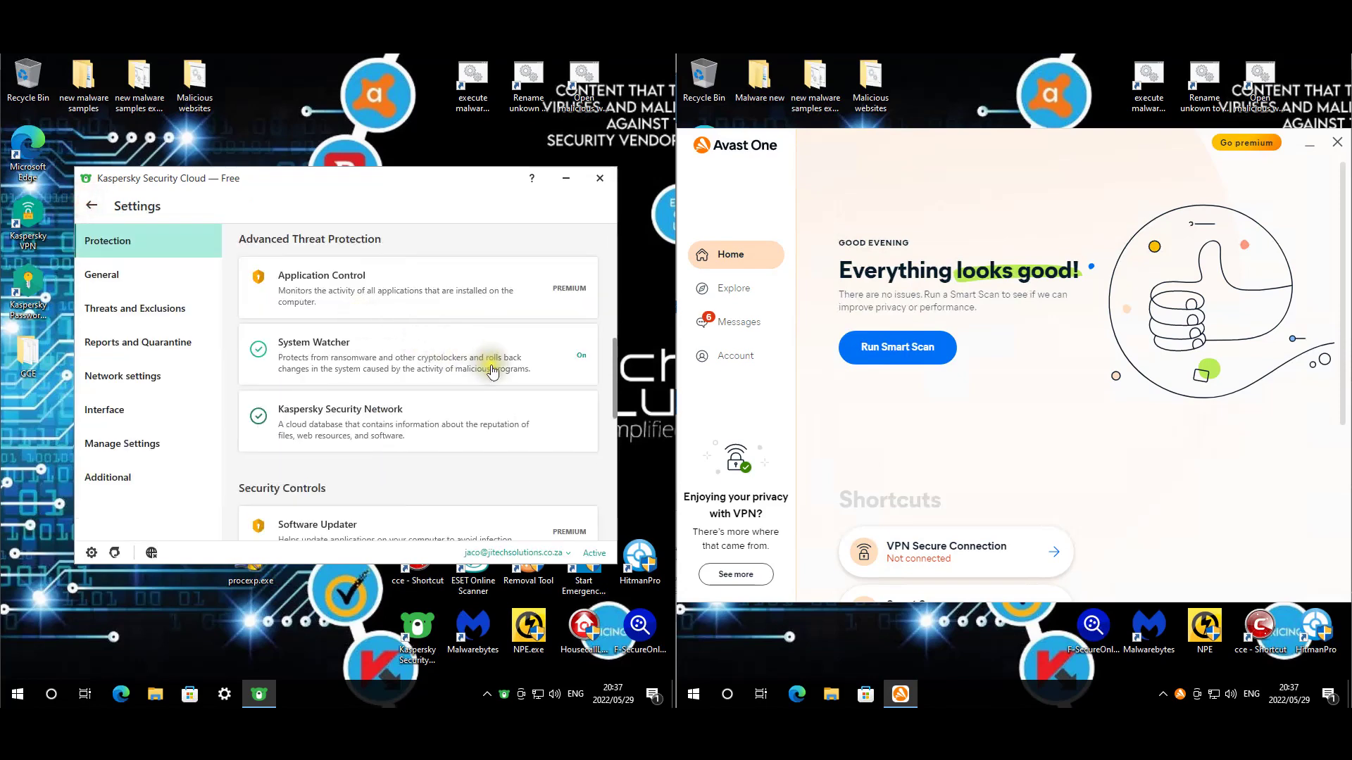
pyautogui.scroll(-1, 463, 406)
pyautogui.click(459, 399)
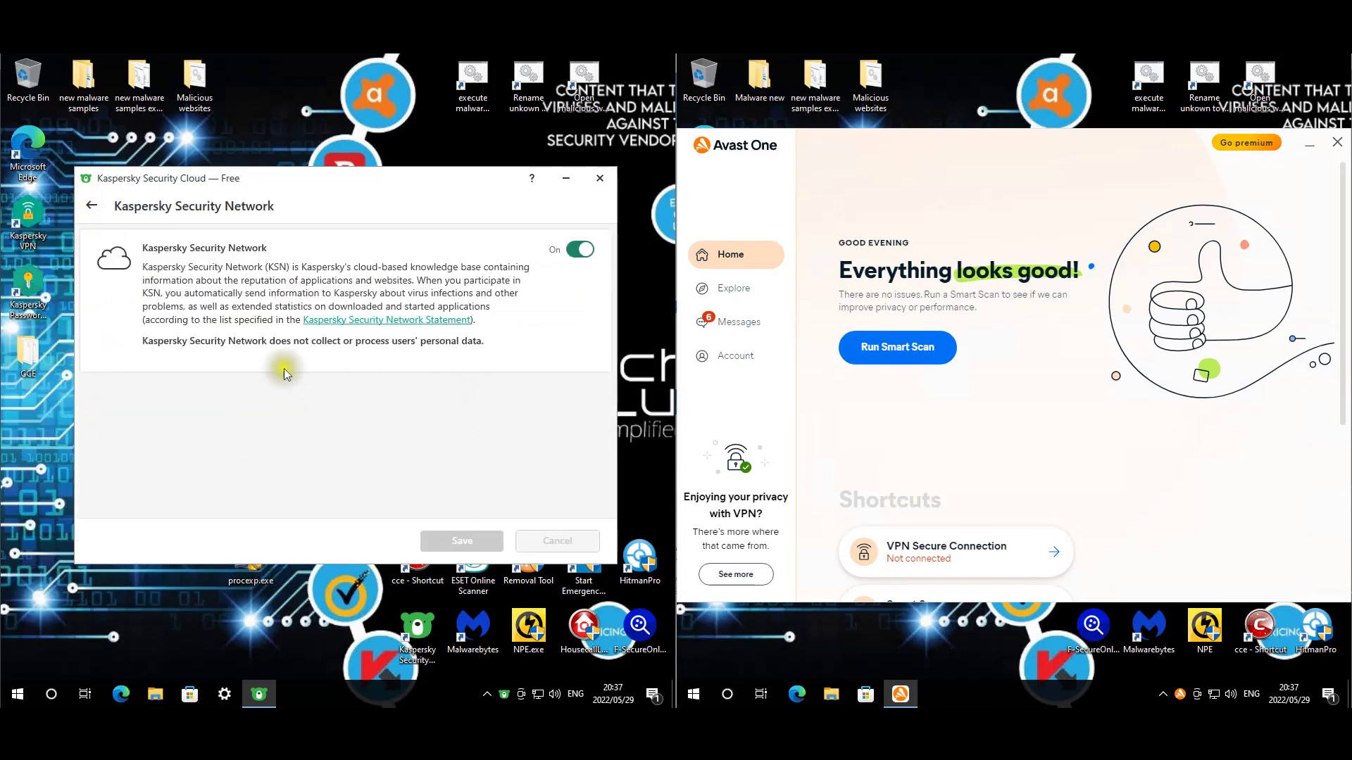
# Step: Go to General settings and open Threats and Exclusions
pyautogui.click(91, 205)
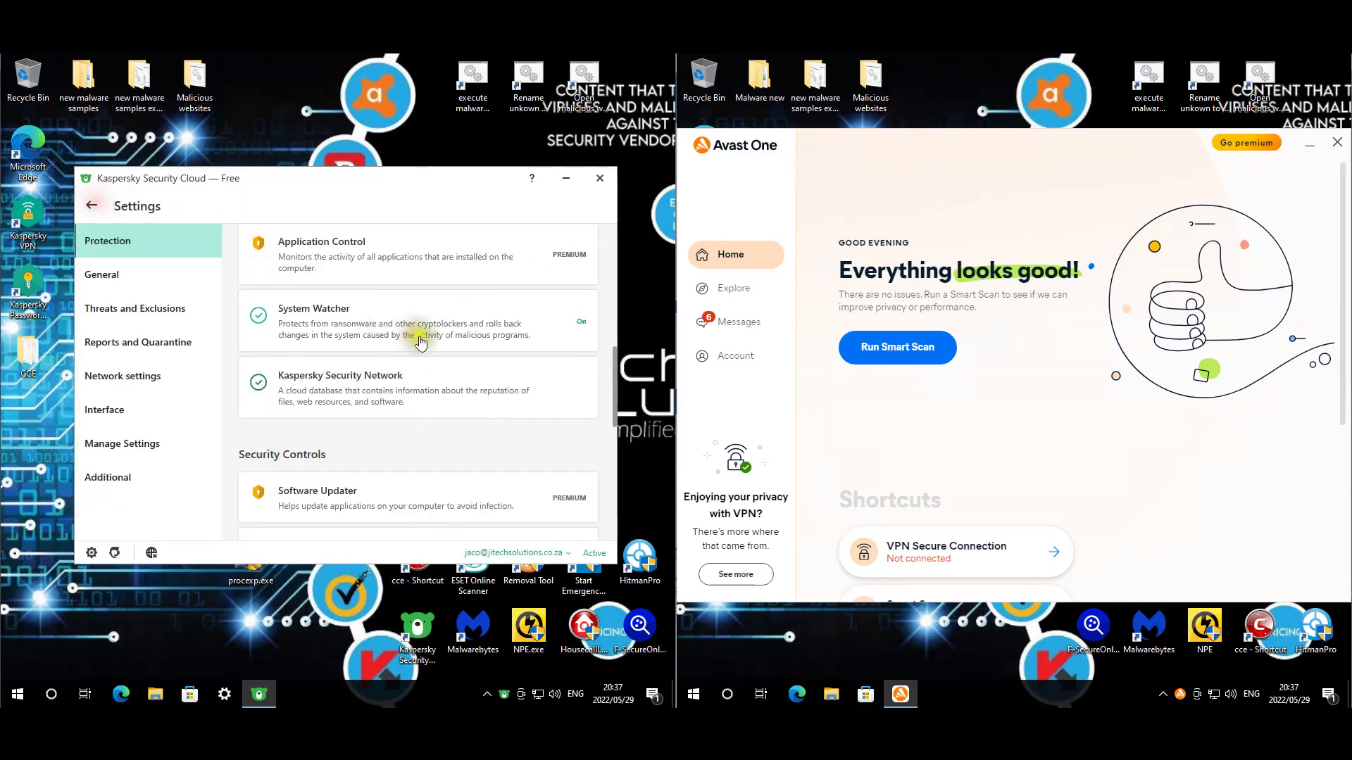
pyautogui.scroll(-4, 500, 360)
pyautogui.scroll(-7, 501, 360)
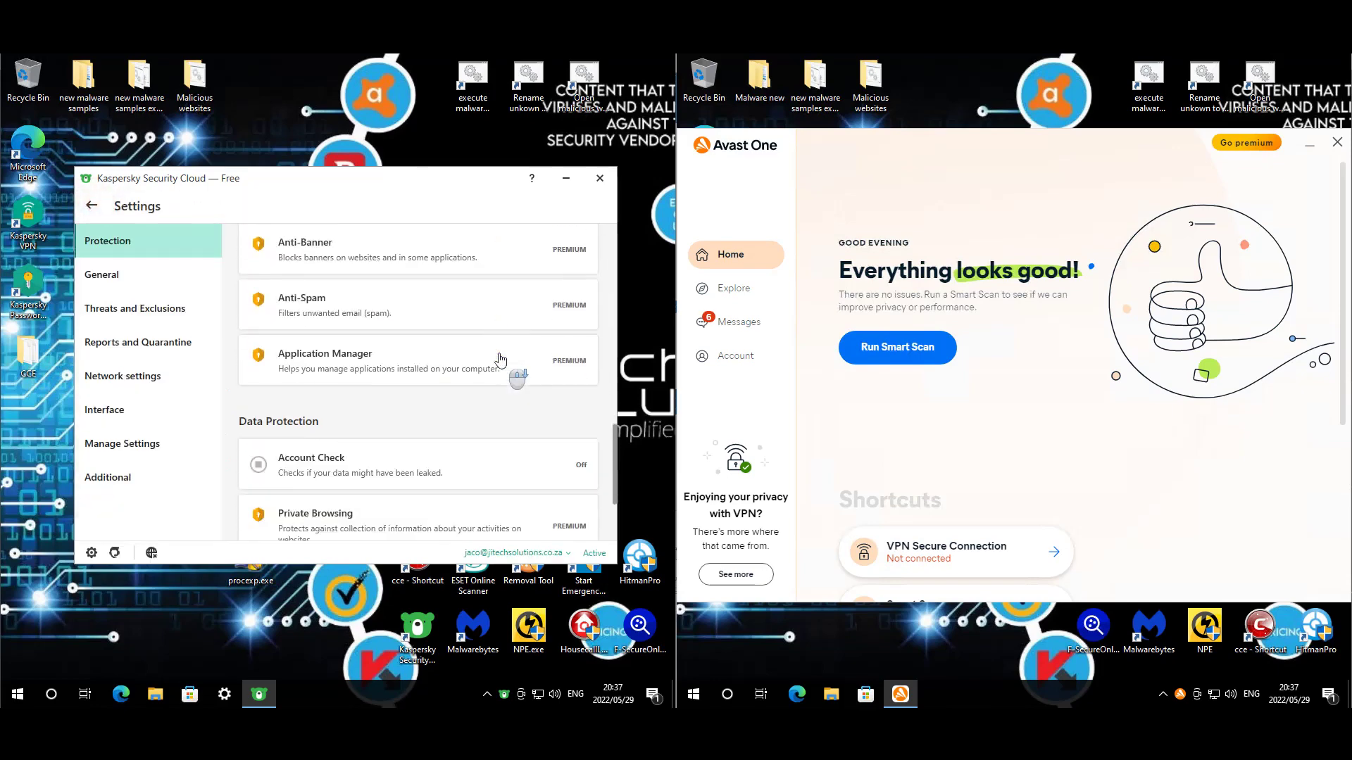
pyautogui.scroll(-1, 373, 347)
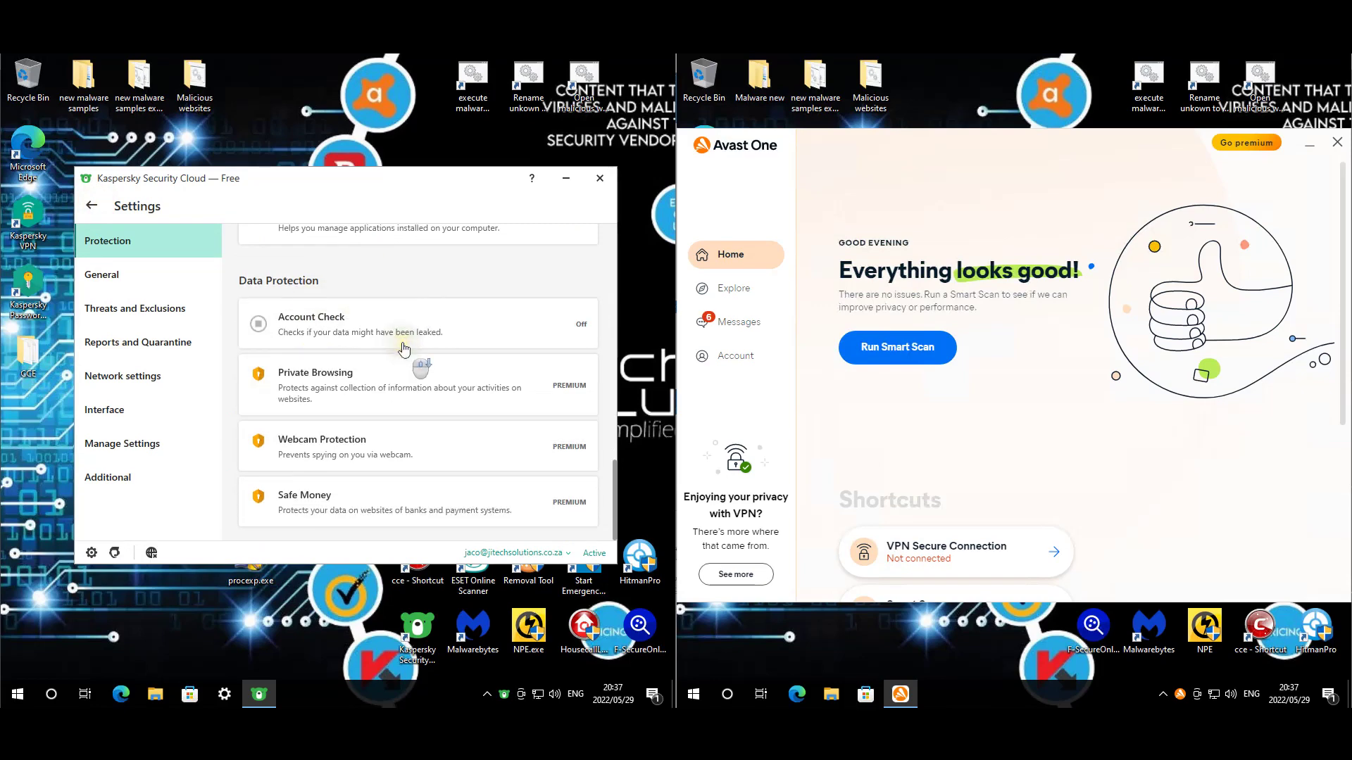
pyautogui.click(190, 281)
pyautogui.scroll(-3, 352, 366)
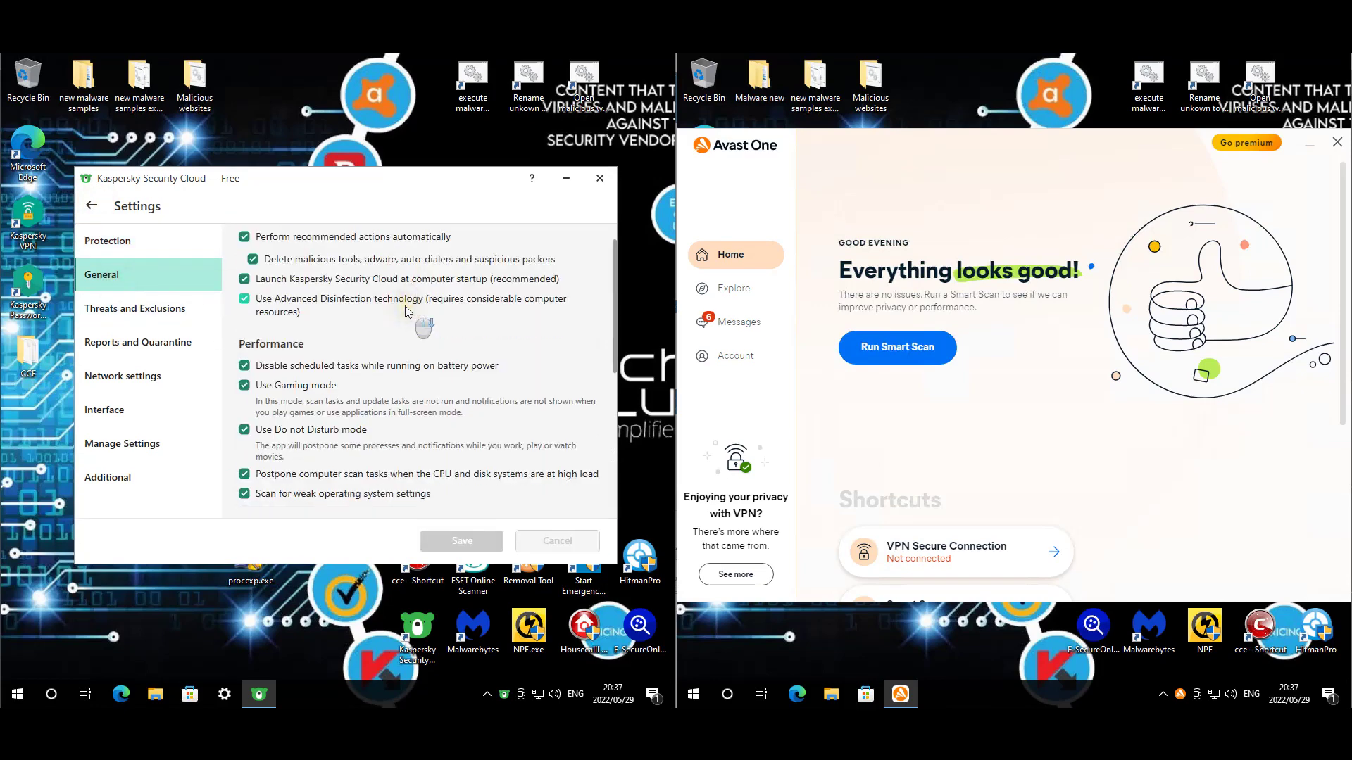
pyautogui.scroll(-1, 306, 408)
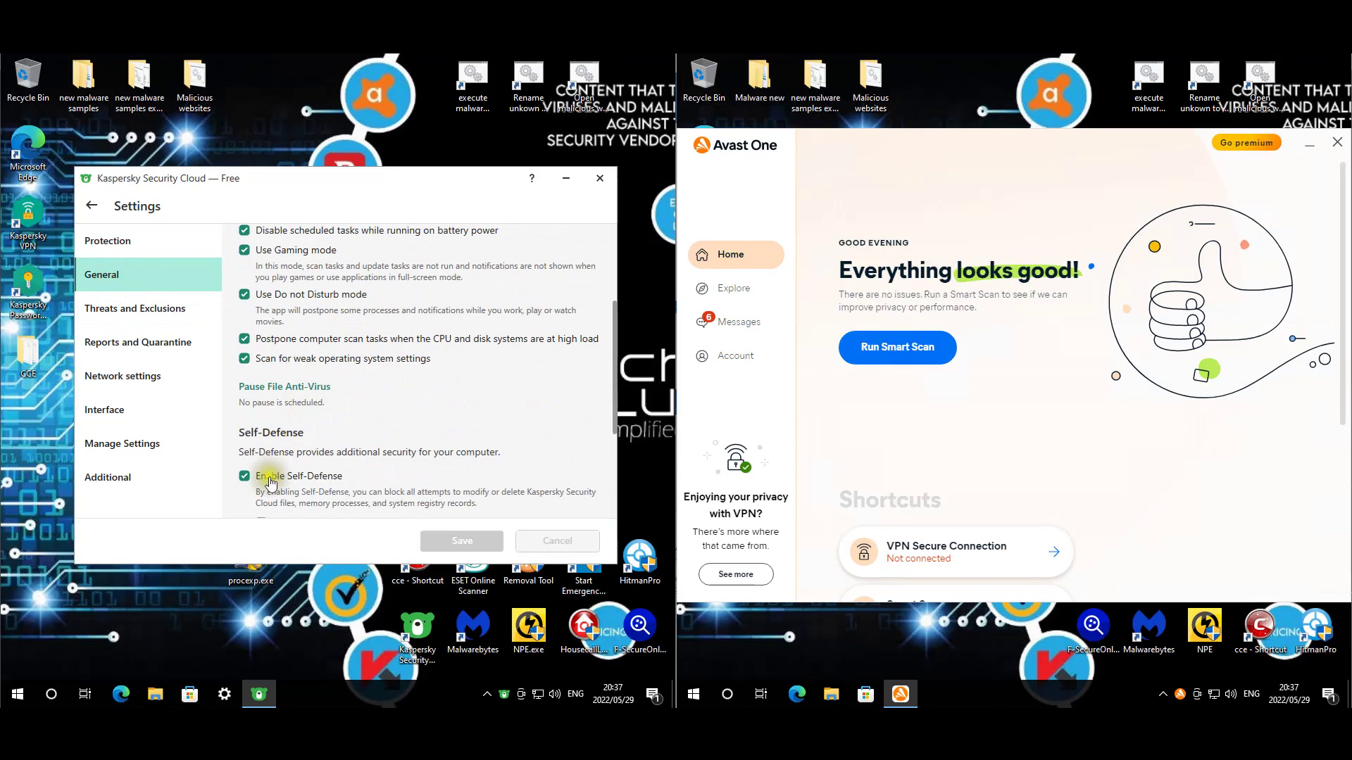
pyautogui.click(135, 309)
# Step: Review the single desktop-folder exclusion, close the list, and return to Kaspersky's main window
pyautogui.scroll(-2, 358, 358)
pyautogui.scroll(-1, 361, 365)
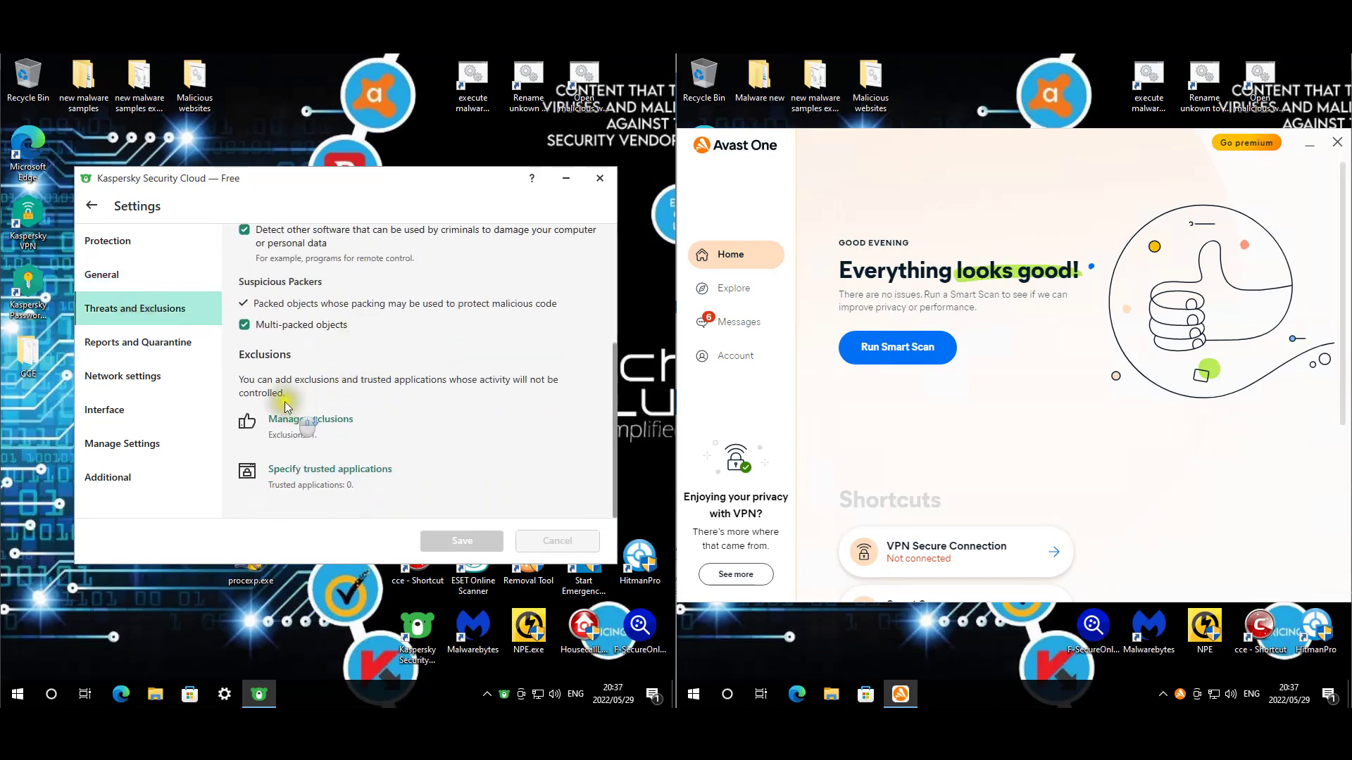
pyautogui.click(298, 425)
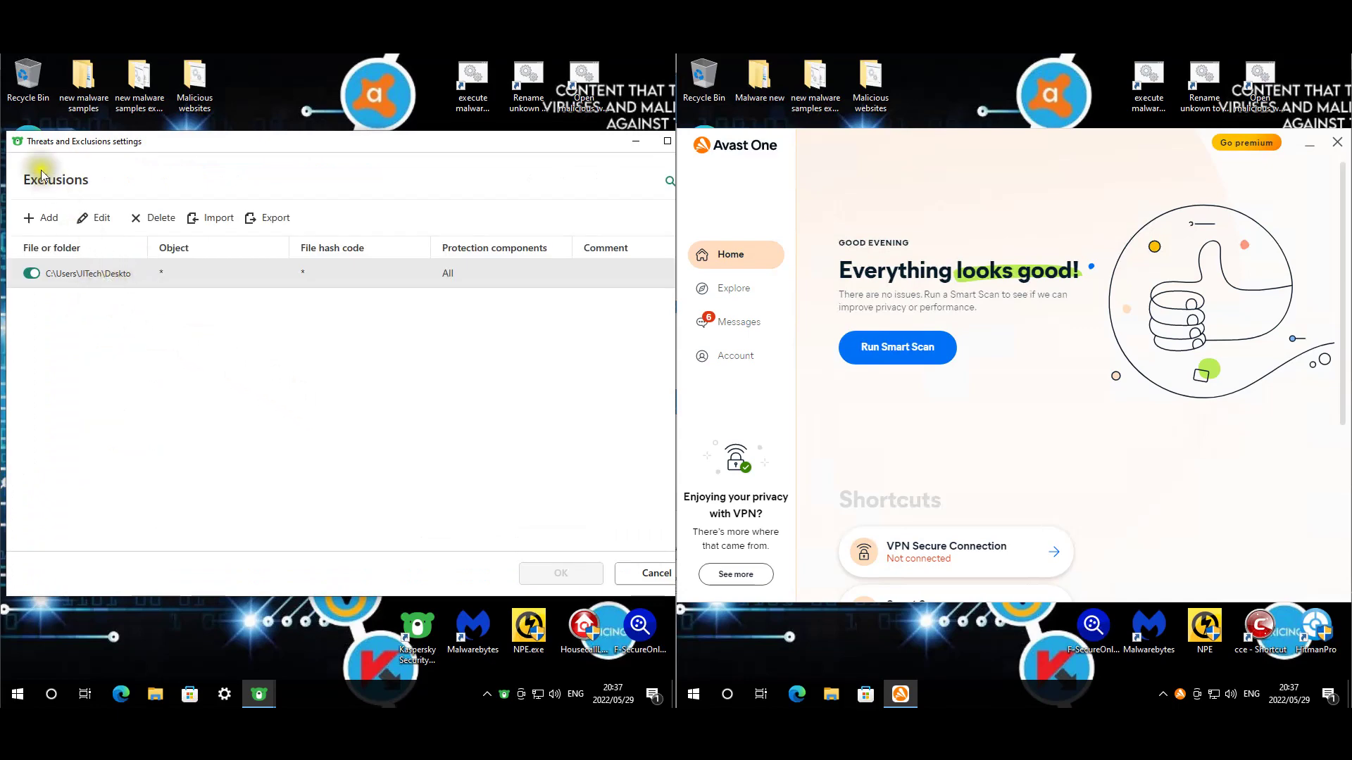
pyautogui.moveTo(450, 141); pyautogui.dragTo(400, 144)
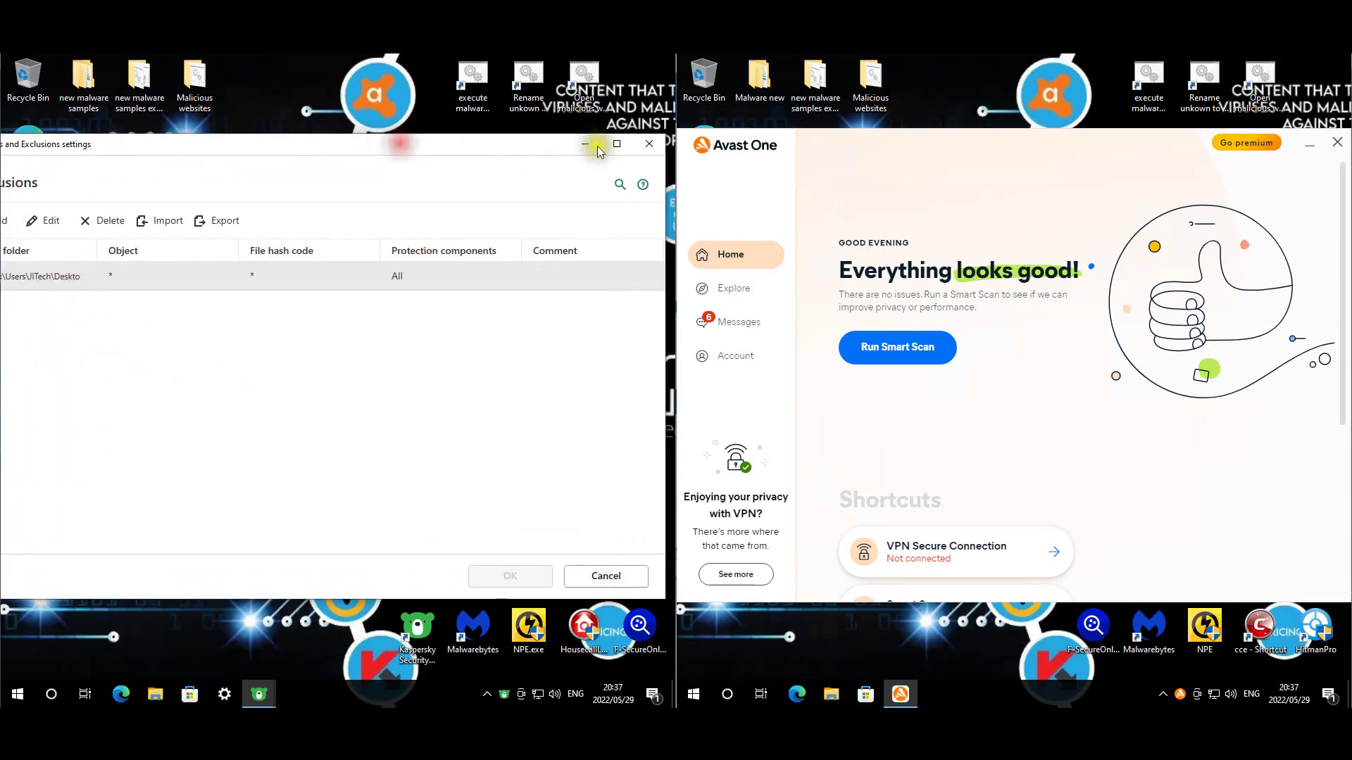
pyautogui.click(643, 147)
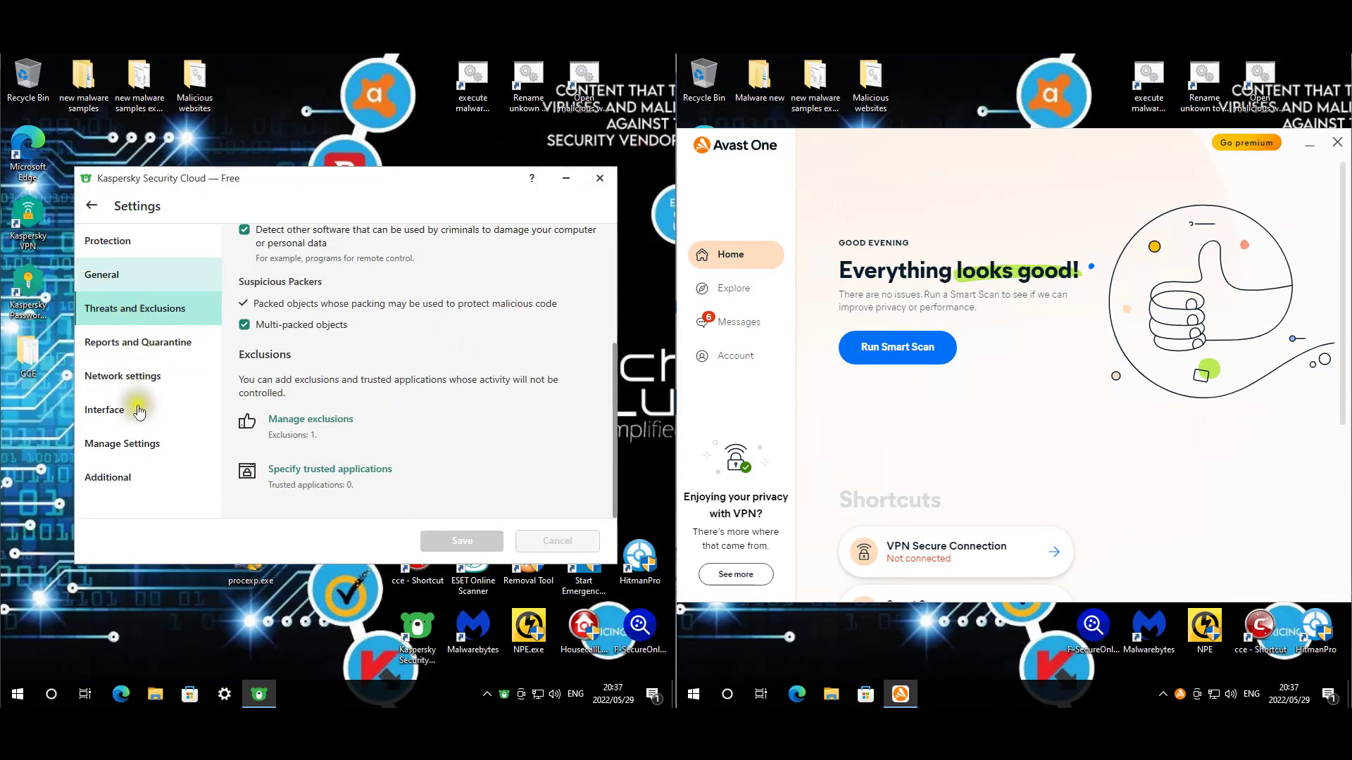
pyautogui.click(90, 205)
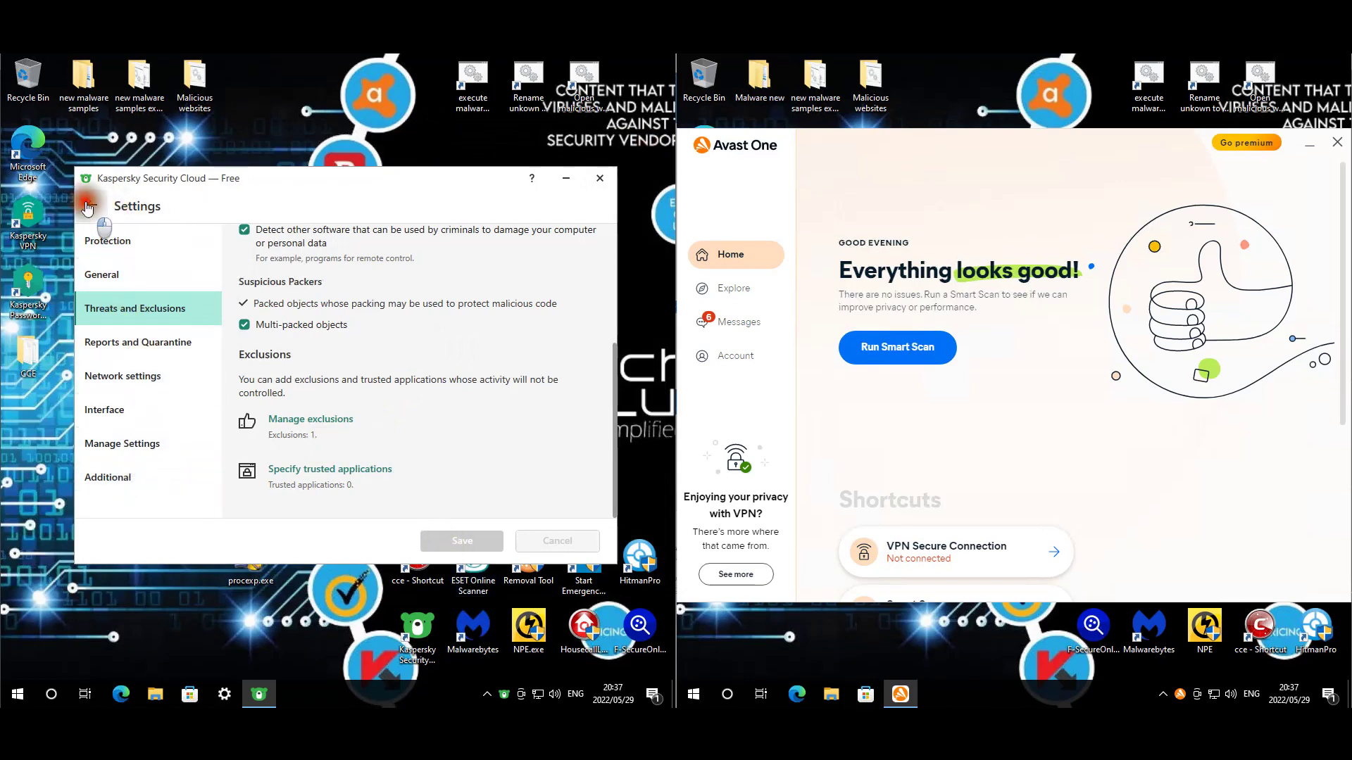
pyautogui.click(977, 158)
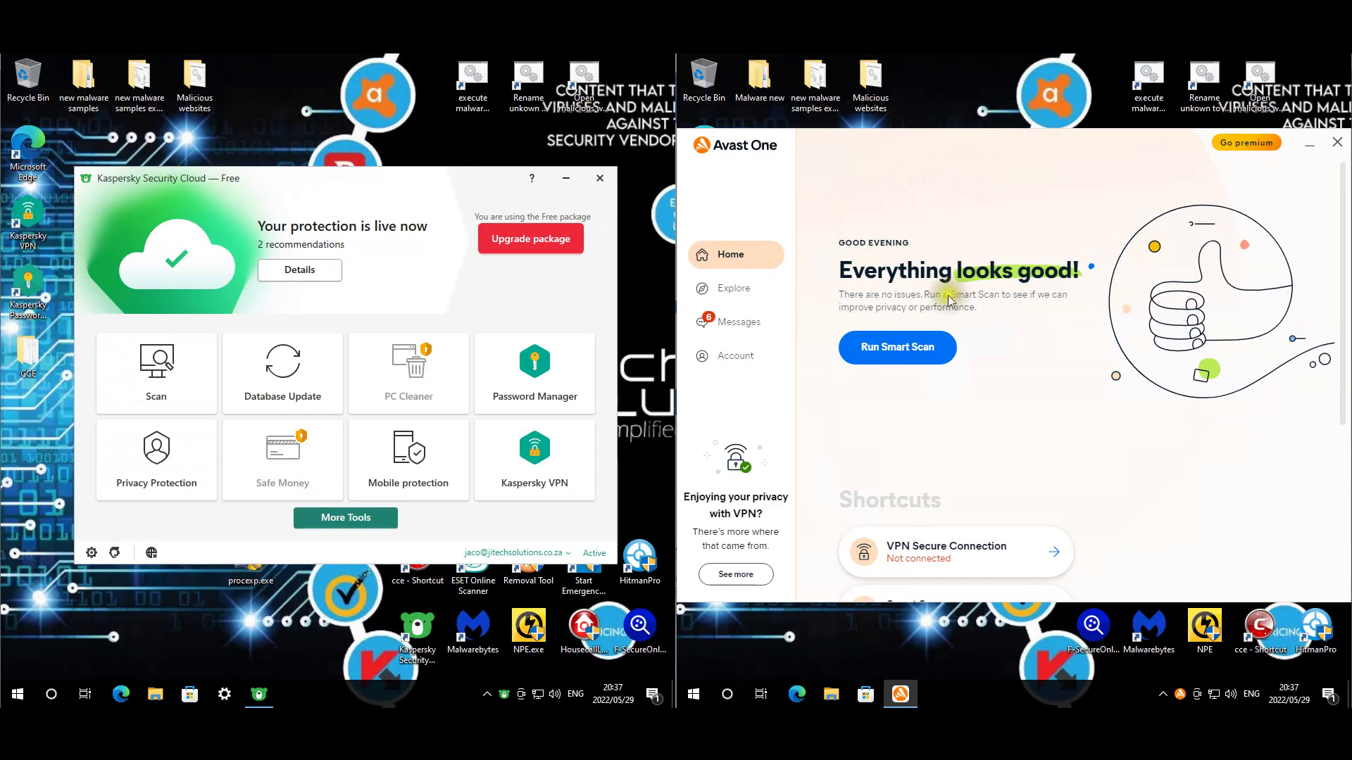
pyautogui.click(735, 359)
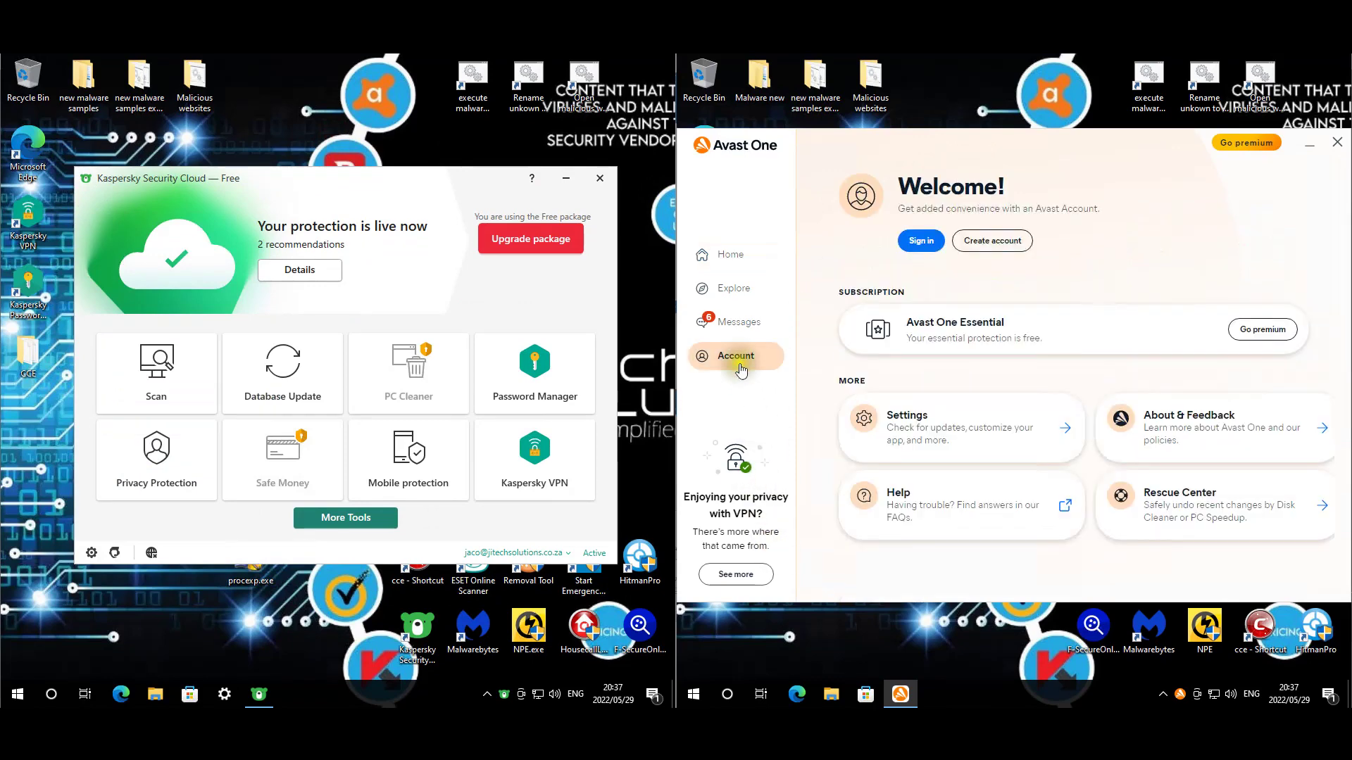
pyautogui.click(947, 408)
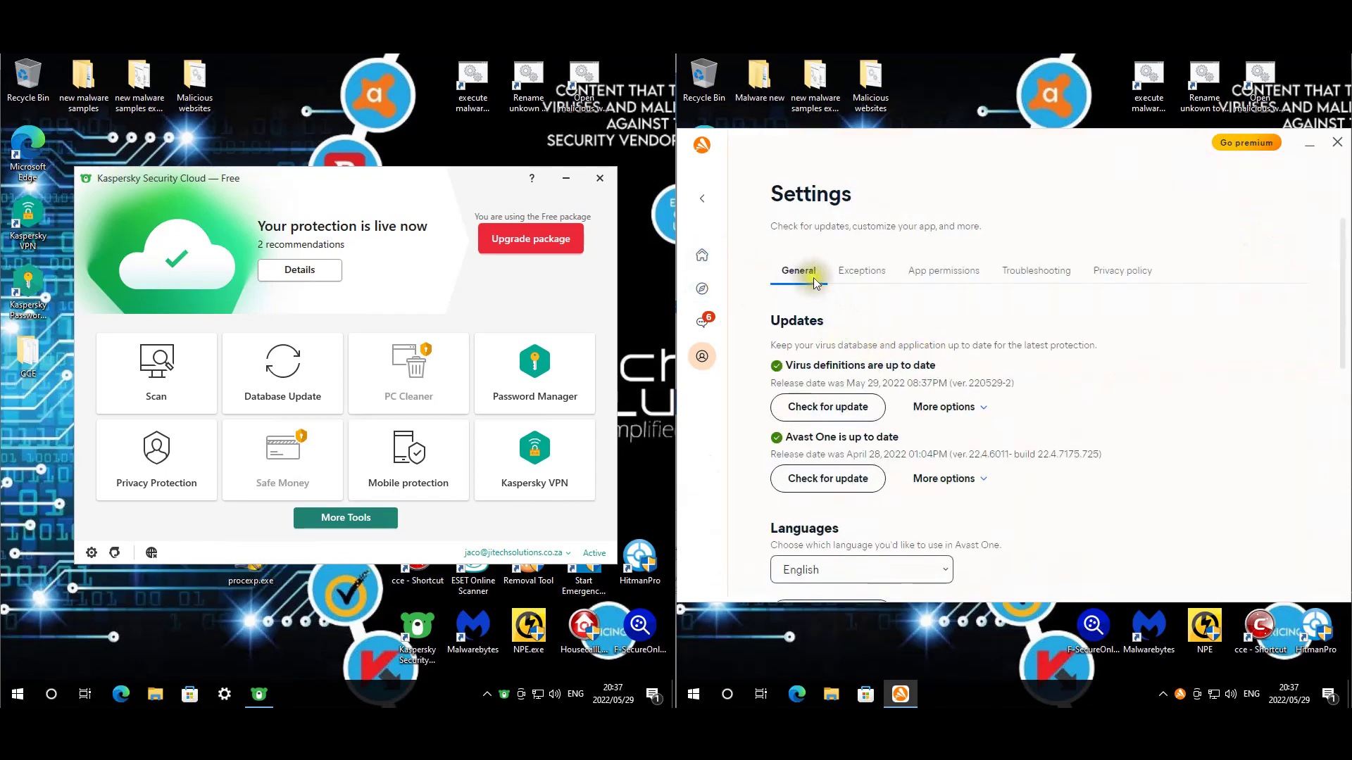
pyautogui.scroll(-2, 1070, 374)
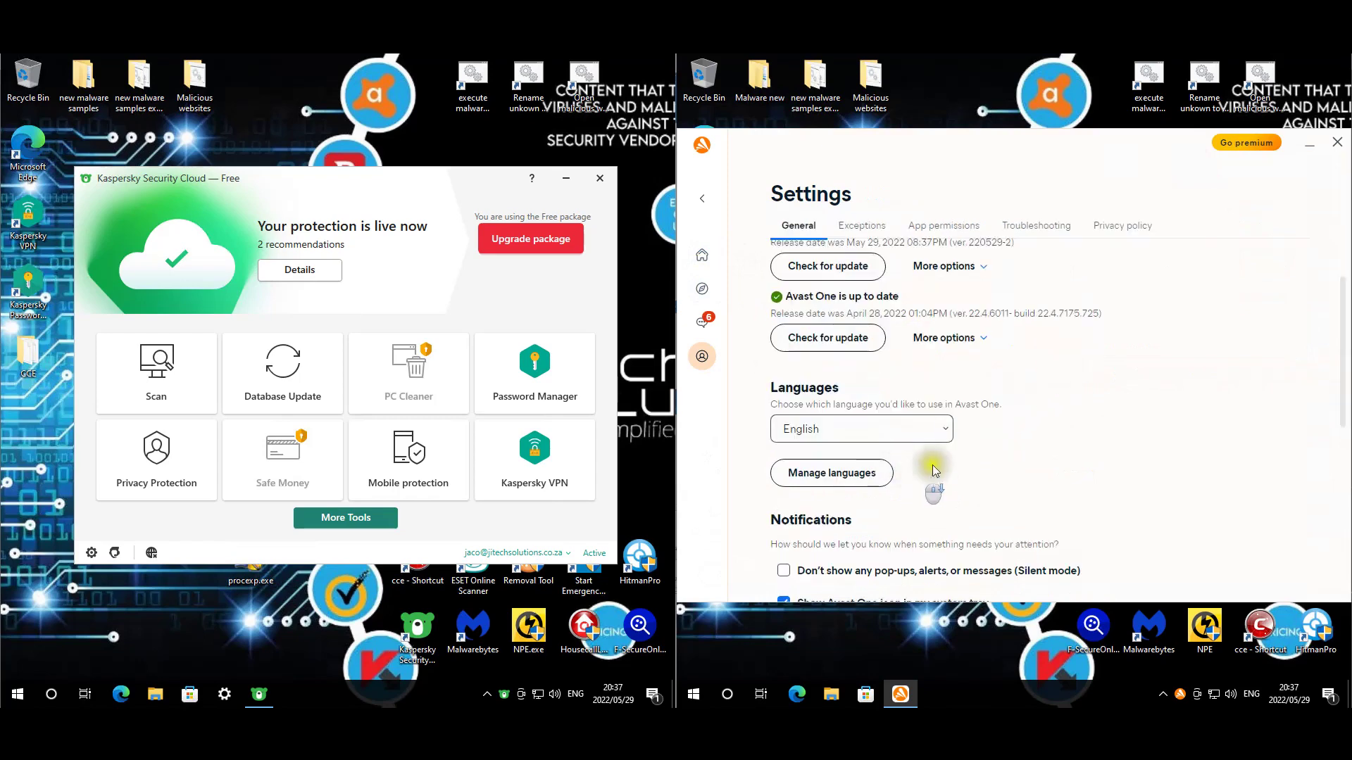
pyautogui.scroll(-3, 1077, 321)
pyautogui.scroll(5, 1063, 330)
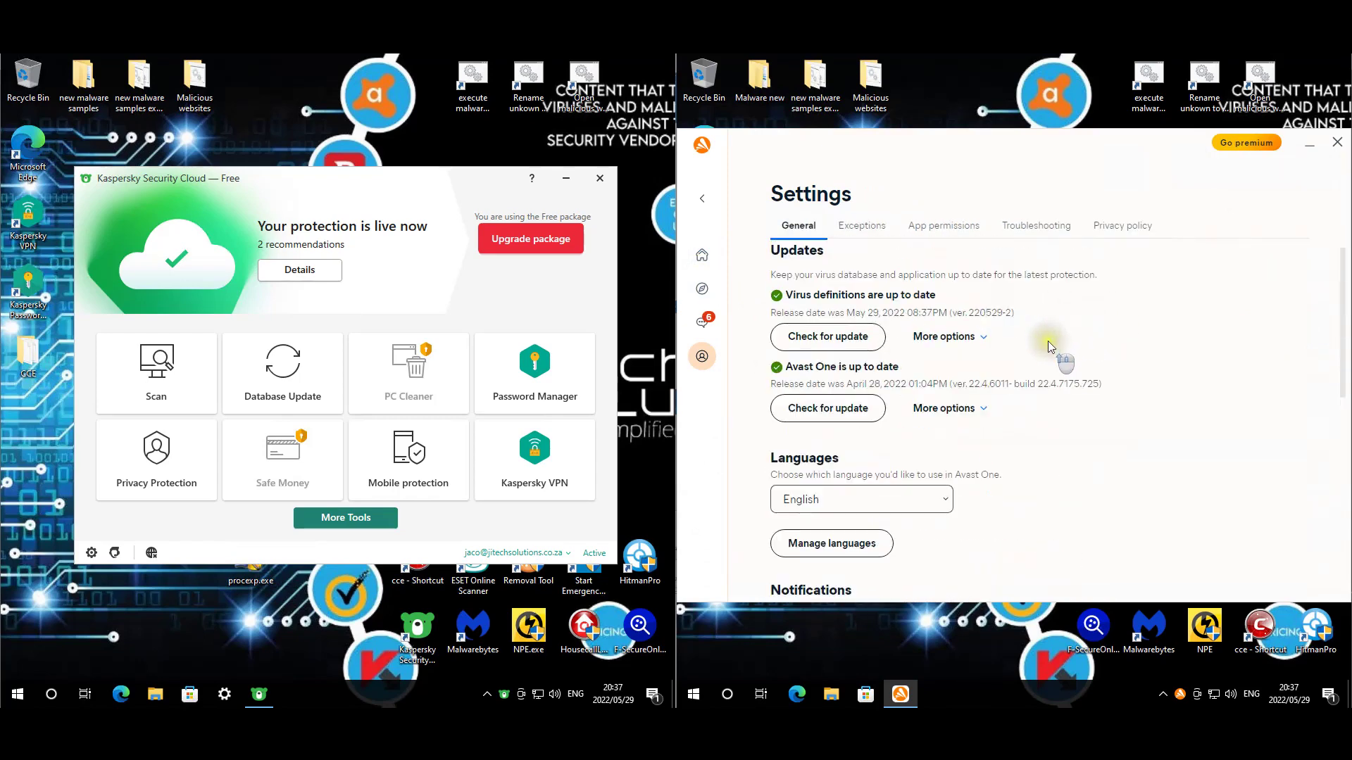
pyautogui.click(697, 203)
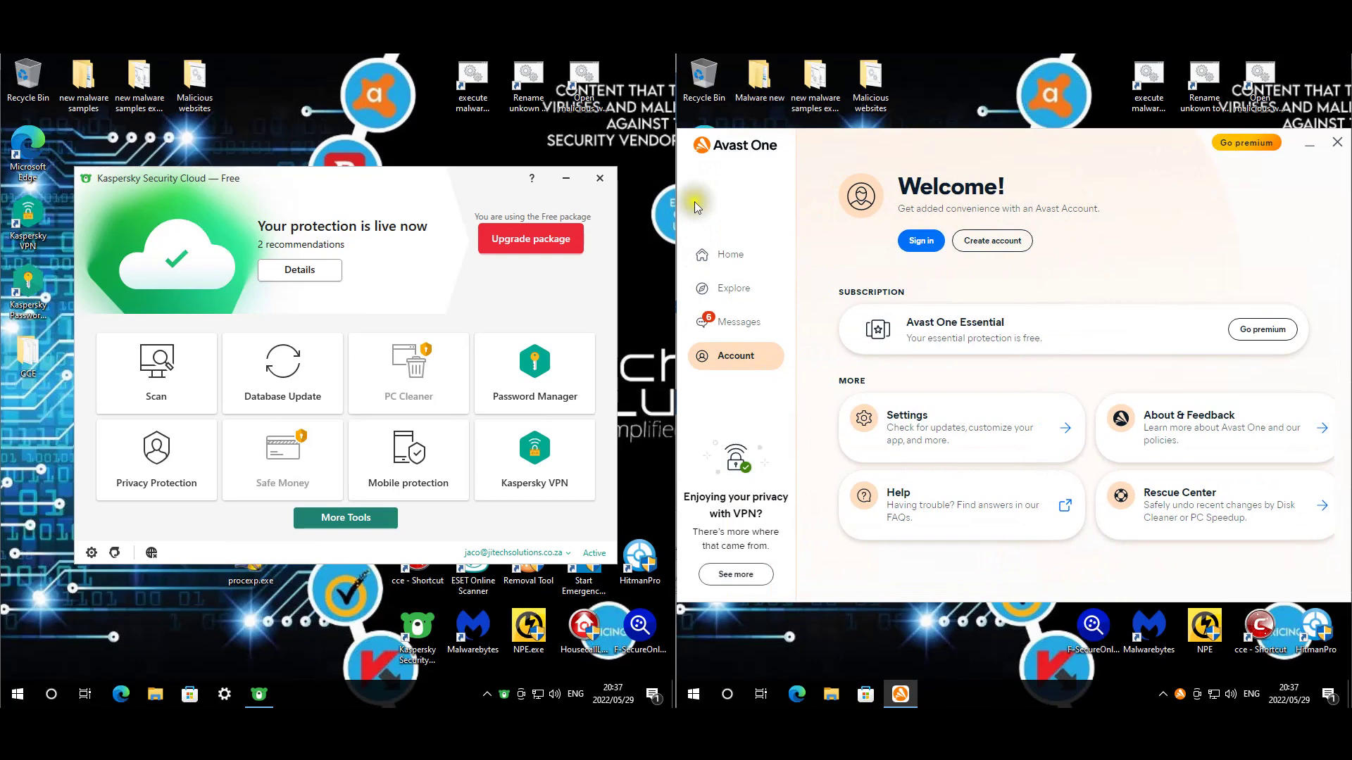
pyautogui.click(720, 254)
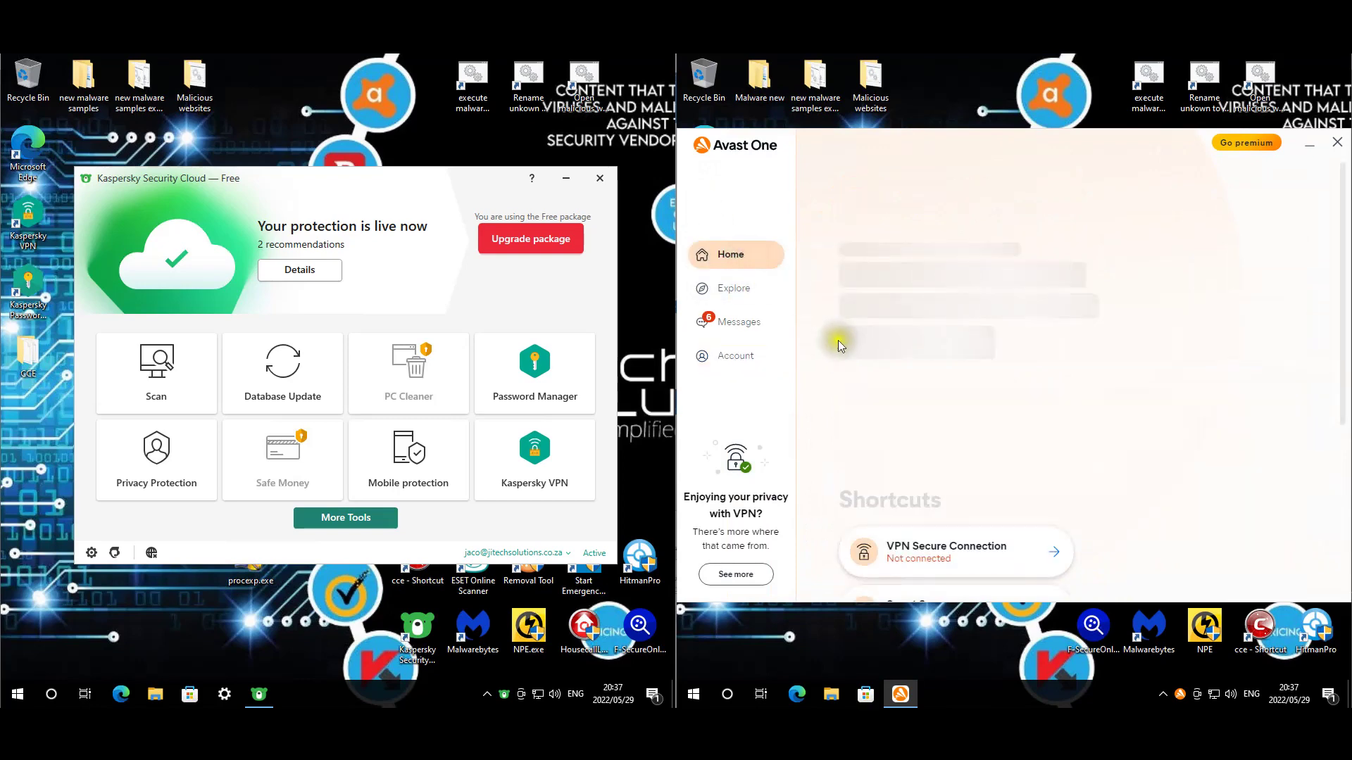
# Step: Open Avast One's File Shield settings from Explore and review the Malware & PUPs tab
pyautogui.click(746, 287)
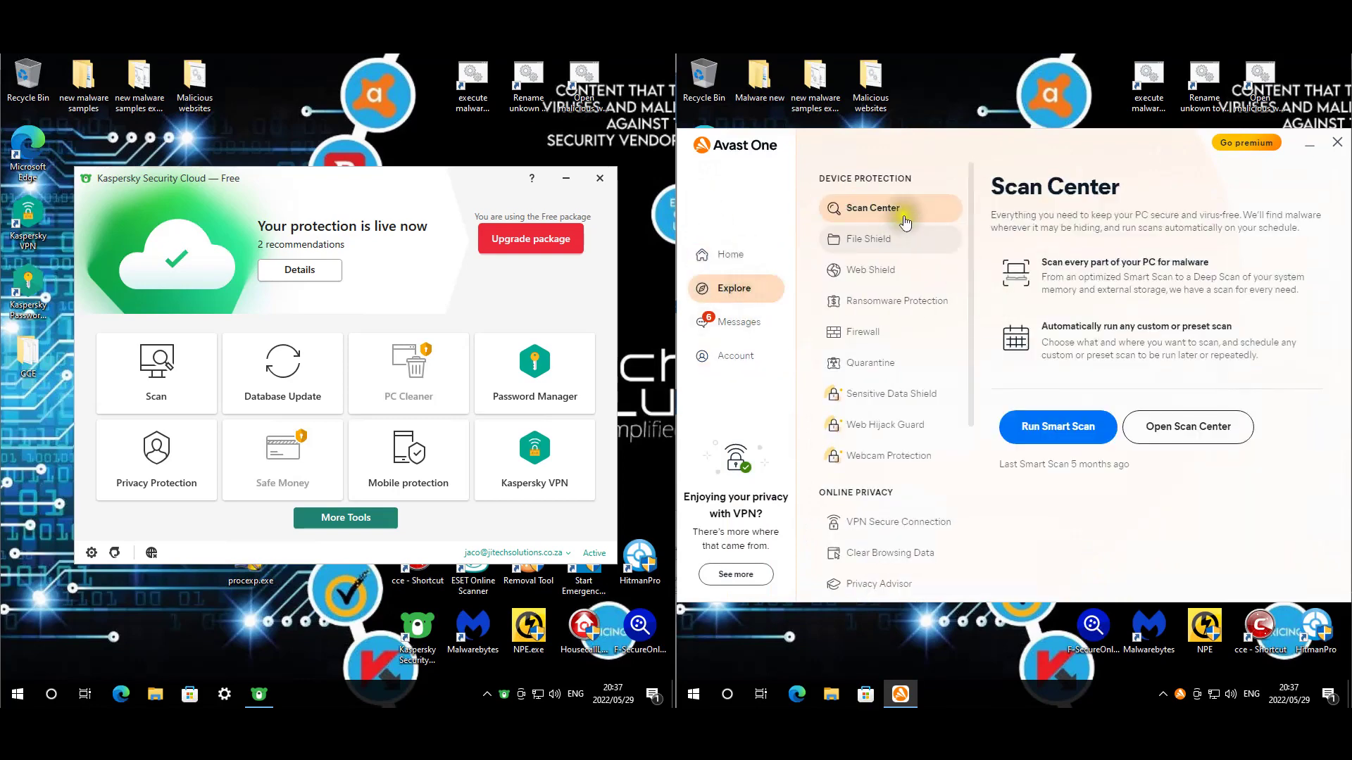
pyautogui.click(870, 238)
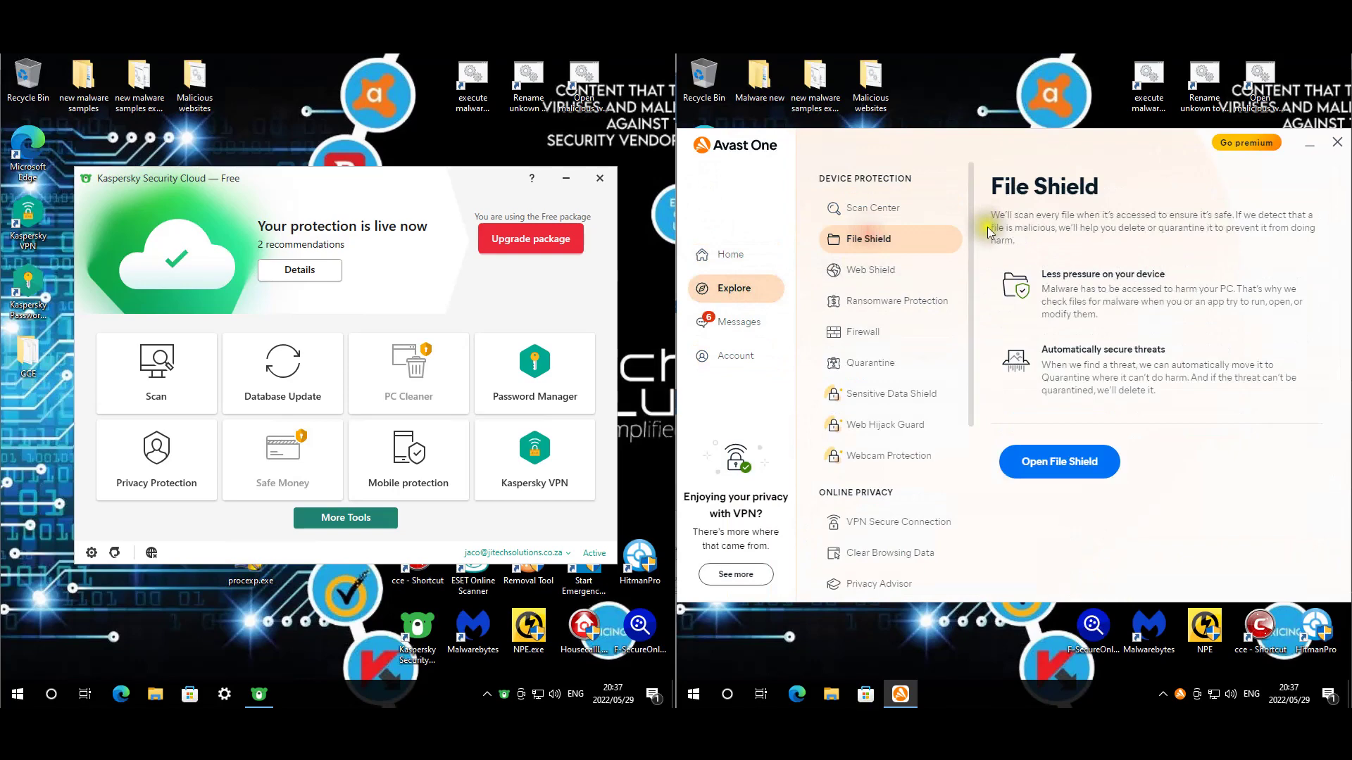
pyautogui.click(1059, 452)
pyautogui.scroll(-4, 914, 273)
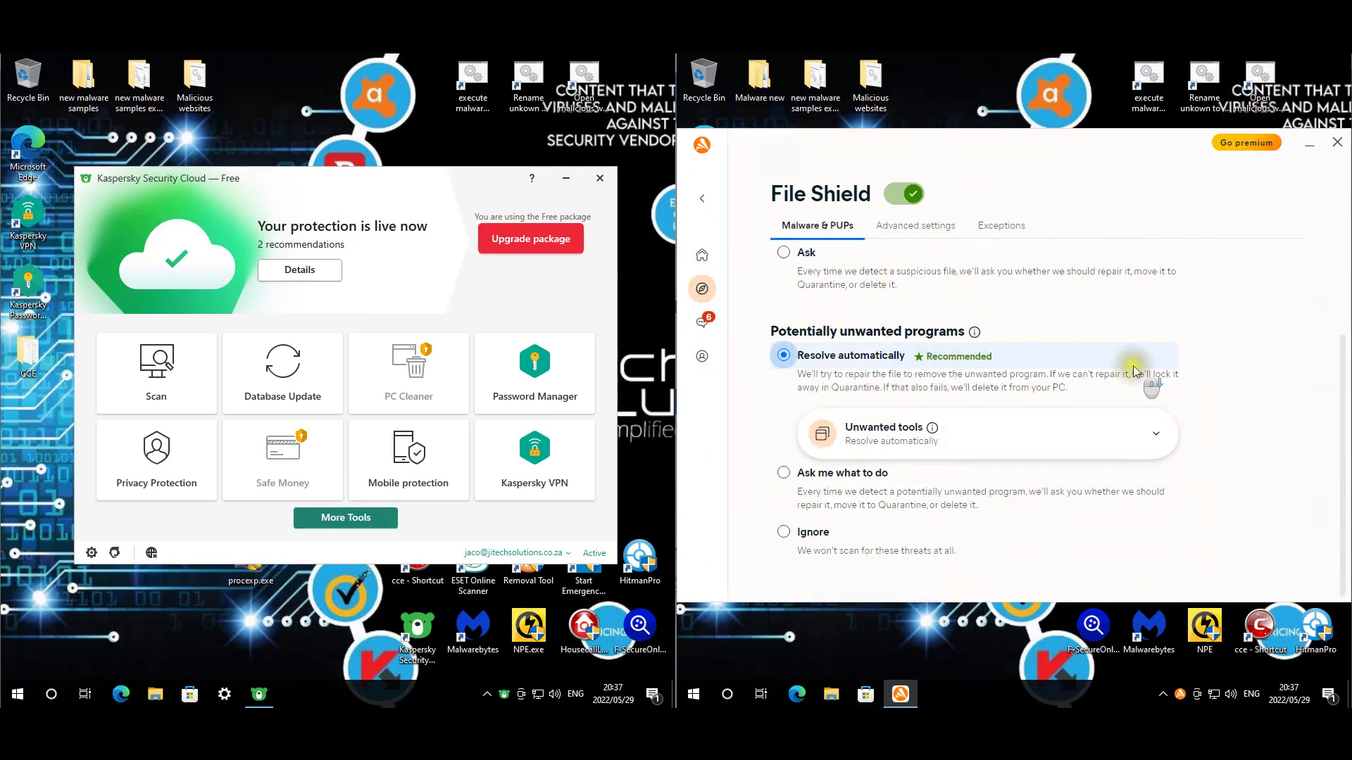
pyautogui.scroll(1, 915, 424)
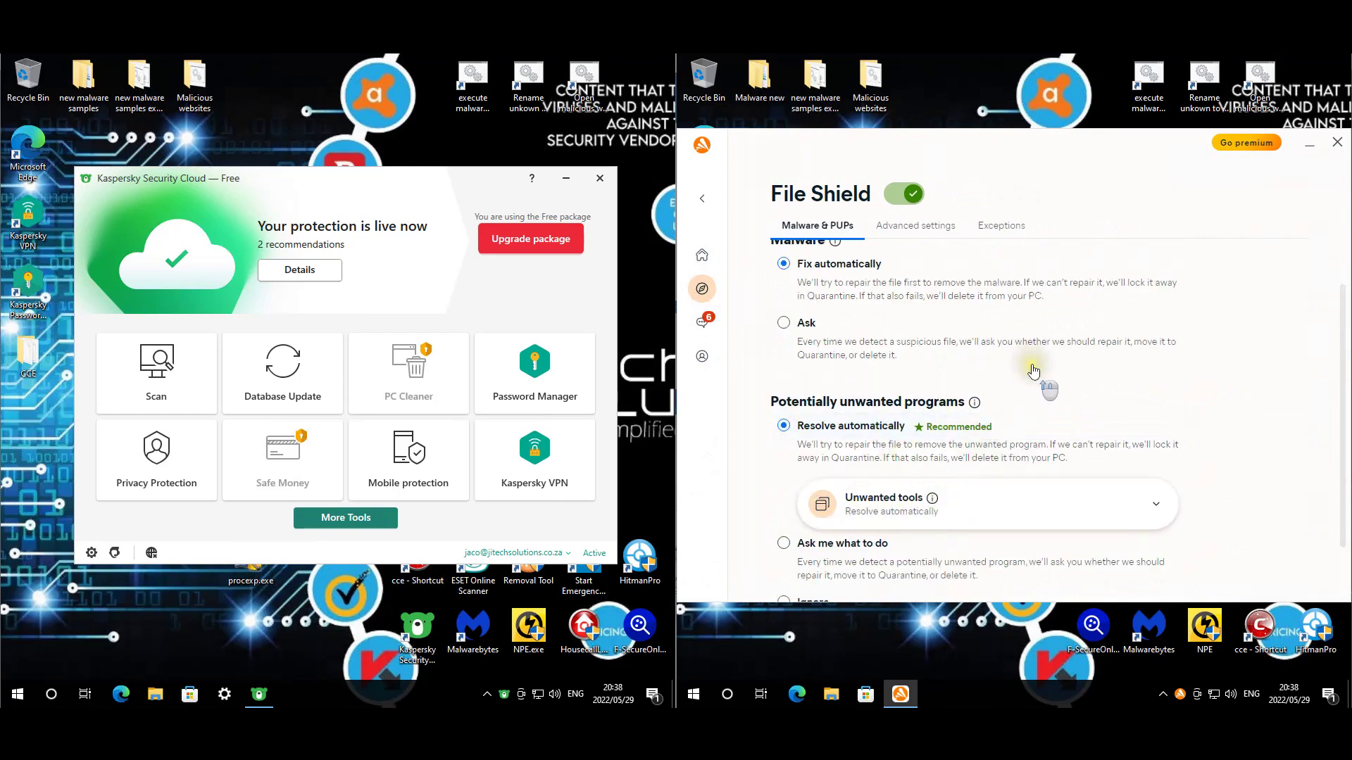
pyautogui.scroll(2, 1033, 371)
# Step: Review File Shield's Advanced settings and its one-file Exceptions list
pyautogui.click(915, 283)
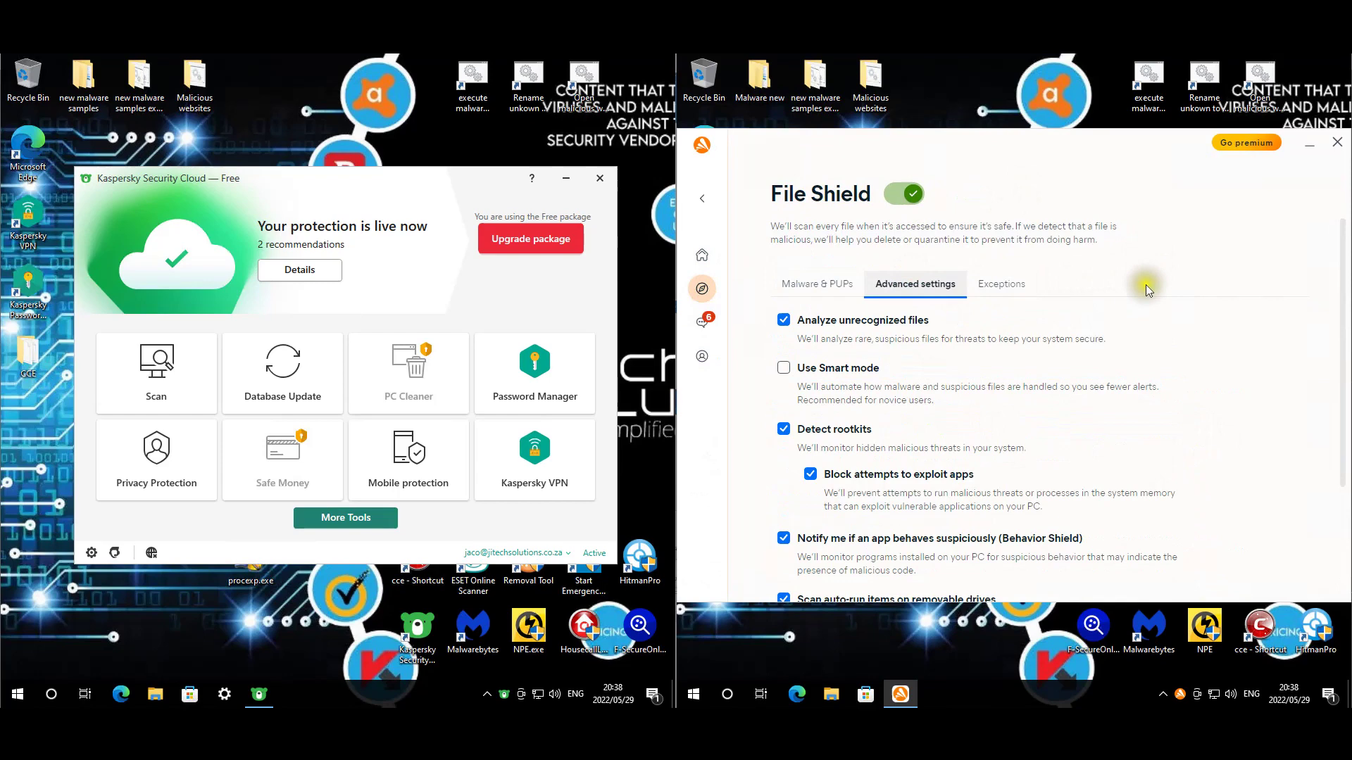
pyautogui.scroll(-2, 1146, 285)
pyautogui.scroll(1, 1135, 327)
pyautogui.scroll(1, 1135, 326)
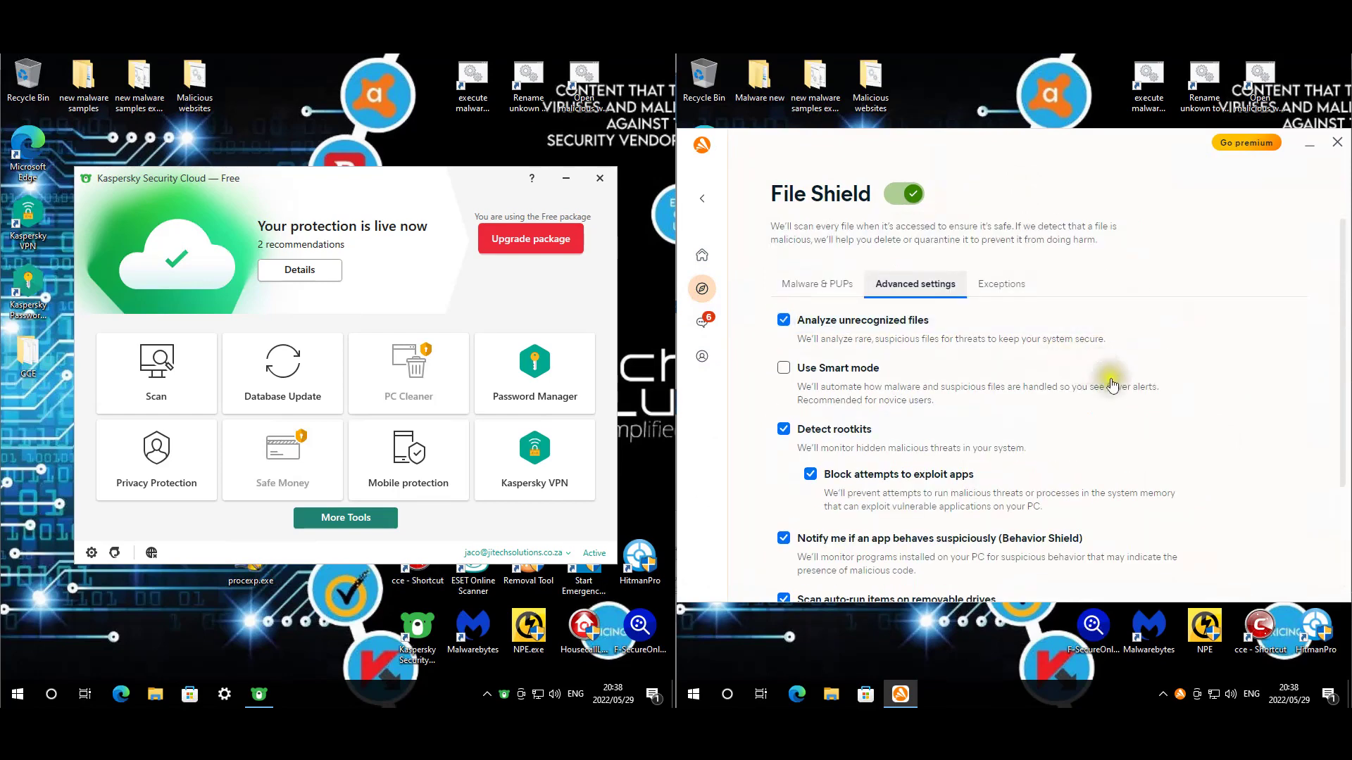
pyautogui.scroll(-2, 1214, 423)
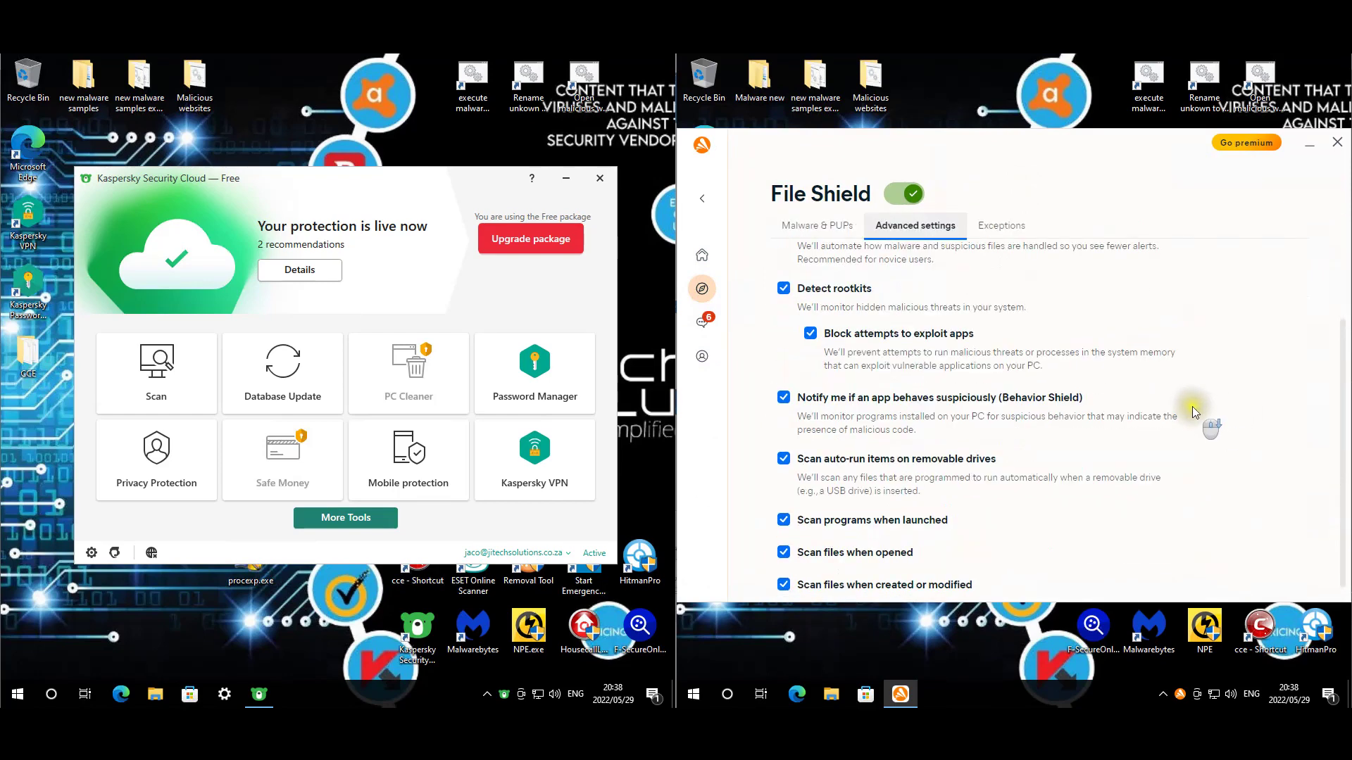
pyautogui.click(995, 219)
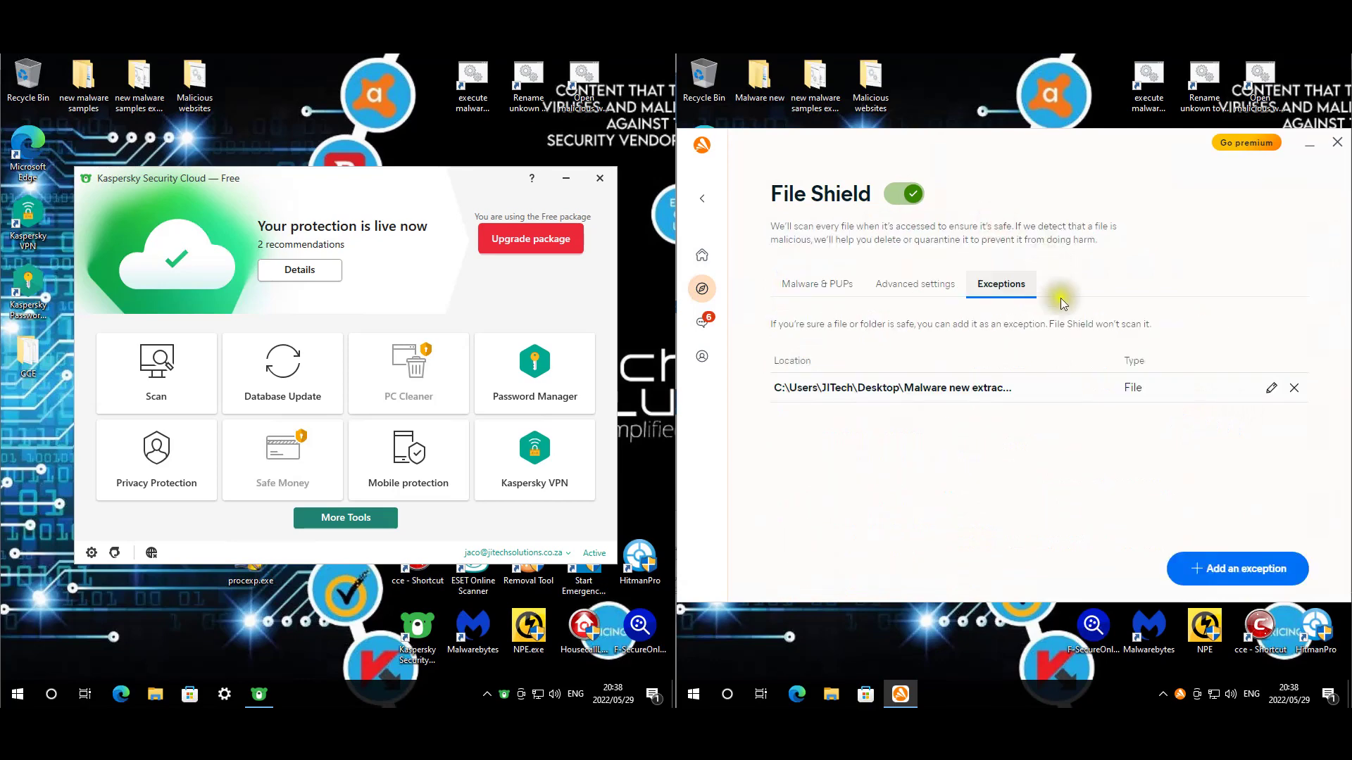
# Step: Check Web Shield's settings, blocked websites and empty exceptions list
pyautogui.click(705, 197)
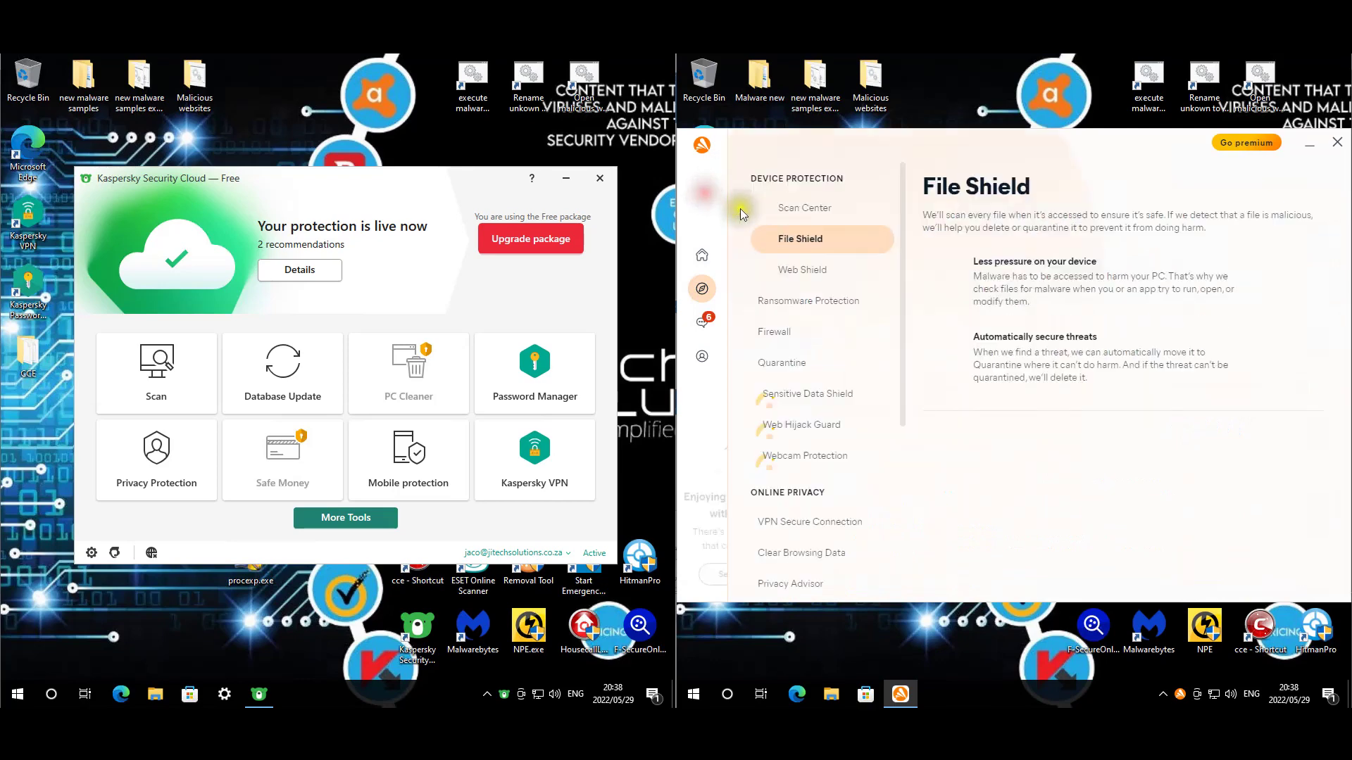
pyautogui.click(873, 269)
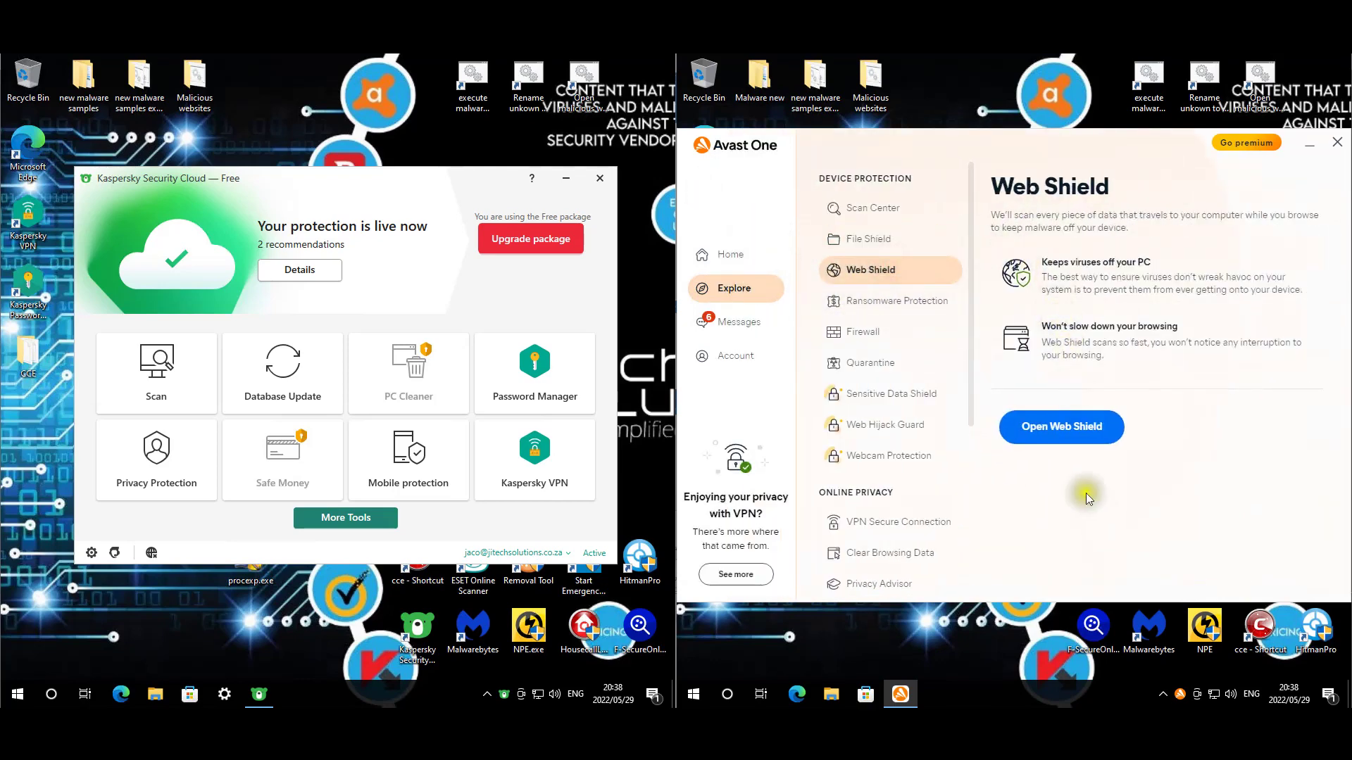
pyautogui.click(1062, 426)
pyautogui.click(859, 282)
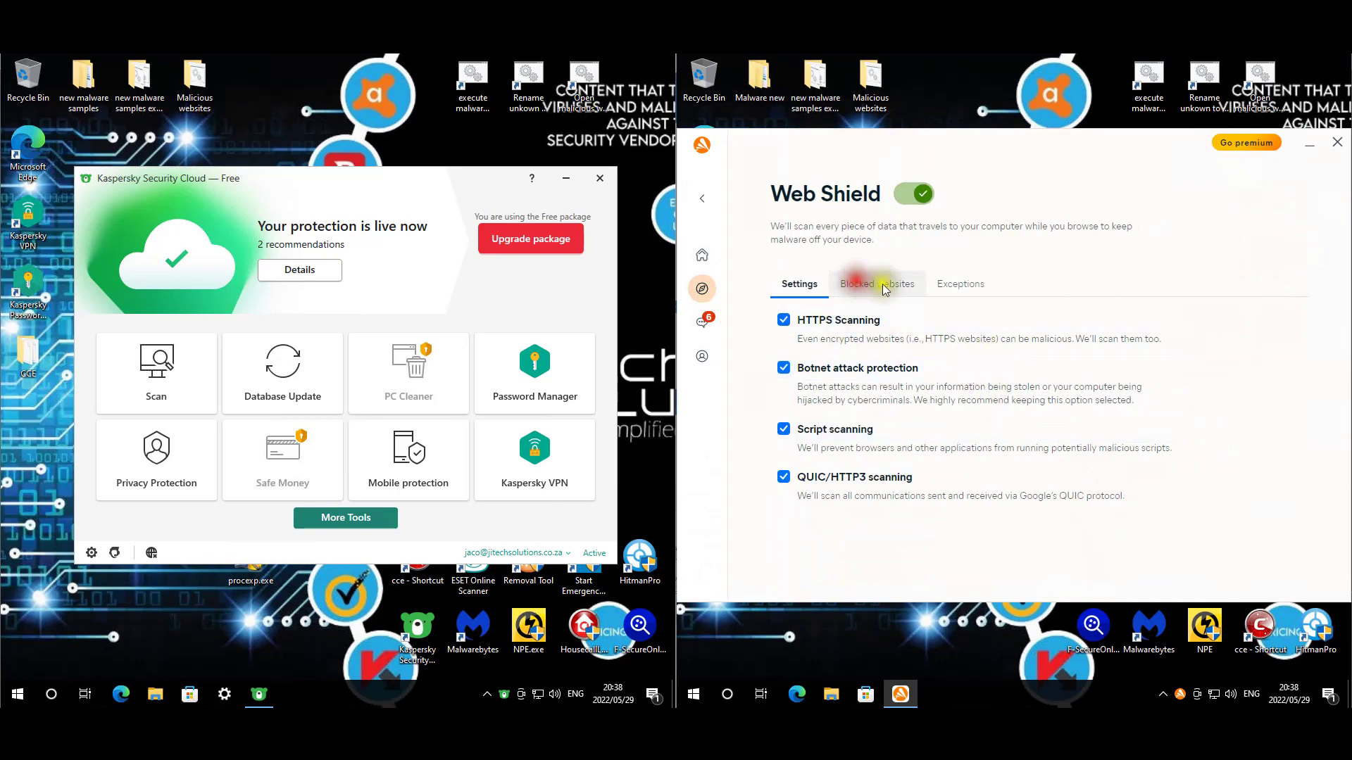
pyautogui.click(960, 284)
# Step: Review Ransomware Protection's 10 protected folders, Smart Mode advanced settings and app permissions
pyautogui.click(702, 198)
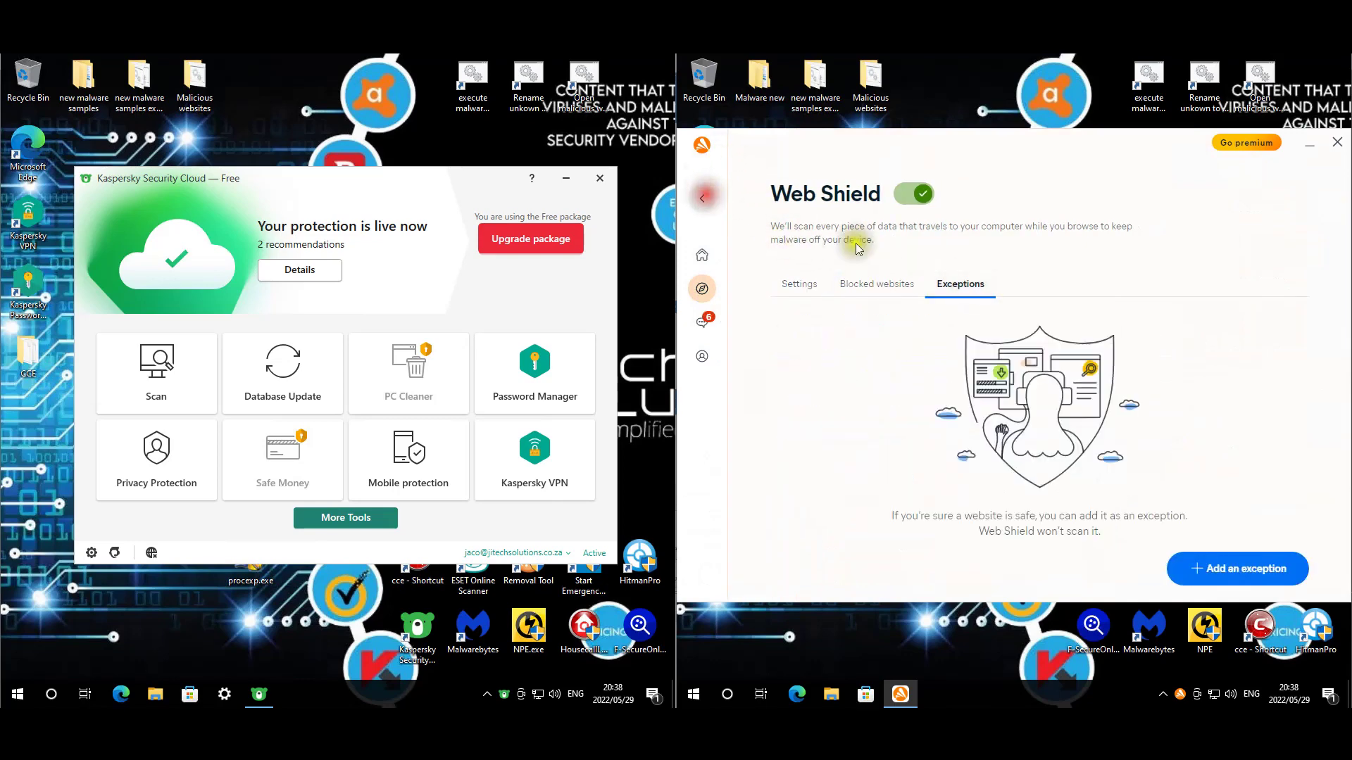
pyautogui.click(902, 301)
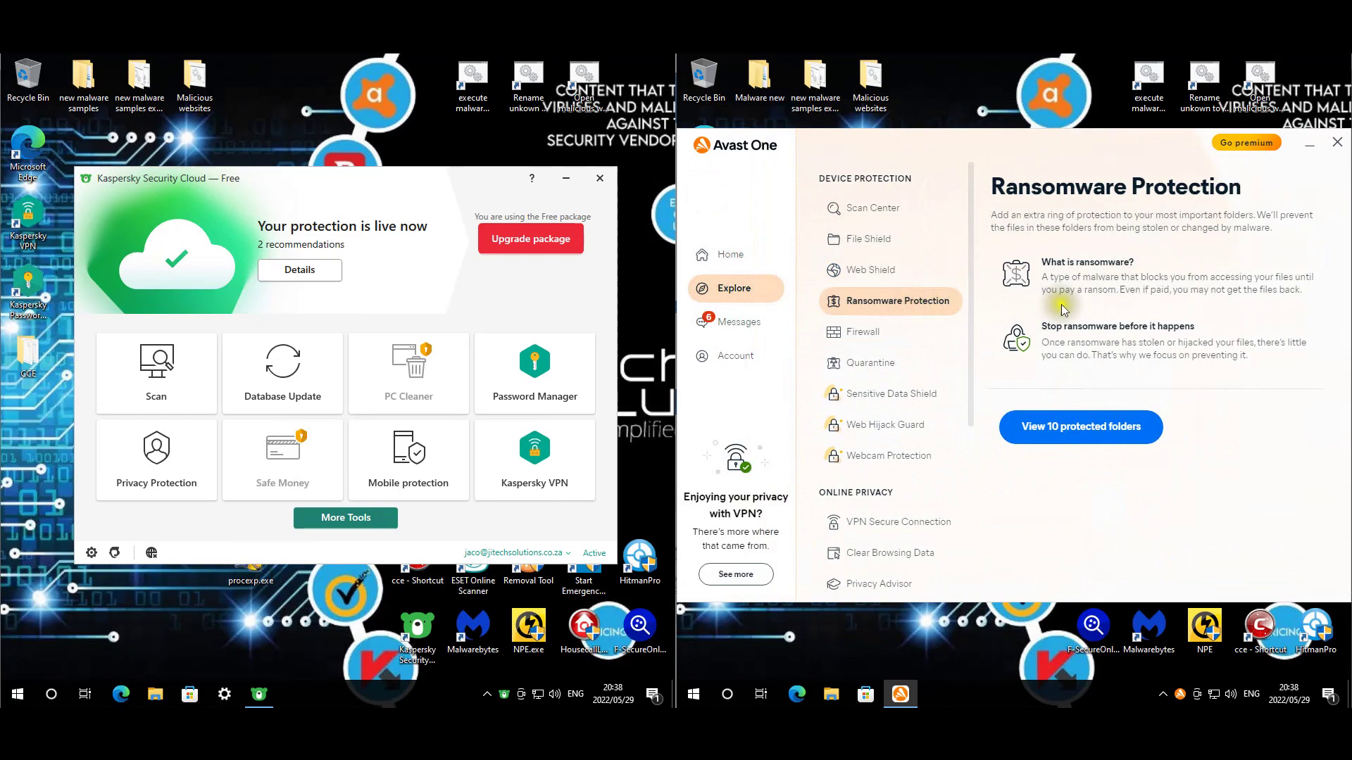
pyautogui.click(1102, 427)
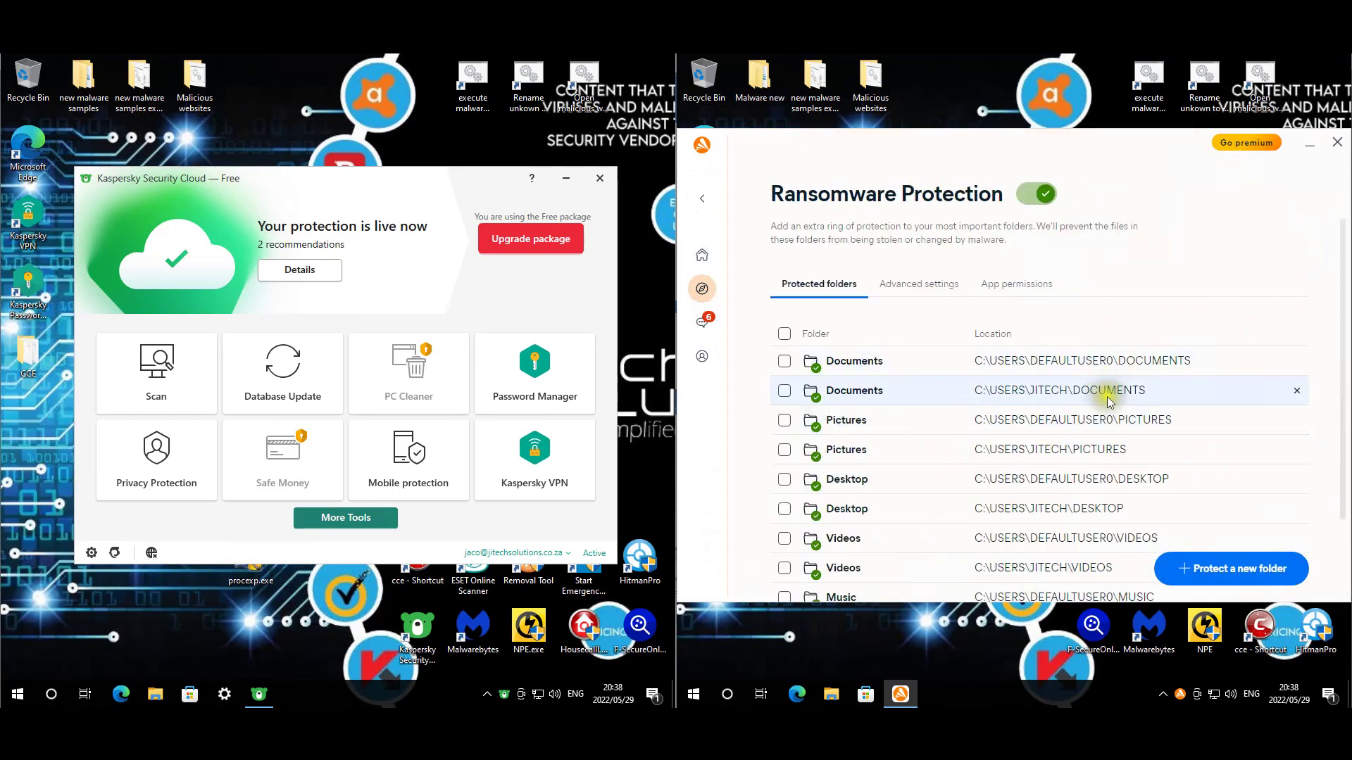
pyautogui.click(925, 285)
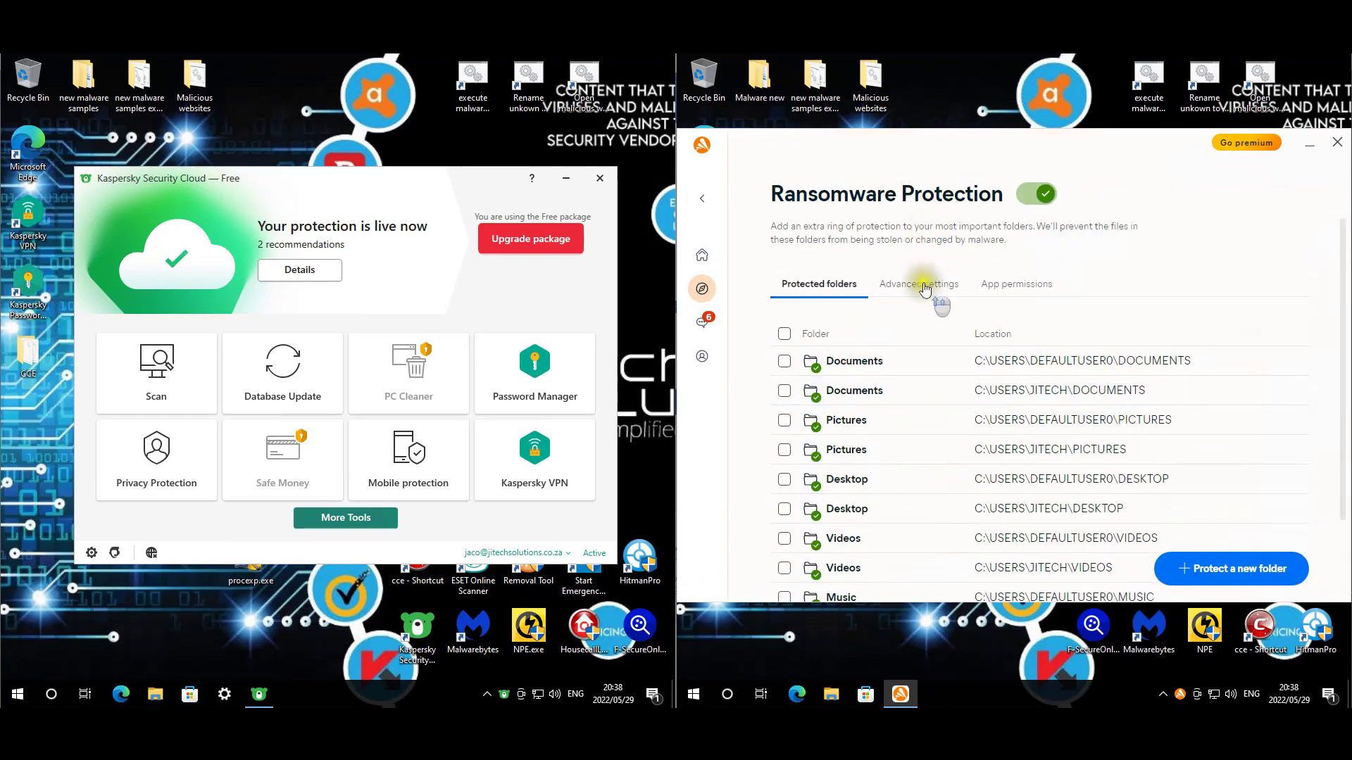
pyautogui.scroll(-3, 1098, 318)
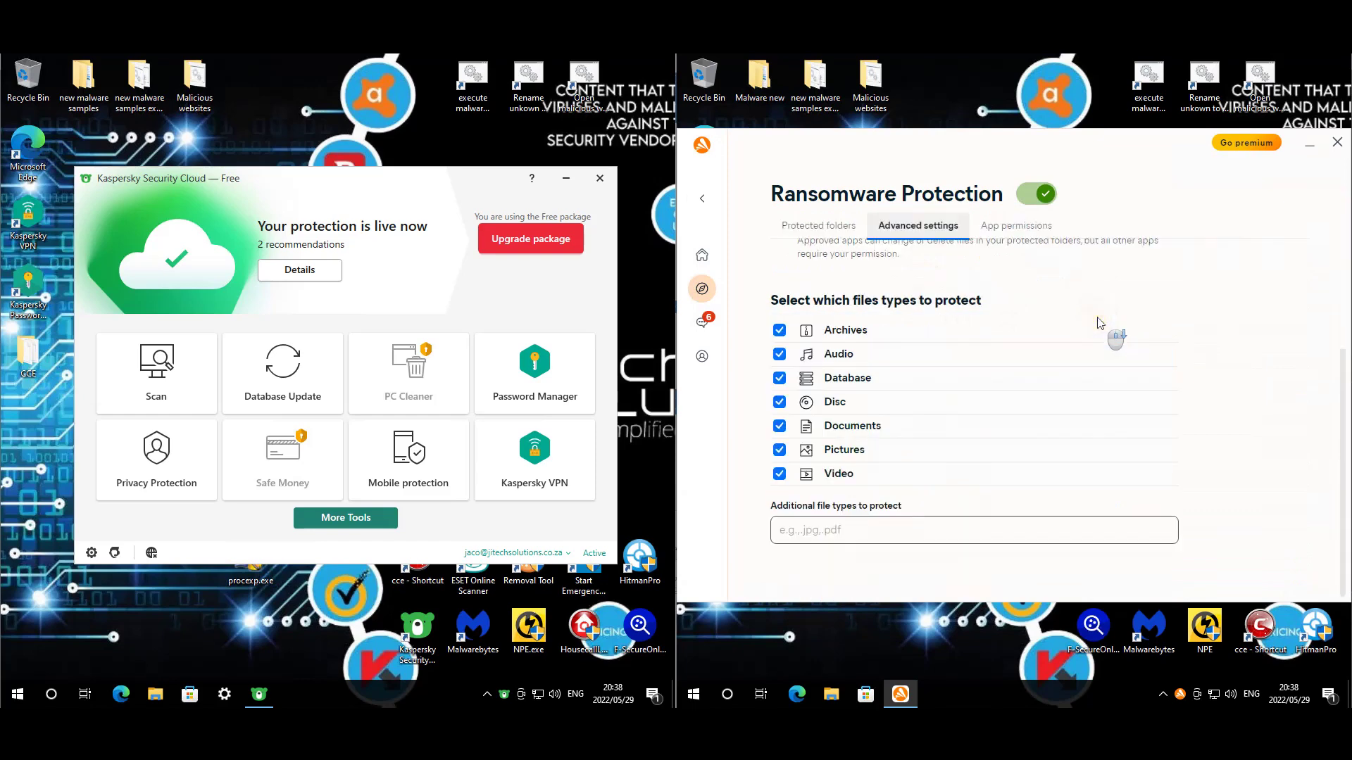
pyautogui.scroll(3, 1100, 323)
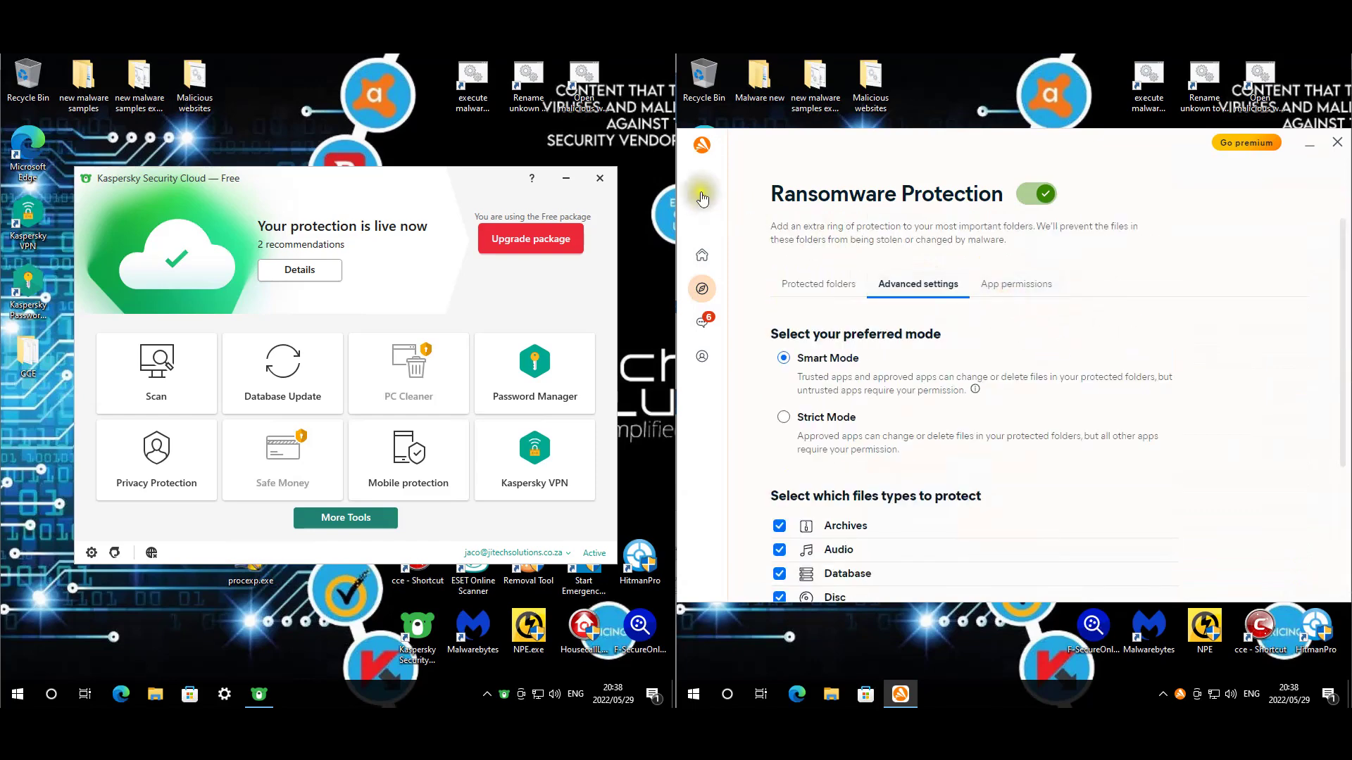
pyautogui.click(1024, 290)
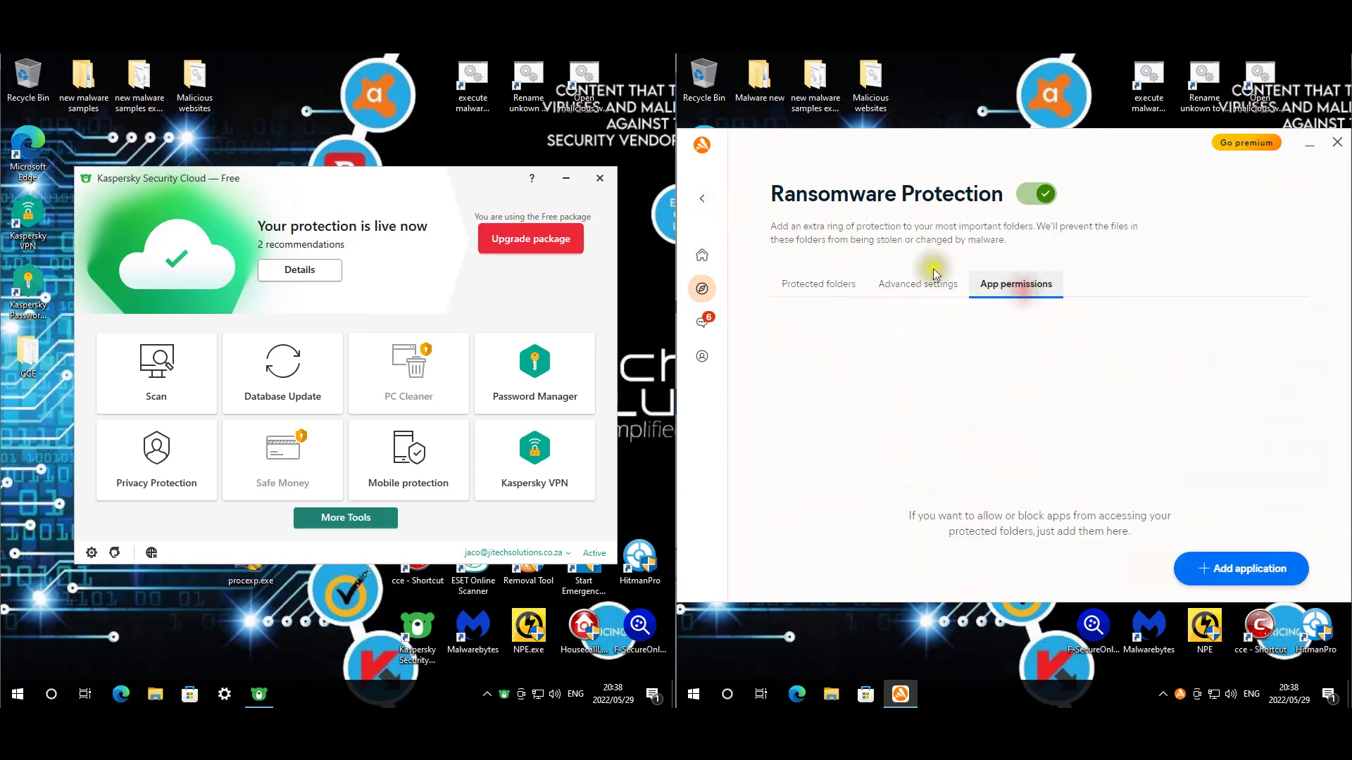
pyautogui.click(702, 204)
# Step: Confirm Avast's Firewall is on with a trusted network, then return to Explore toward Quarantine
pyautogui.click(863, 332)
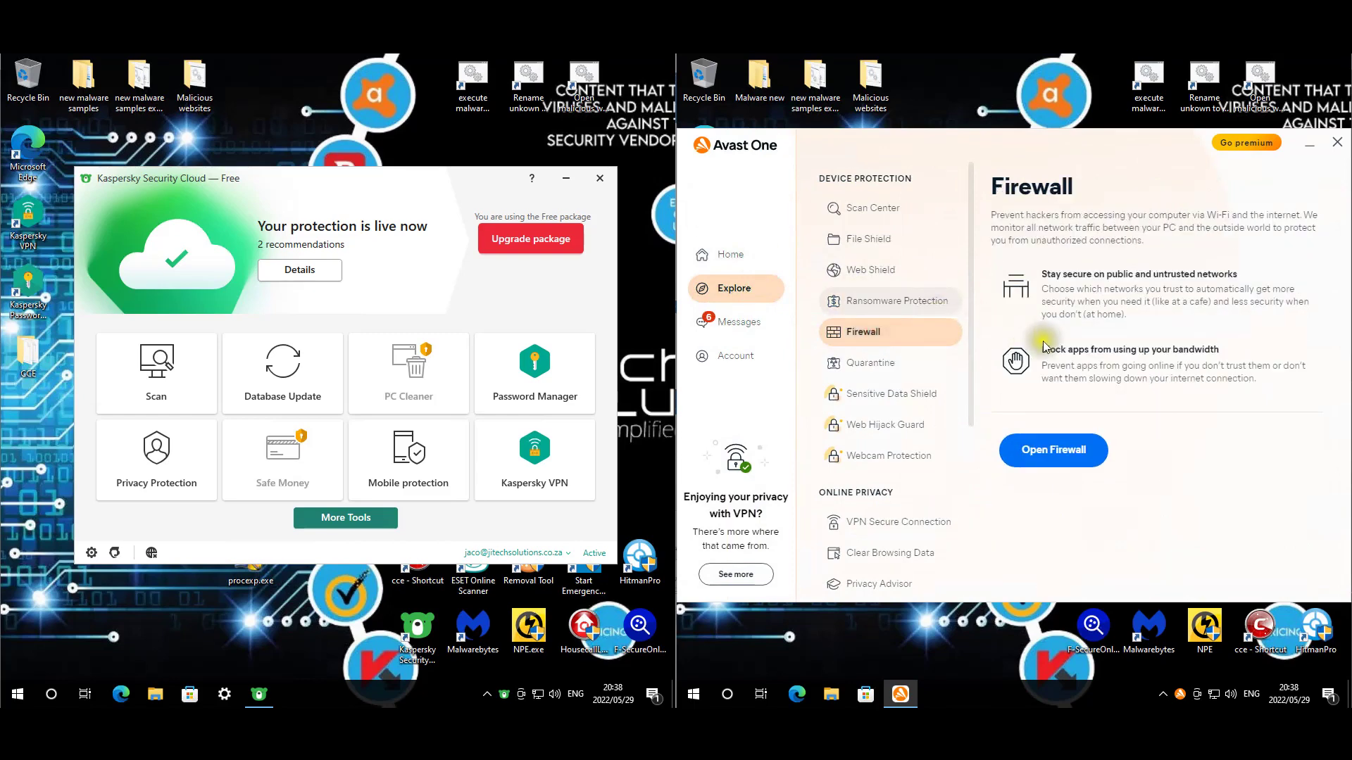
pyautogui.click(1067, 452)
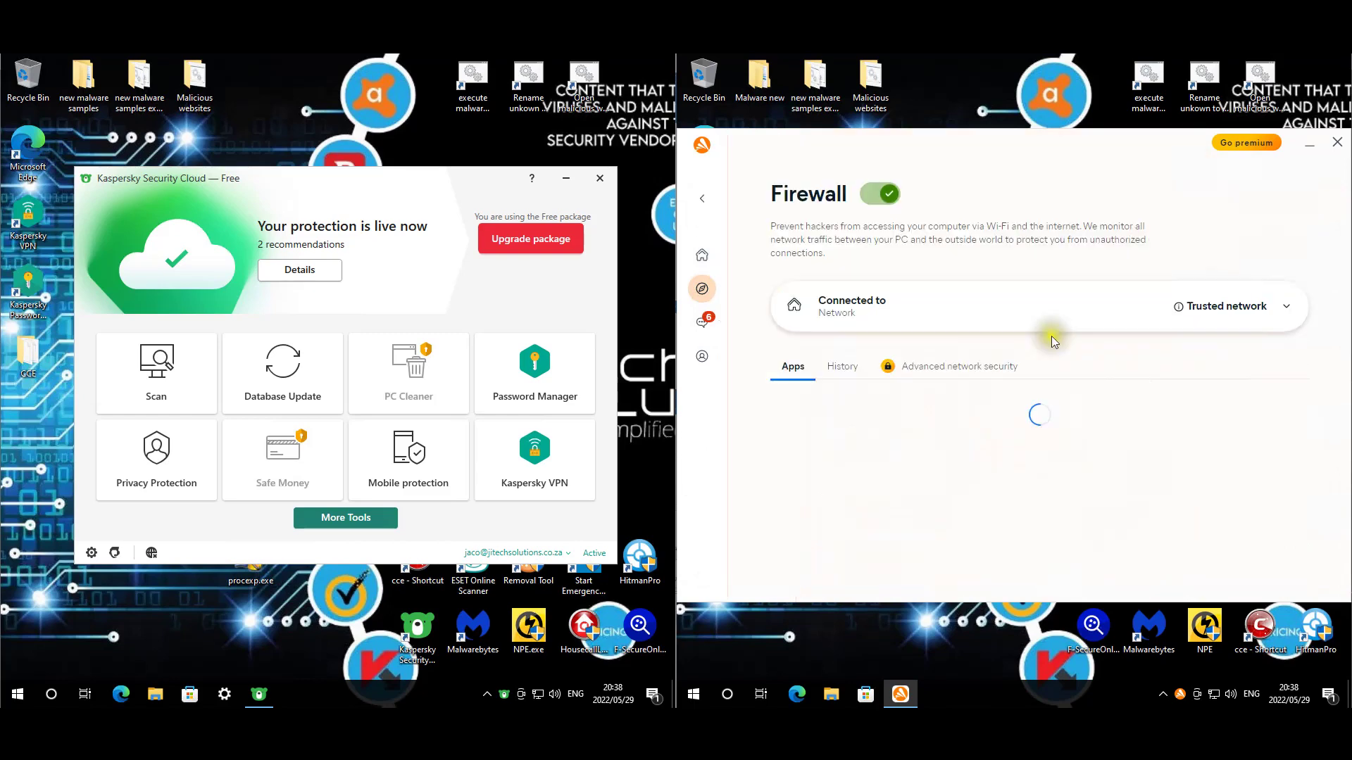
pyautogui.click(703, 202)
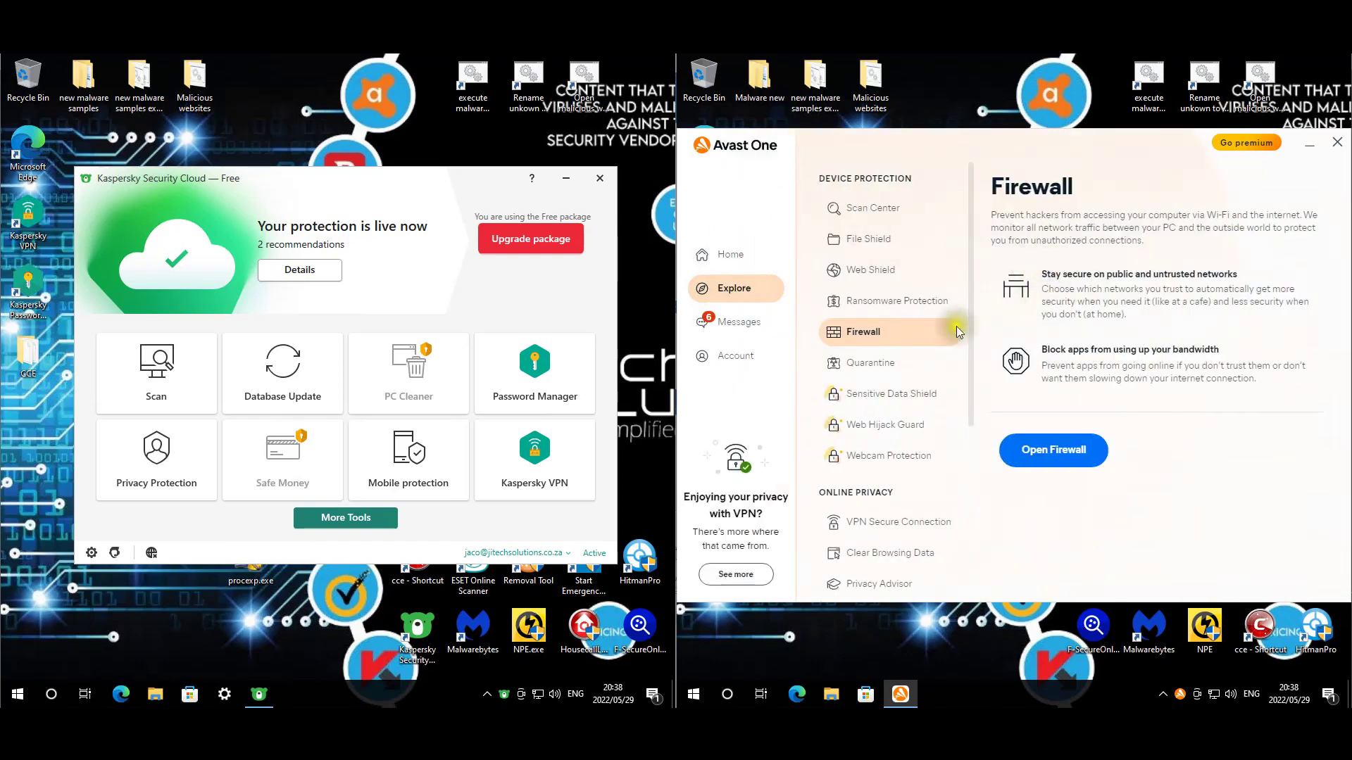
pyautogui.scroll(-3, 903, 389)
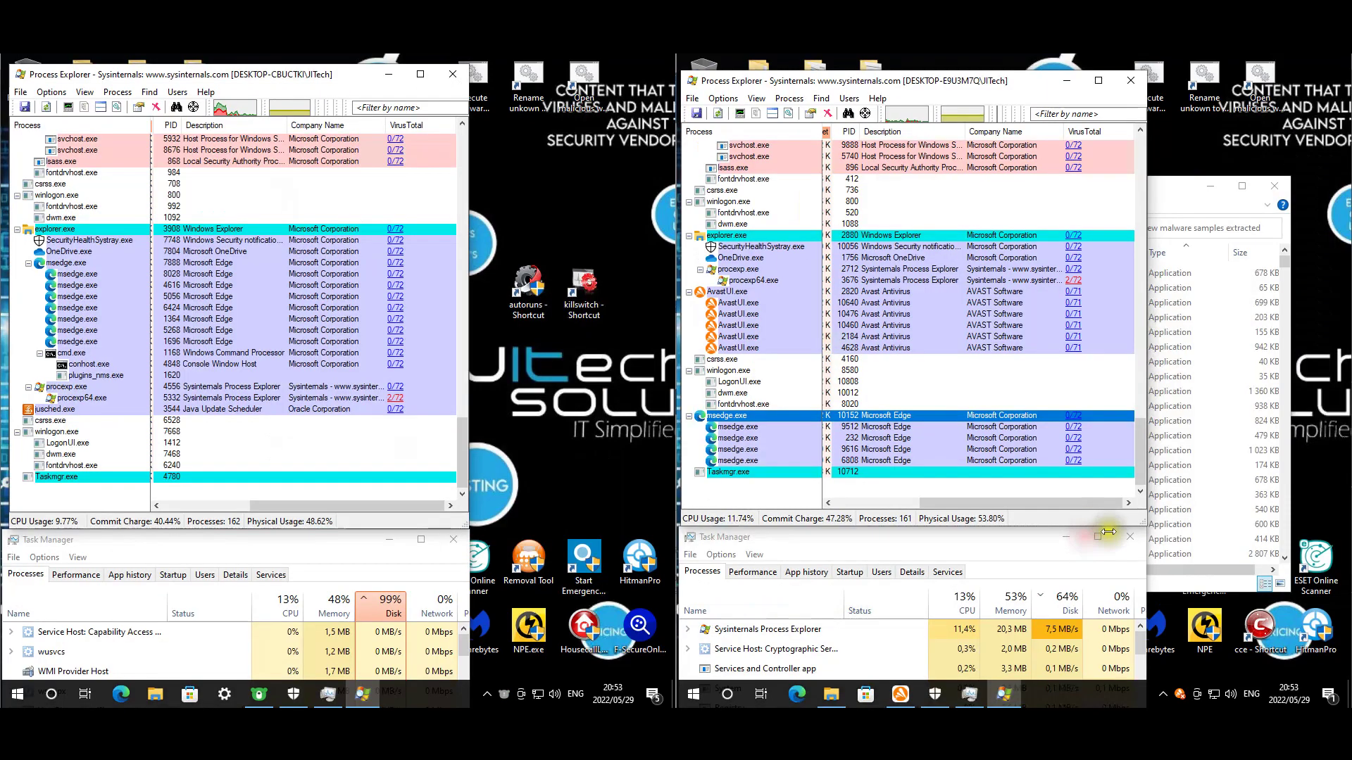
# Step: Run a Kaspersky virus database update
pyautogui.click(259, 695)
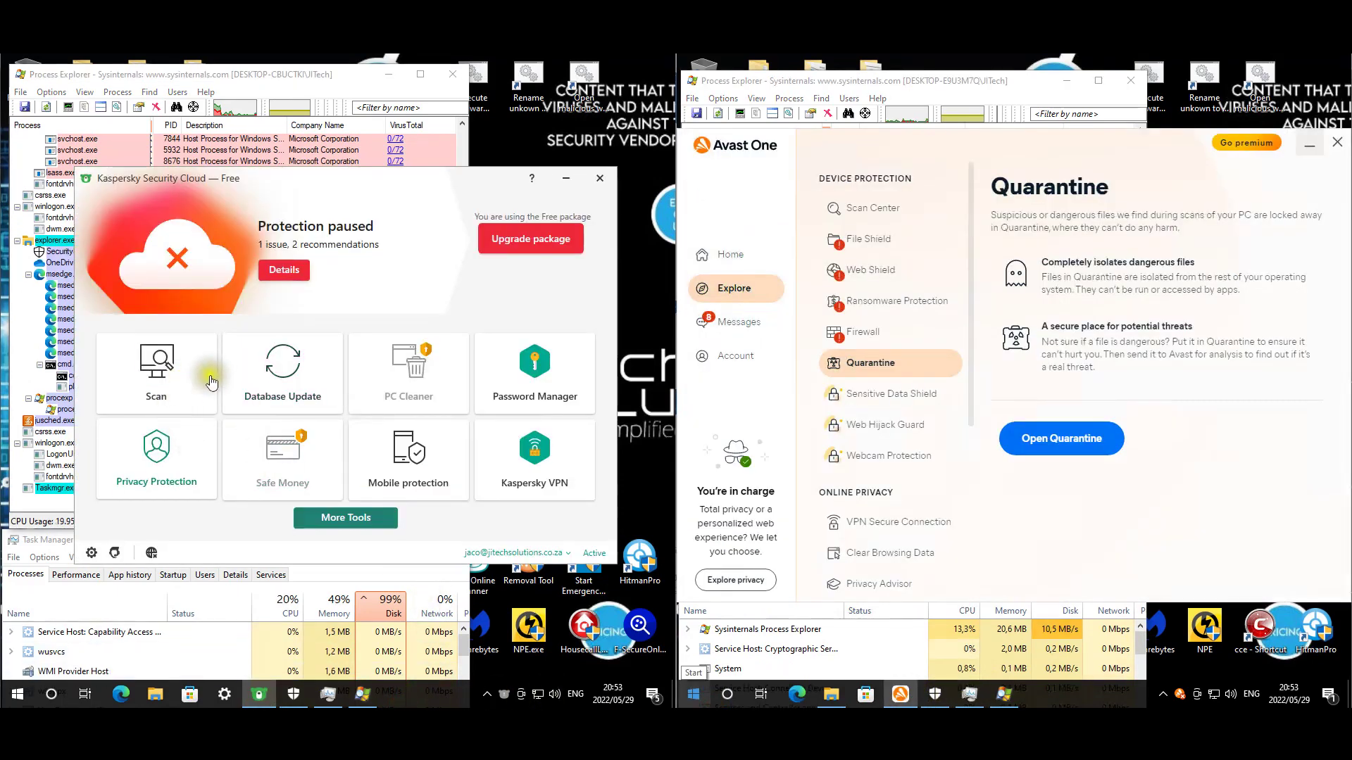
pyautogui.click(258, 405)
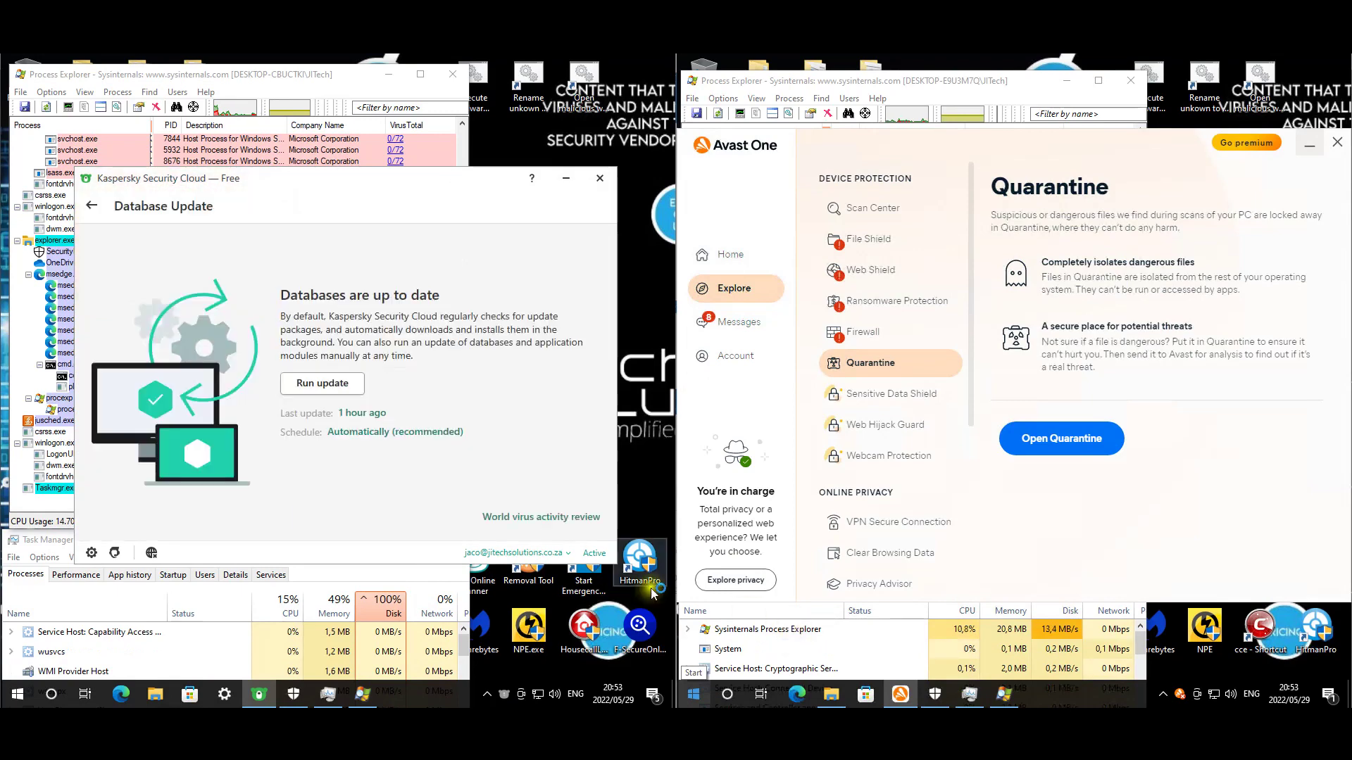
pyautogui.click(321, 385)
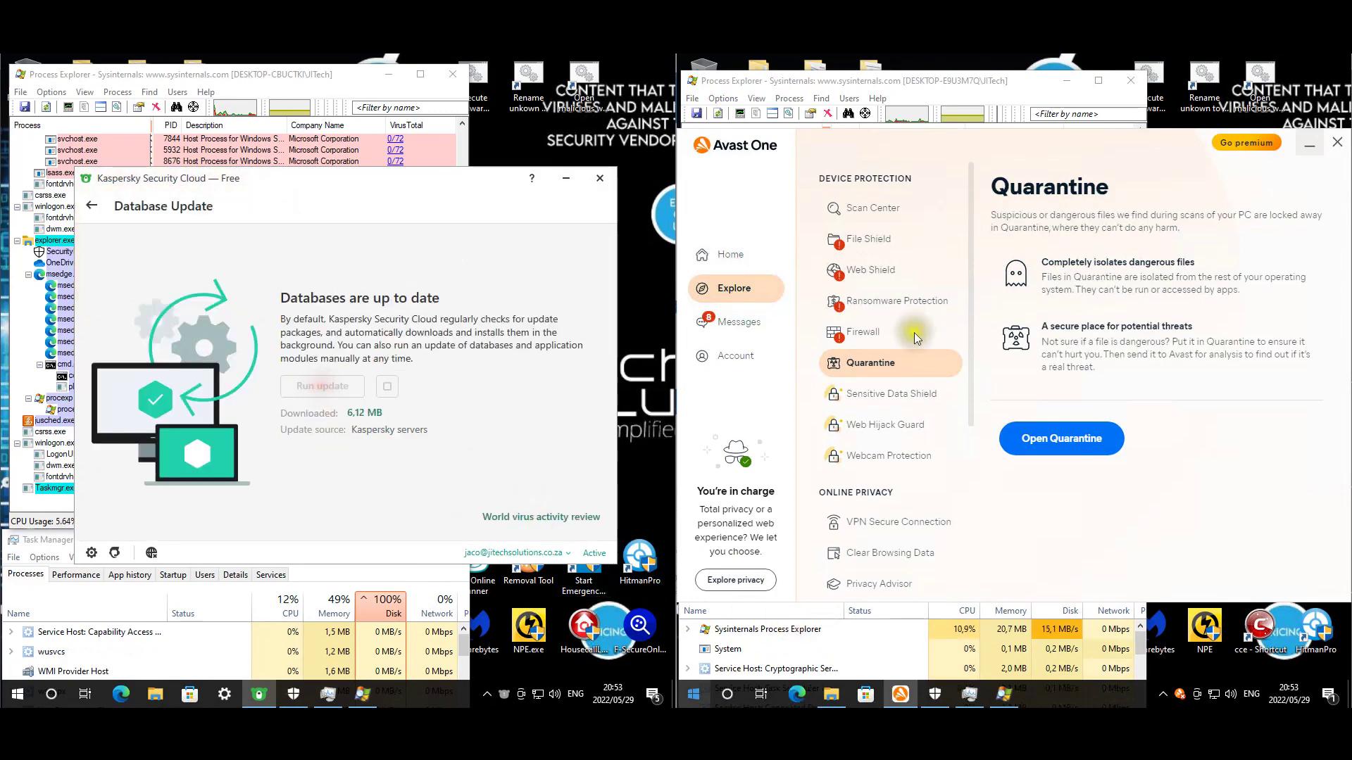
# Step: Check for updates in Avast One's settings, confirming the app and definitions are current
pyautogui.click(742, 357)
pyautogui.click(939, 416)
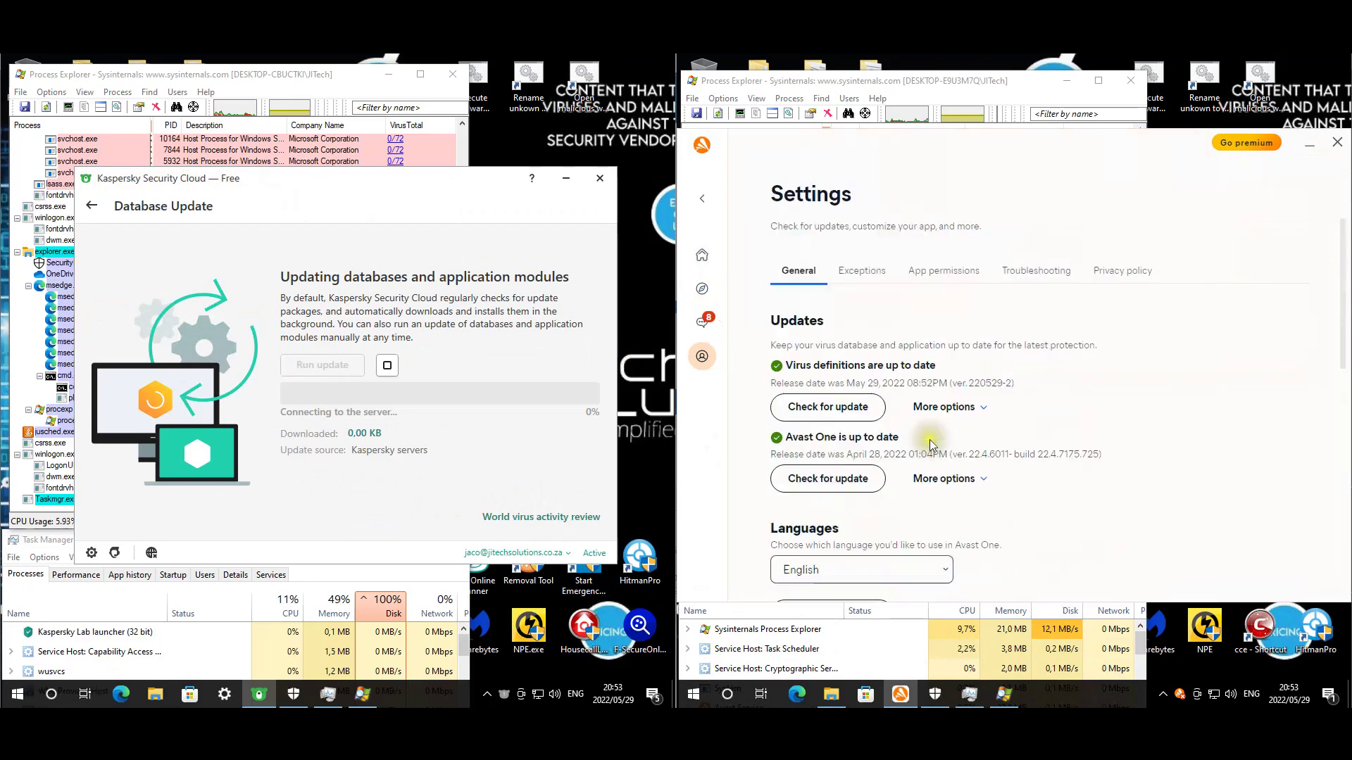
pyautogui.click(857, 477)
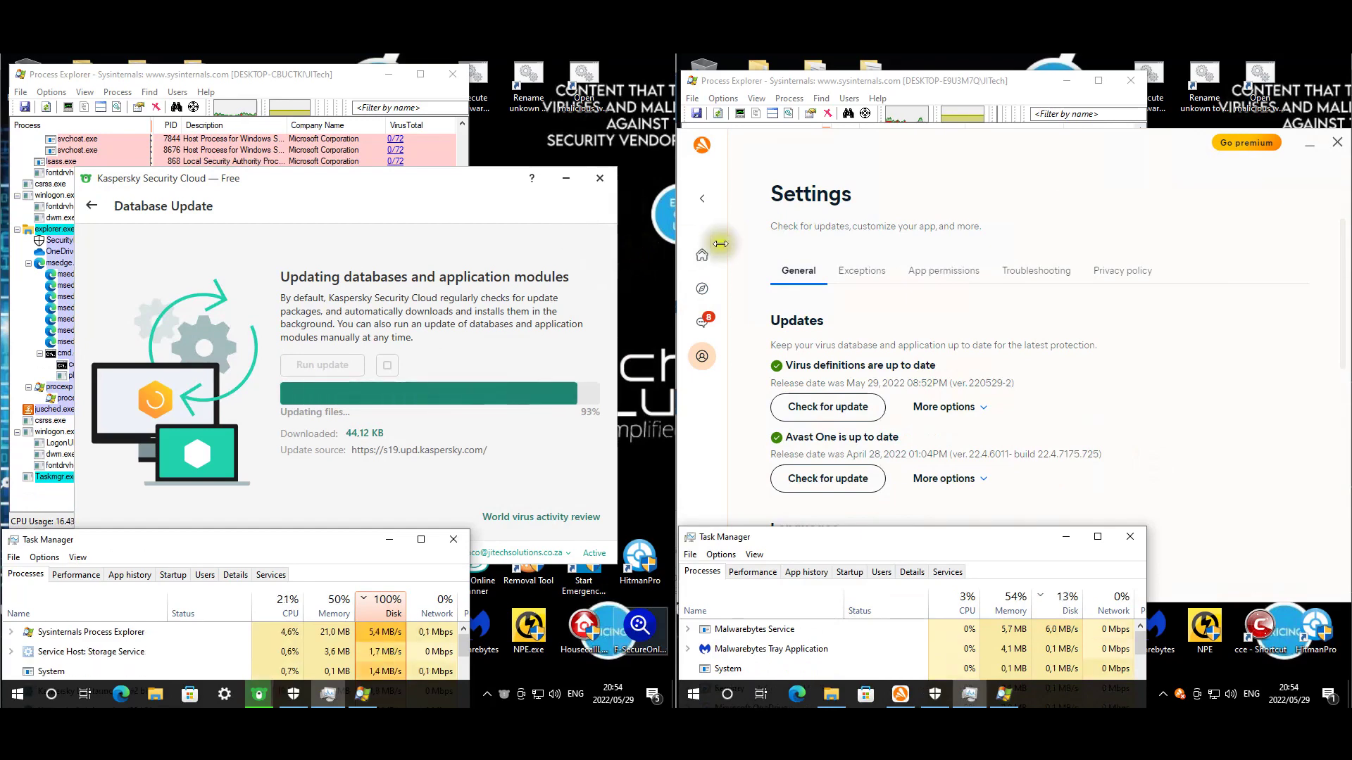
pyautogui.click(1156, 594)
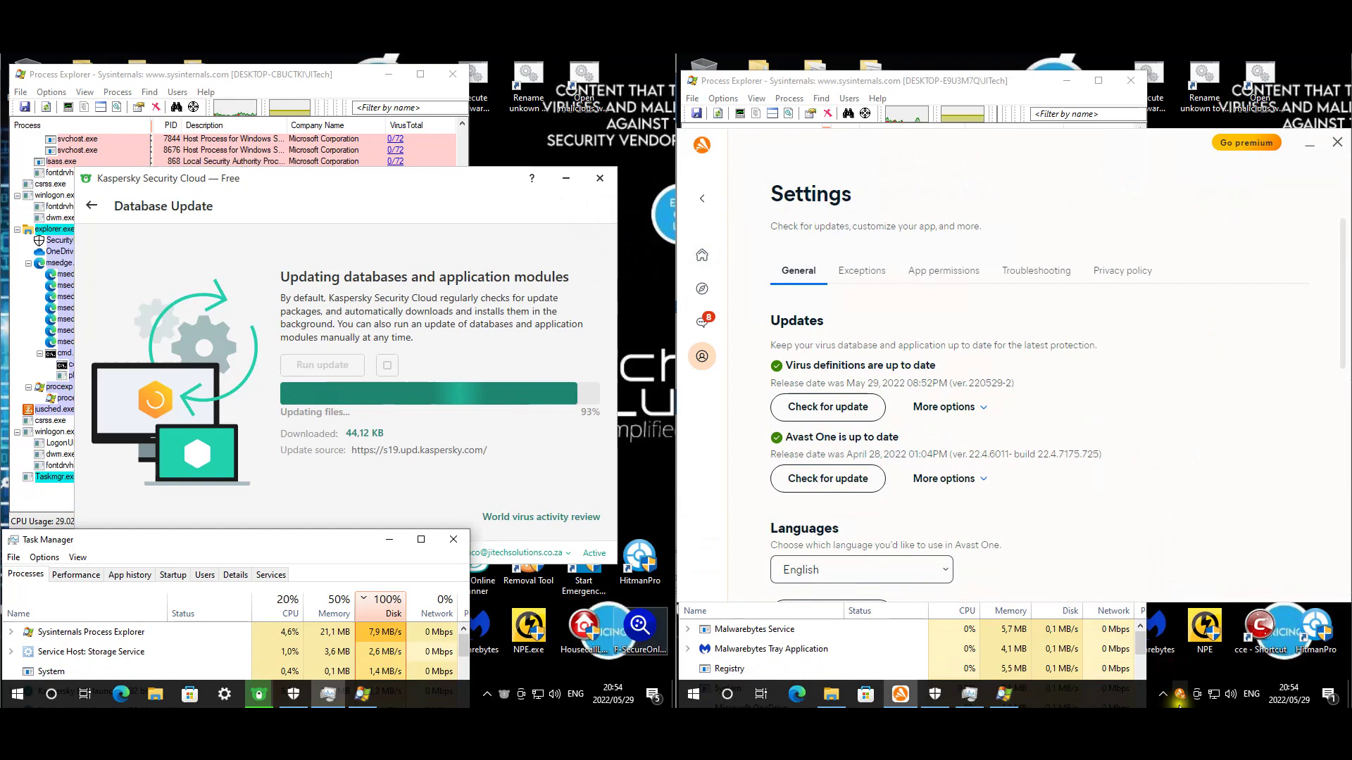
# Step: Enable all Avast shields from the tray menu and close the malware samples folder
pyautogui.rightClick(1179, 694)
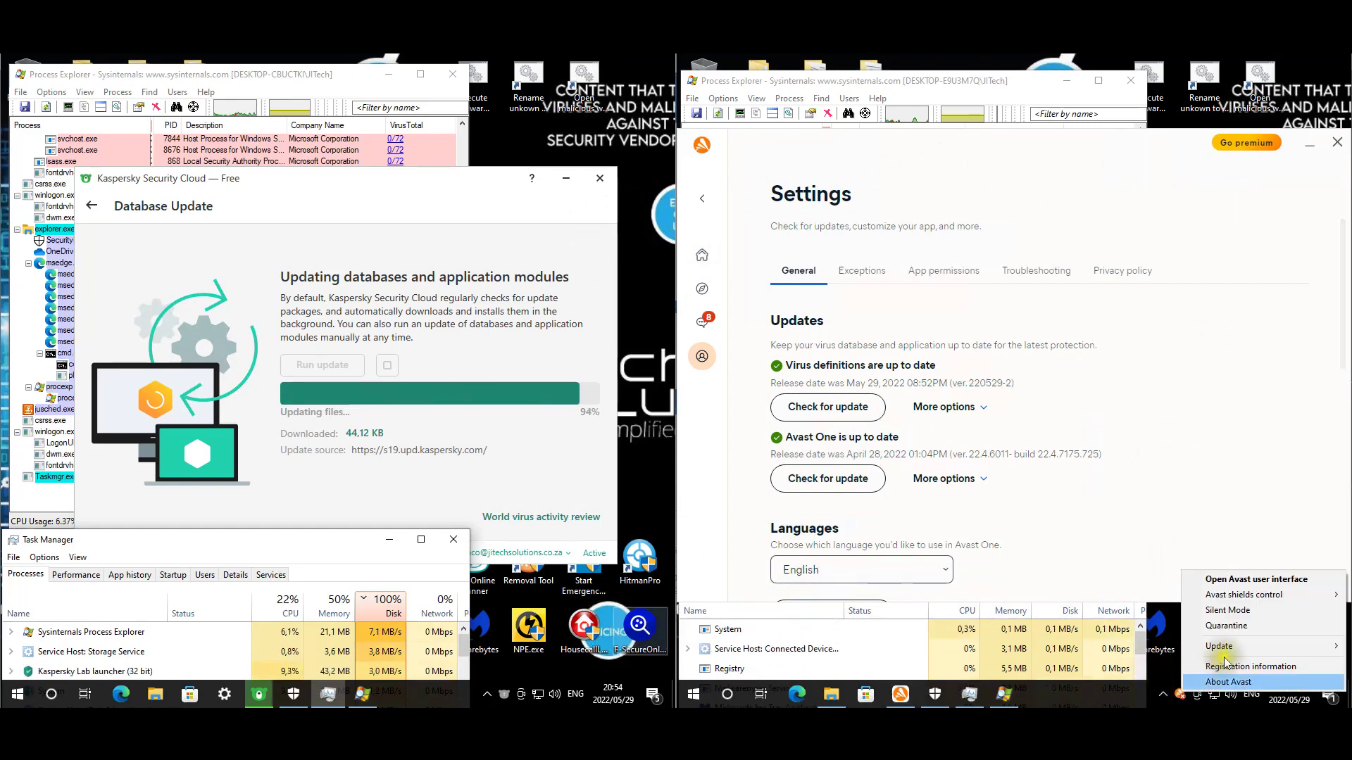
pyautogui.moveTo(1243, 595)
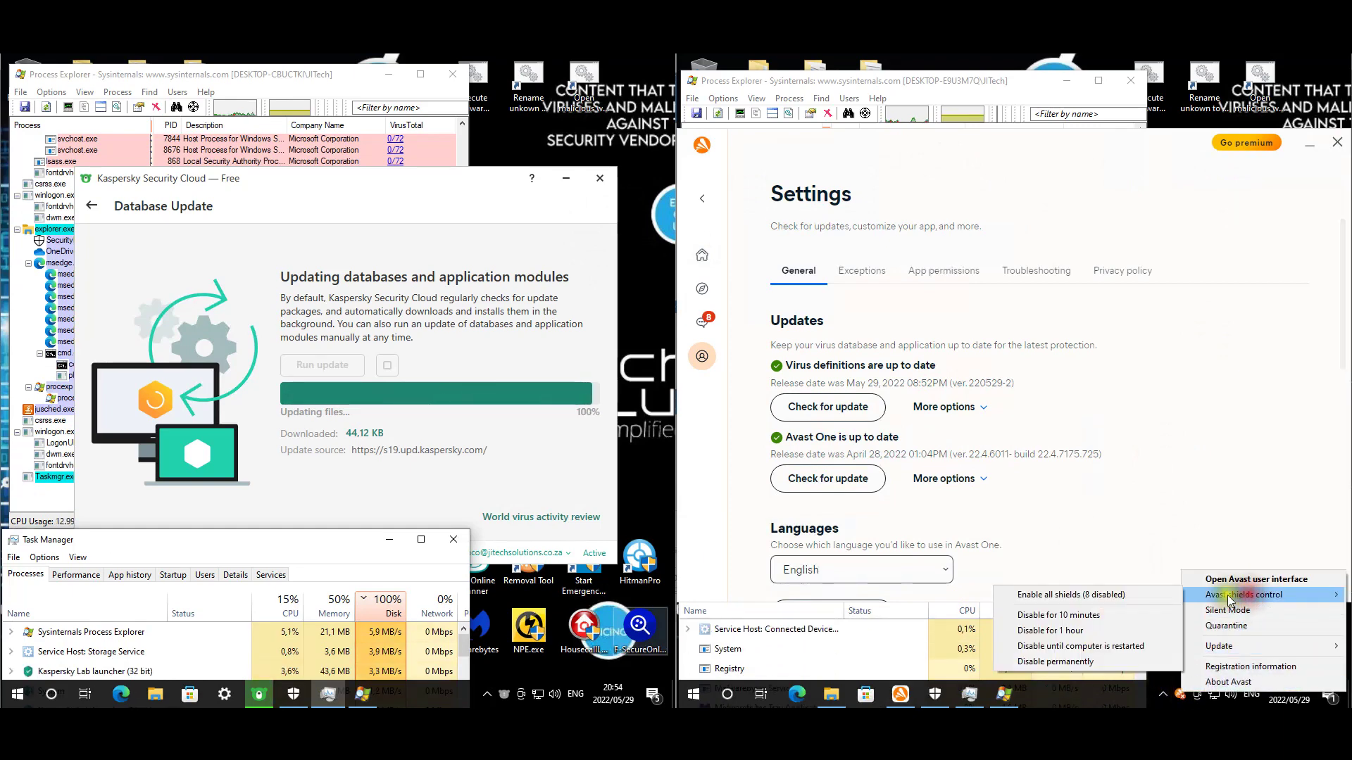
pyautogui.click(1098, 599)
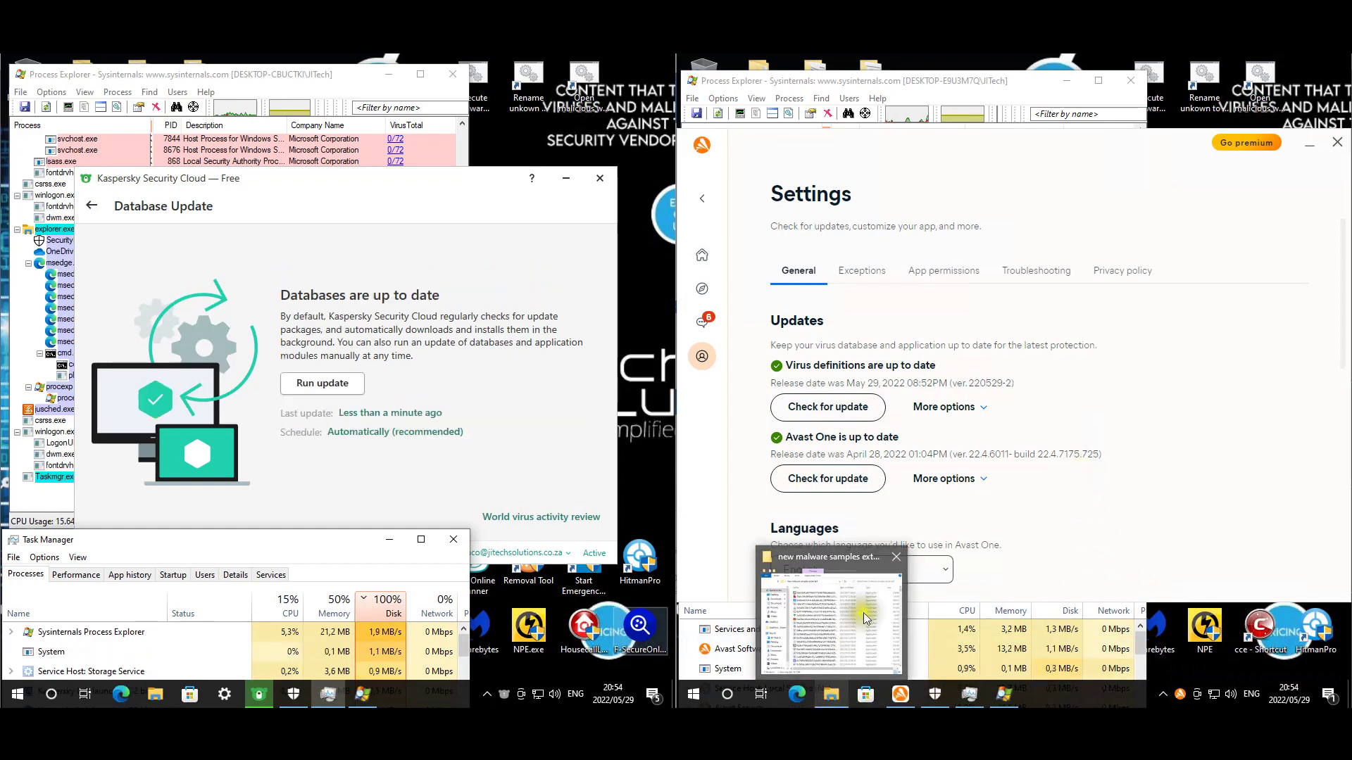
pyautogui.click(866, 618)
pyautogui.click(1267, 190)
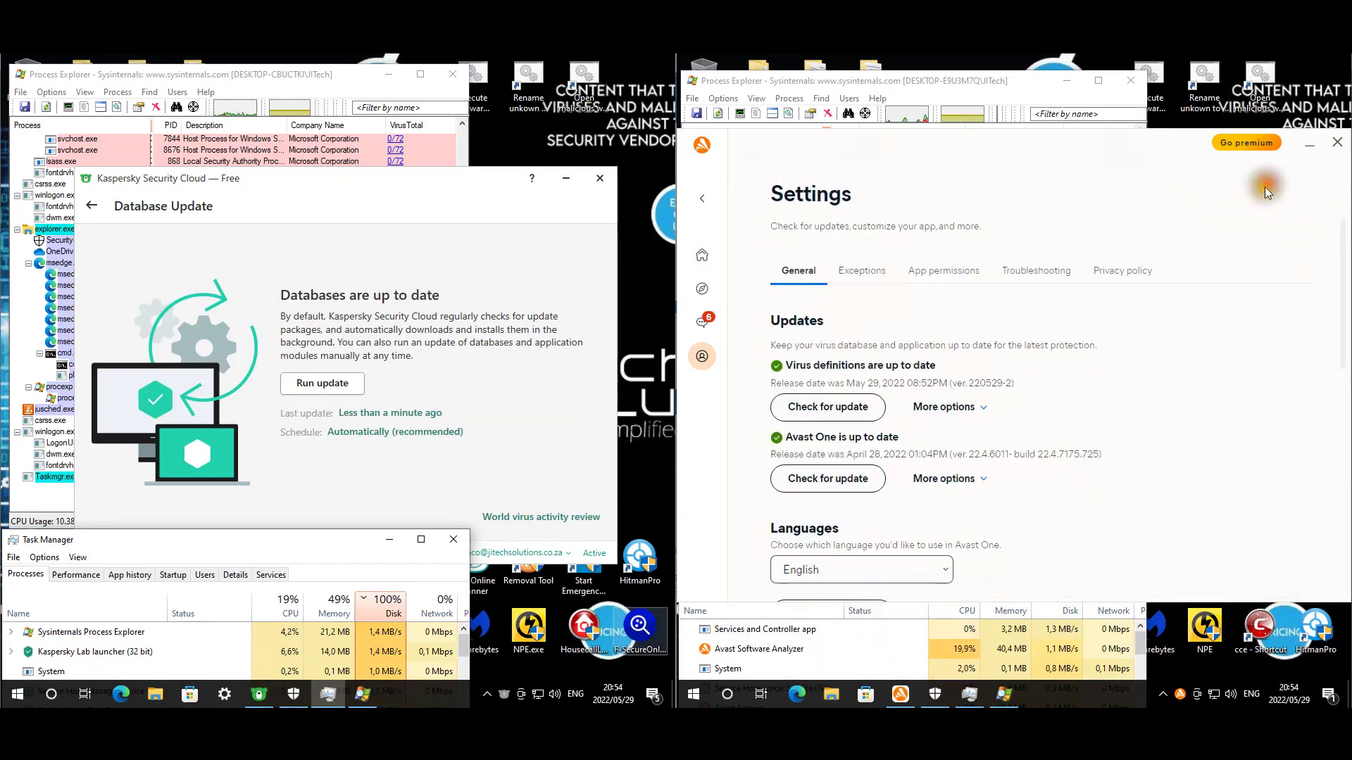
# Step: Resume Kaspersky protection from its tray icon and return Avast to the Account page
pyautogui.click(540, 262)
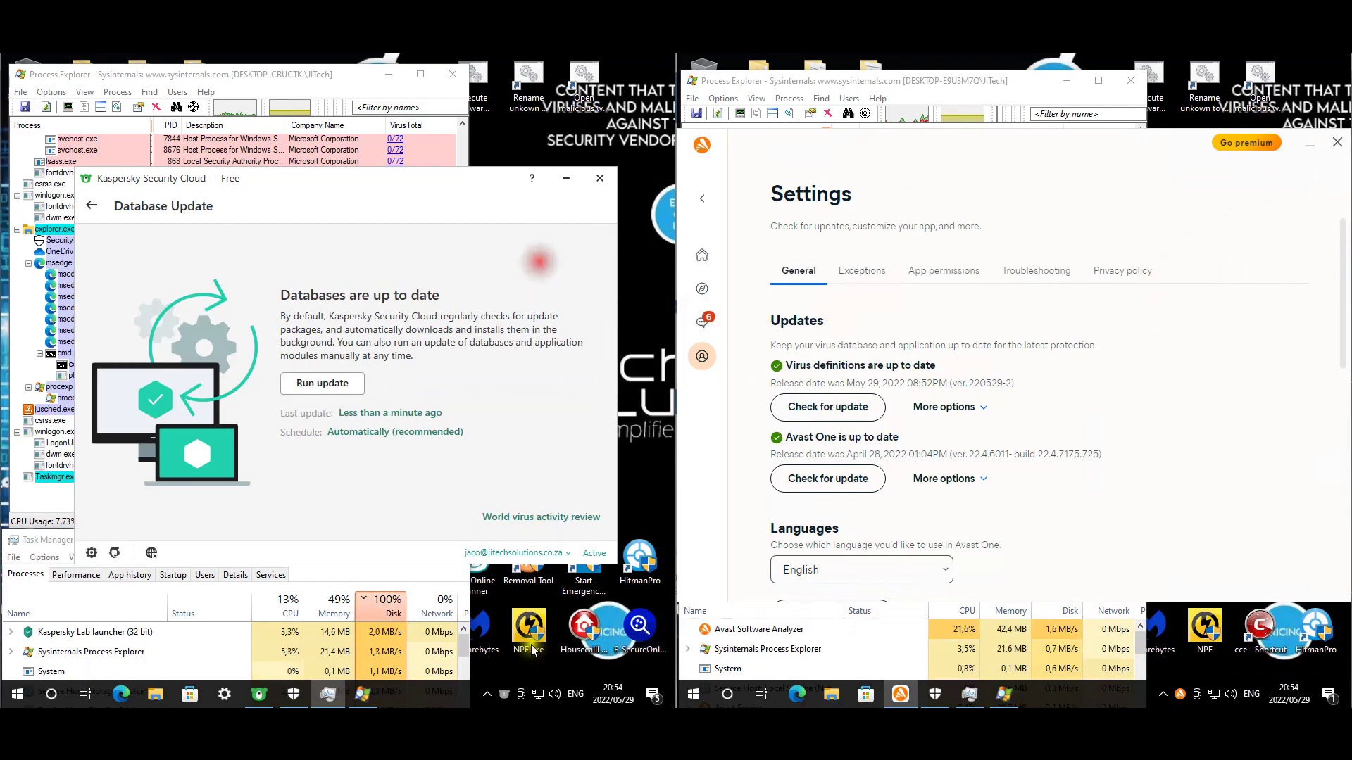
pyautogui.rightClick(505, 694)
pyautogui.click(541, 622)
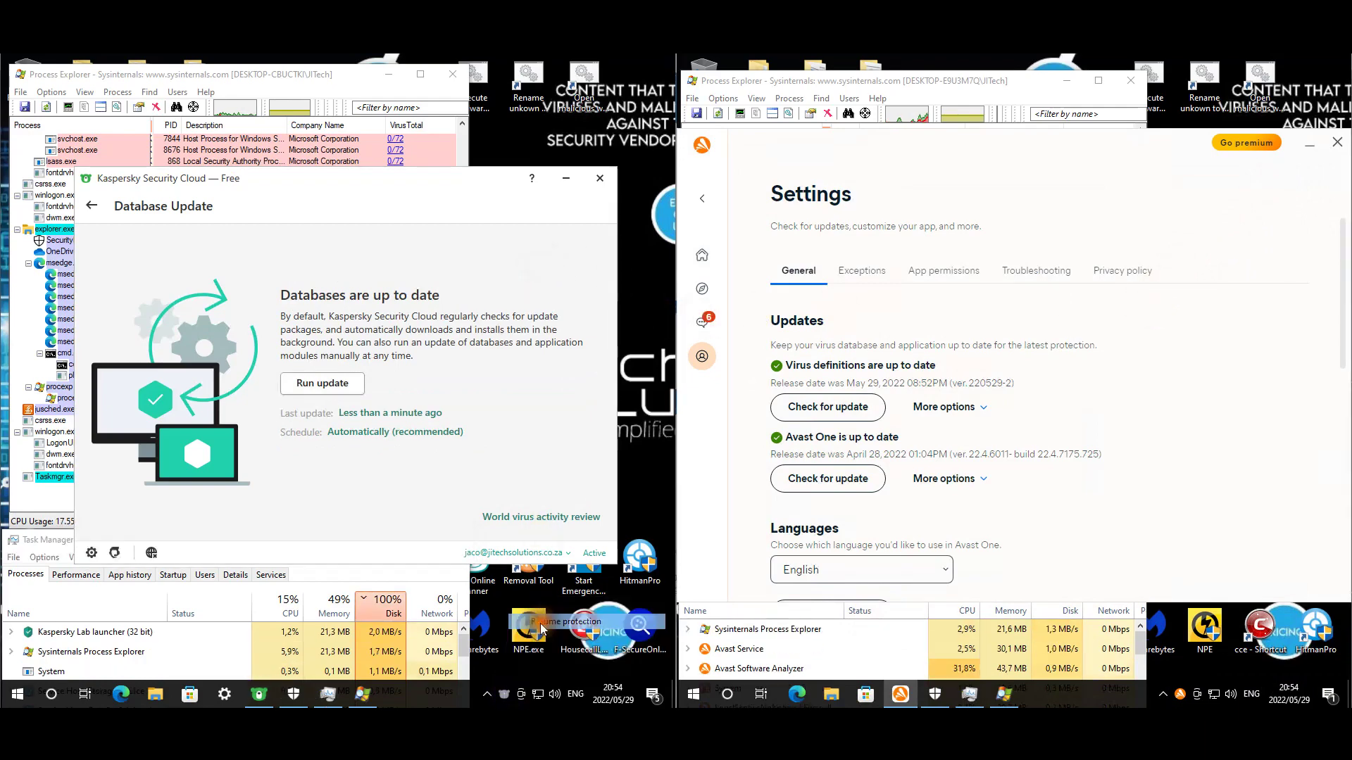
pyautogui.click(119, 224)
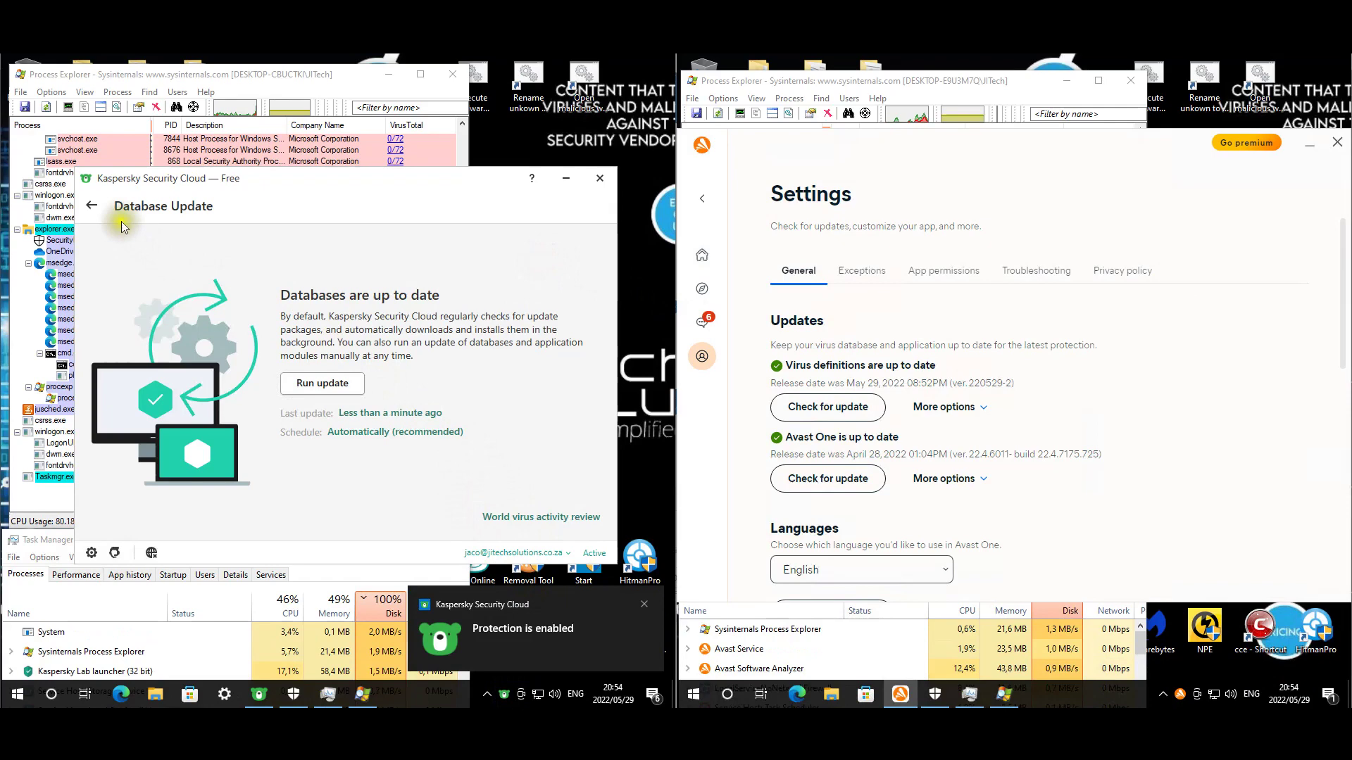
pyautogui.click(703, 199)
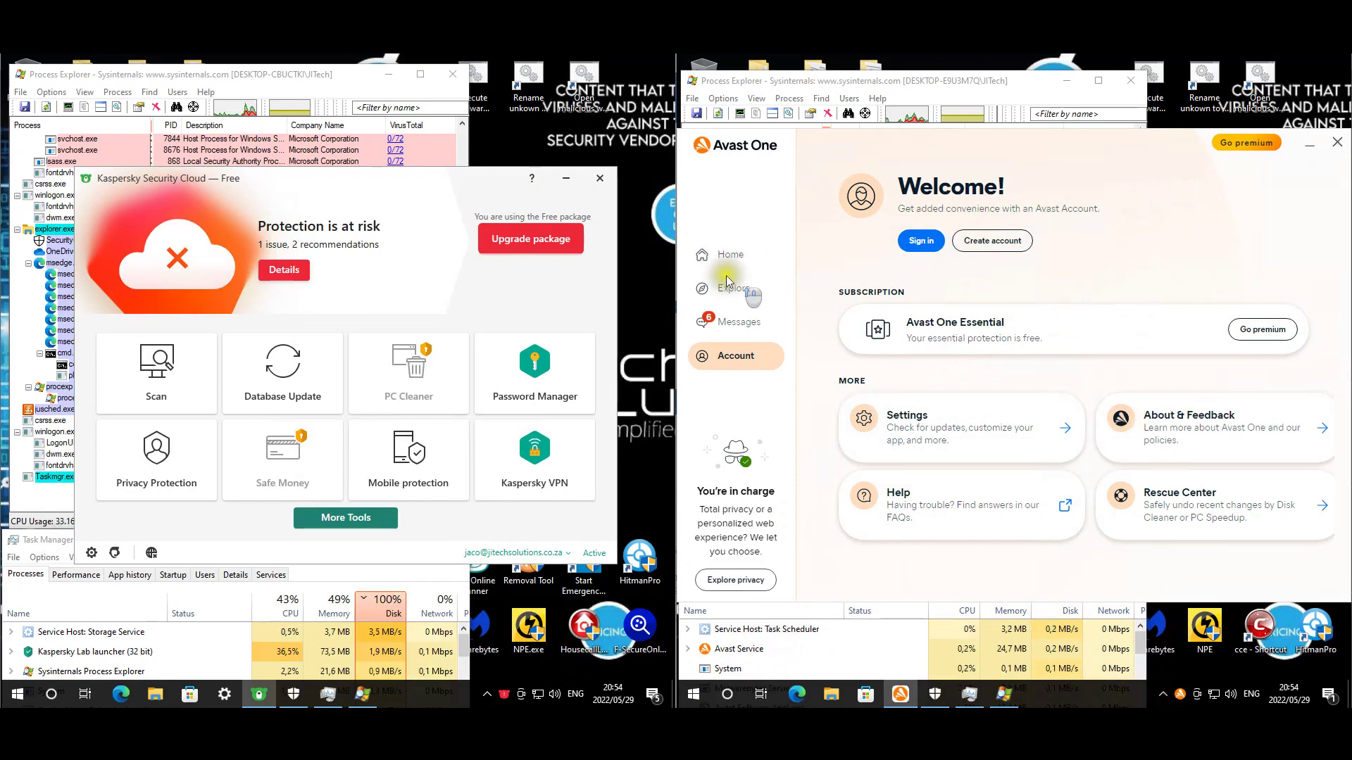
# Step: Show Avast One's Home page and dismiss the premium and free-account messages
pyautogui.click(729, 257)
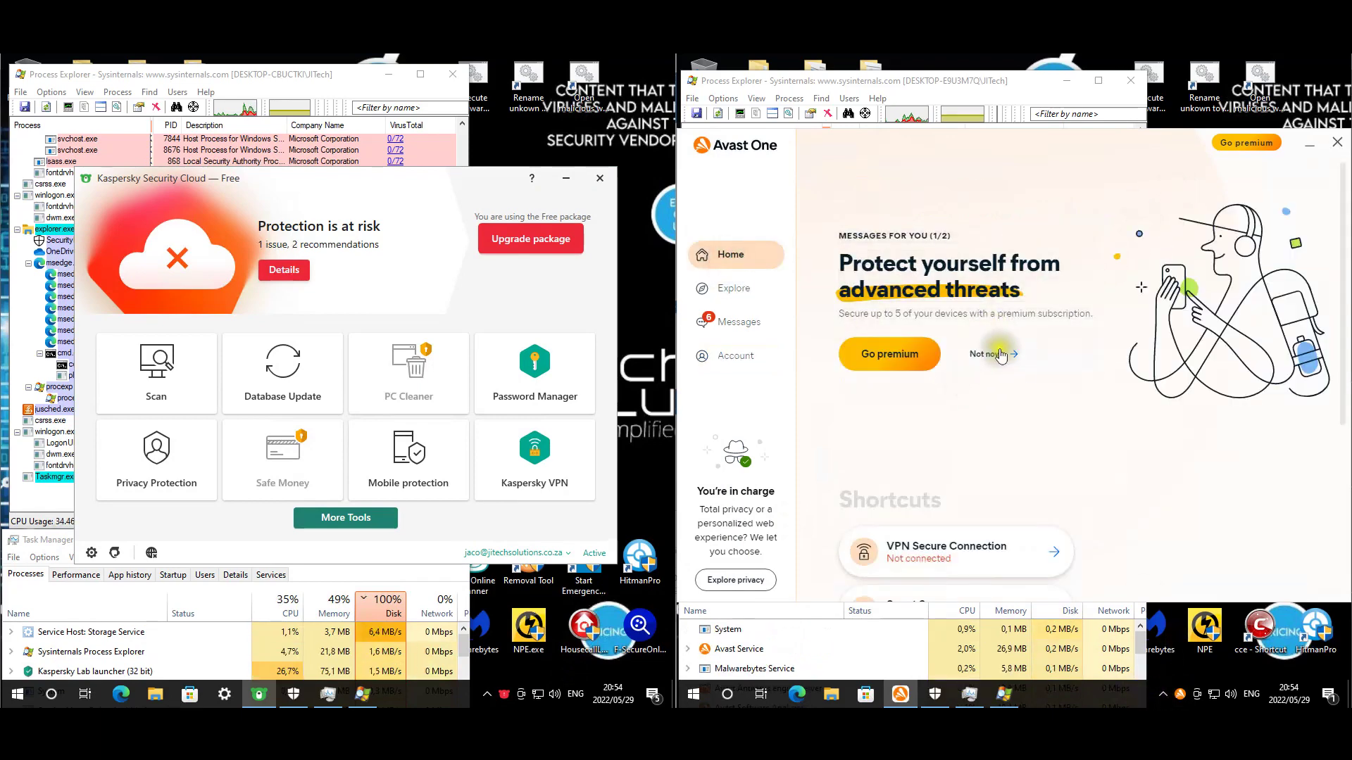
pyautogui.click(1003, 367)
pyautogui.click(1025, 358)
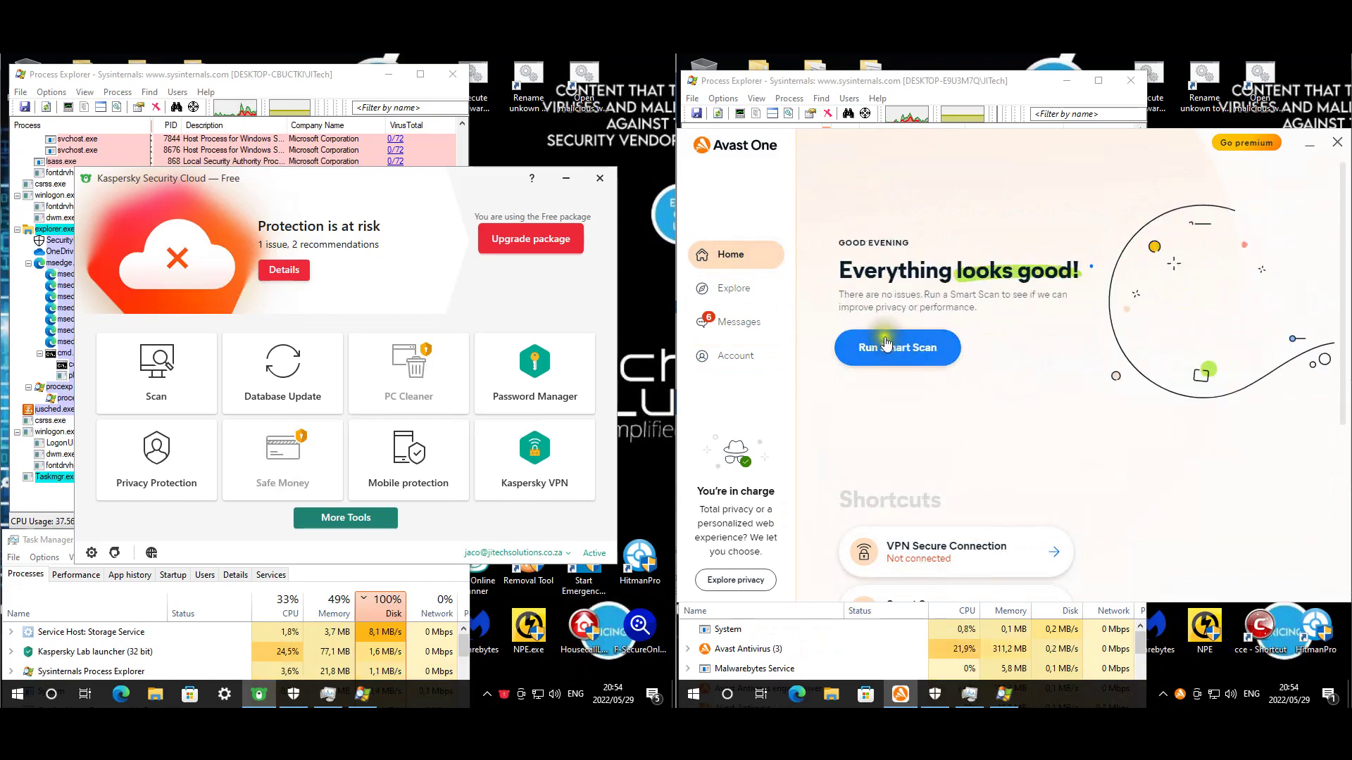
# Step: Launch the 'Open malicious websites.bat' shortcut
pyautogui.click(334, 75)
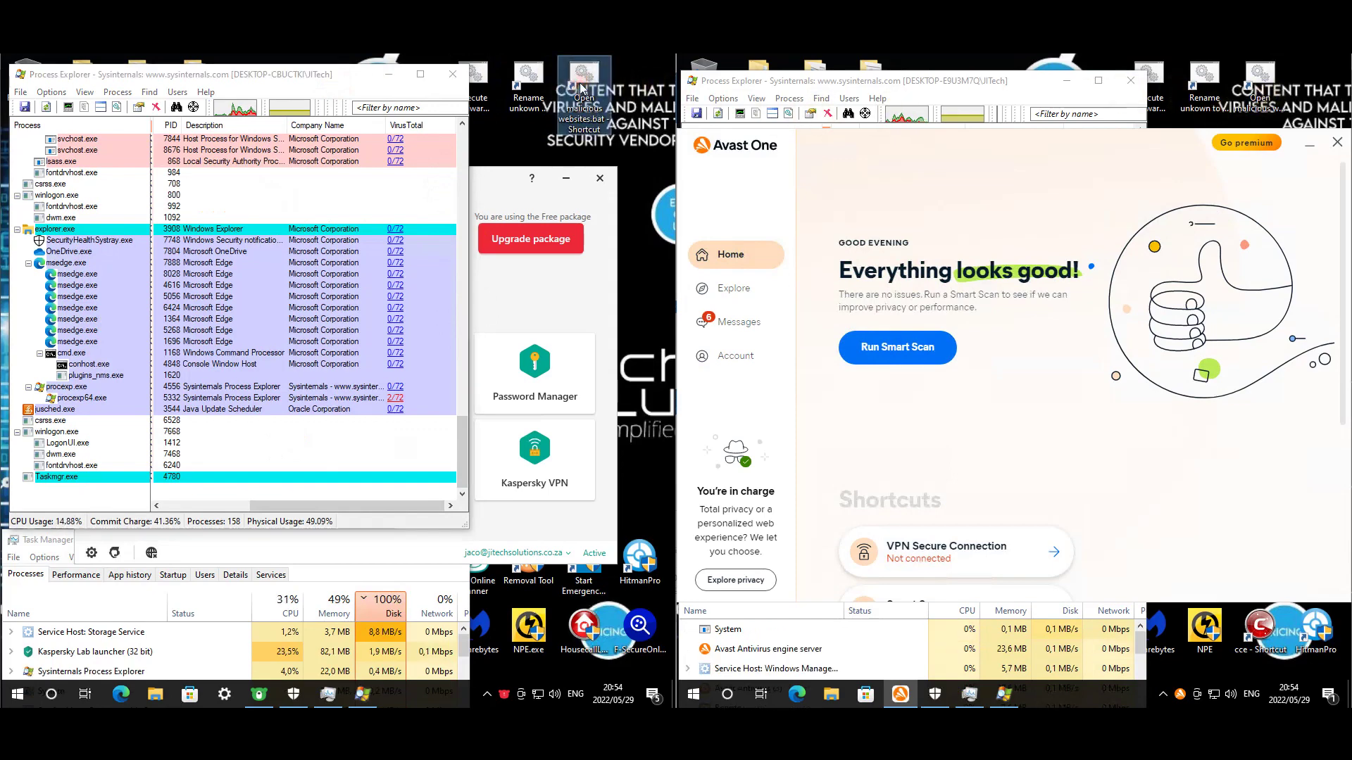
pyautogui.click(583, 74)
pyautogui.doubleClick(1270, 87)
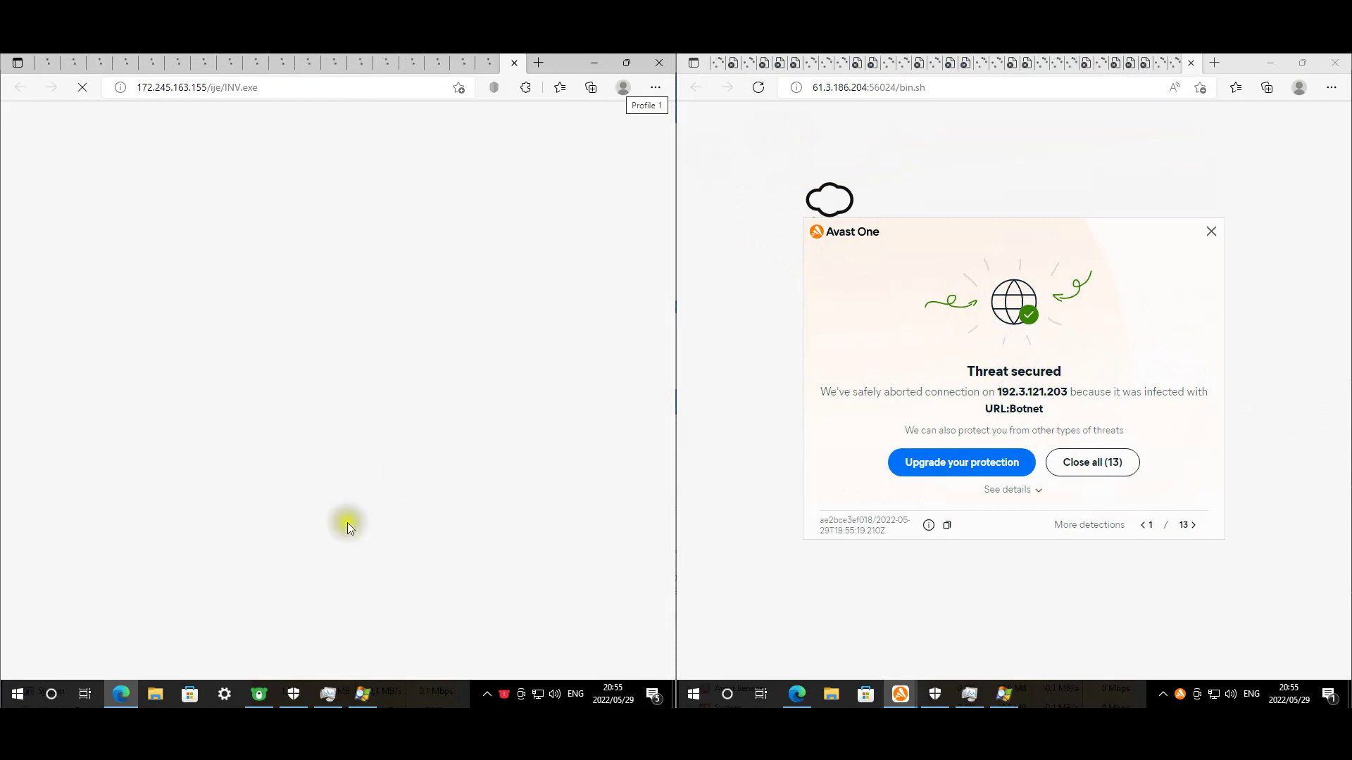
# Step: Check the Edge tabs to see the malicious sites blocked or unreachable
pyautogui.click(418, 468)
pyautogui.click(276, 157)
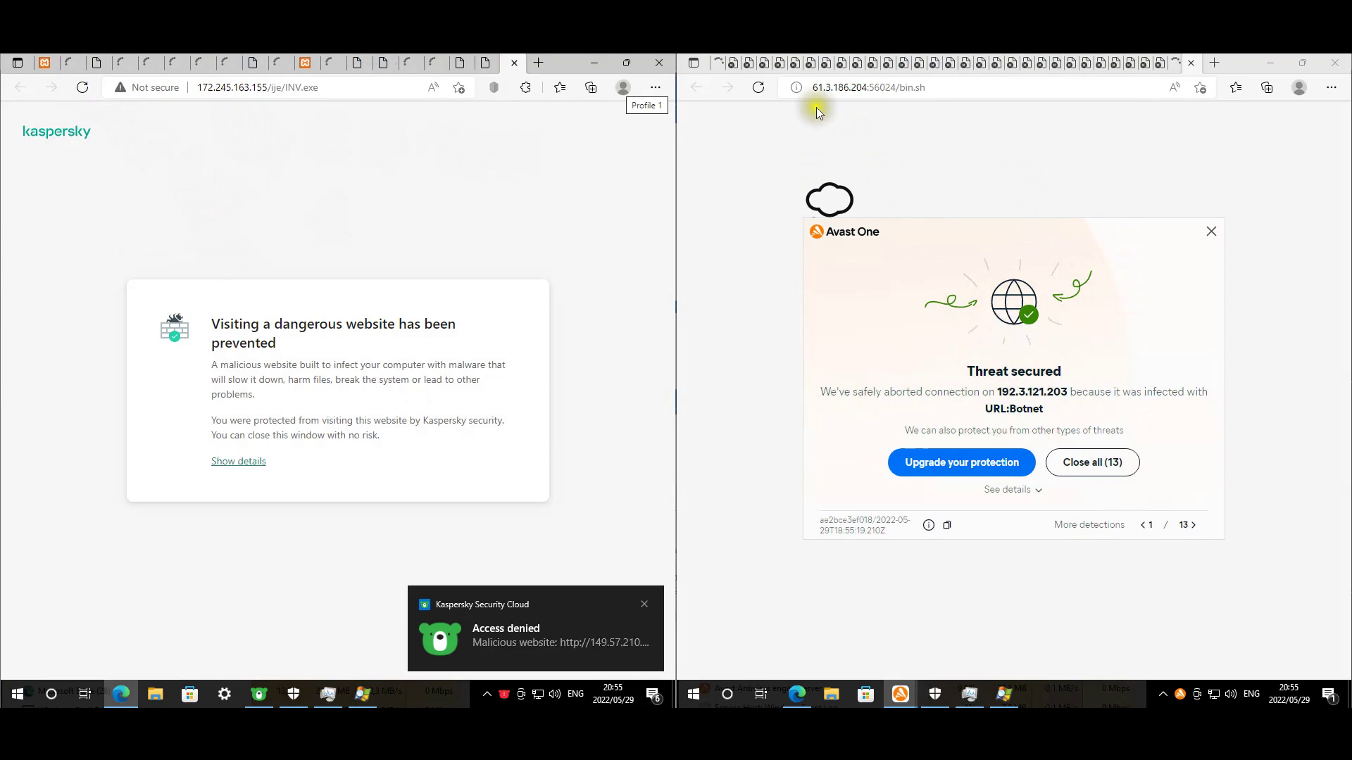
pyautogui.click(747, 70)
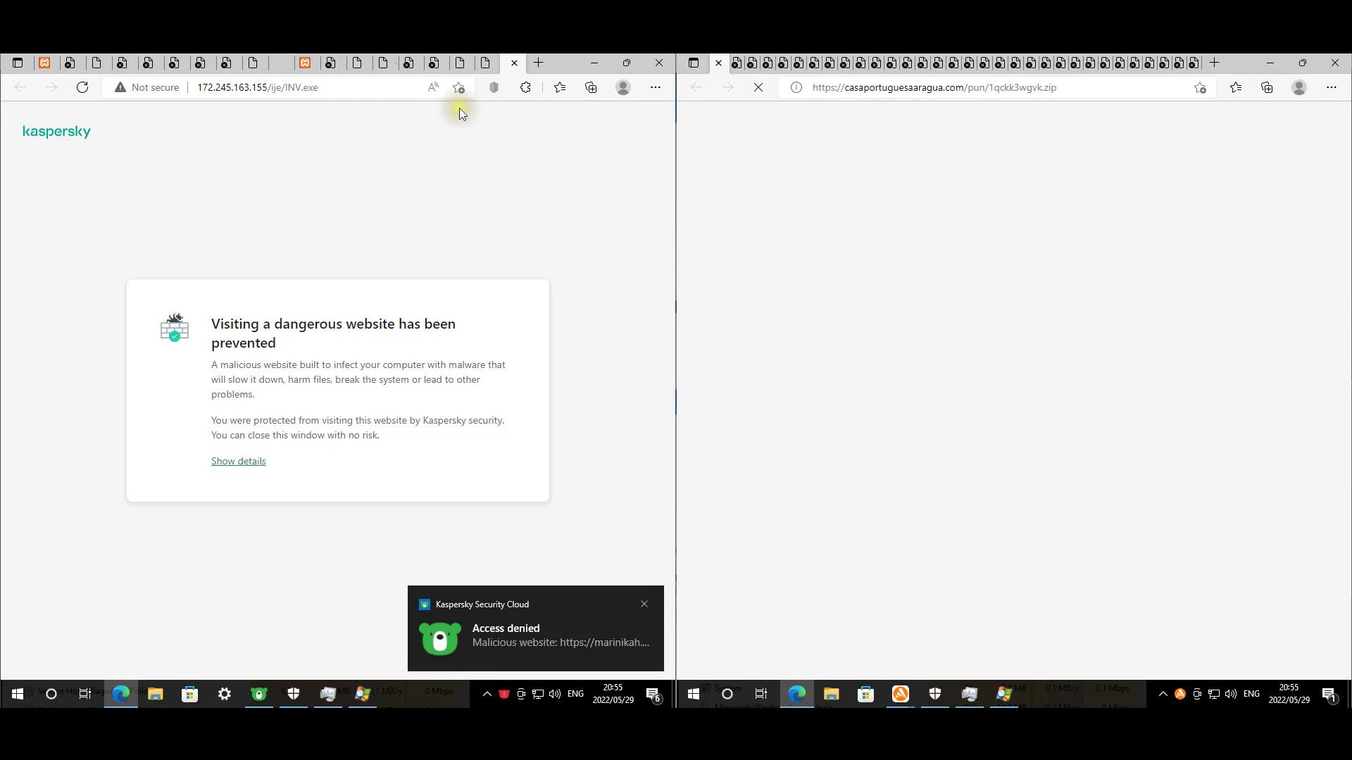
pyautogui.click(1159, 339)
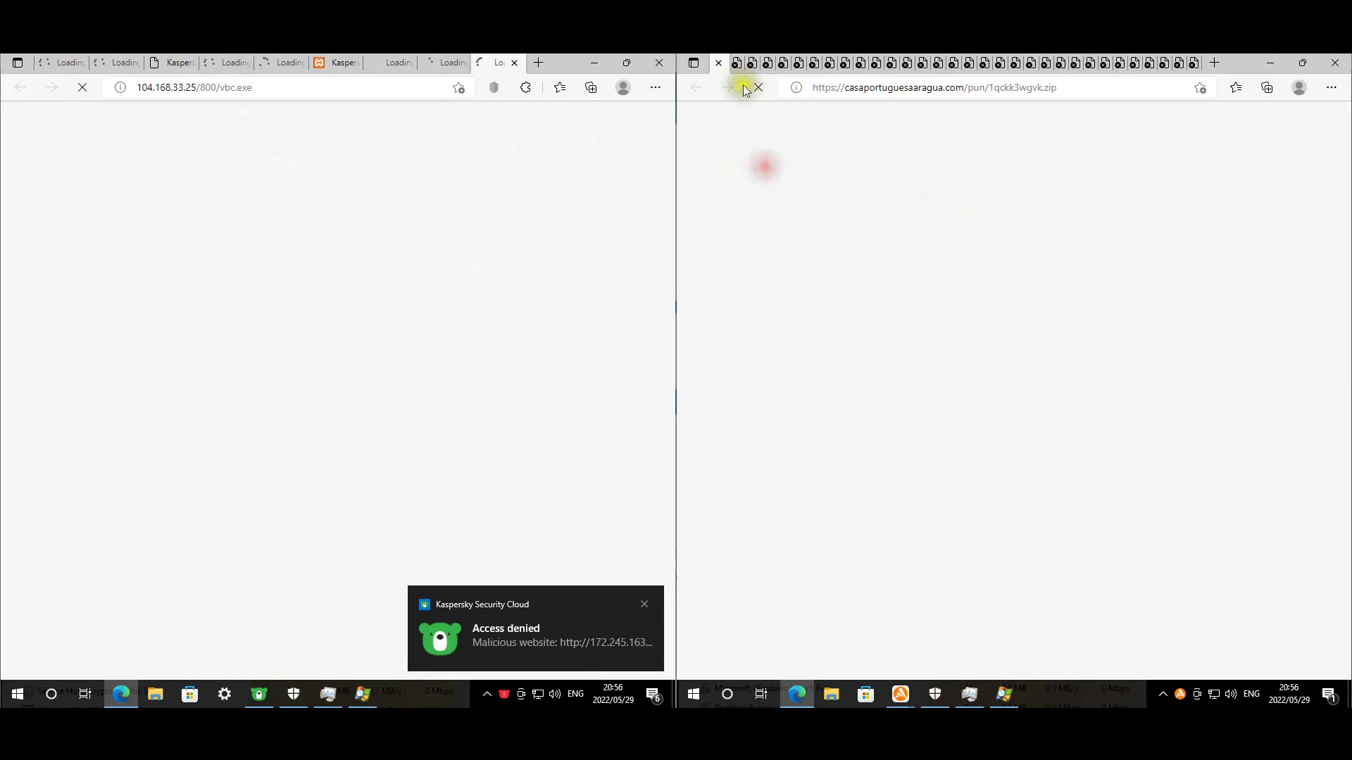
# Step: Close all 13 Avast threat alerts
pyautogui.moveTo(908, 690)
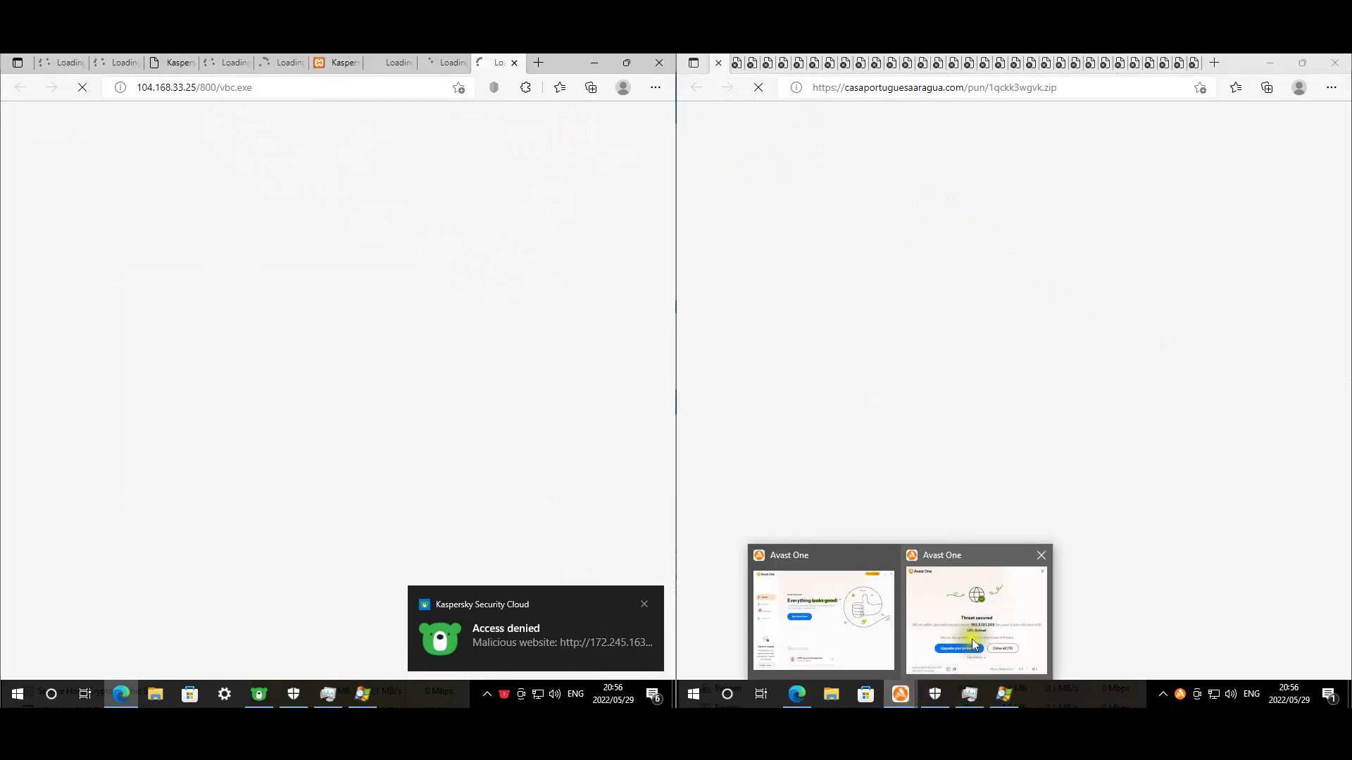
pyautogui.click(975, 620)
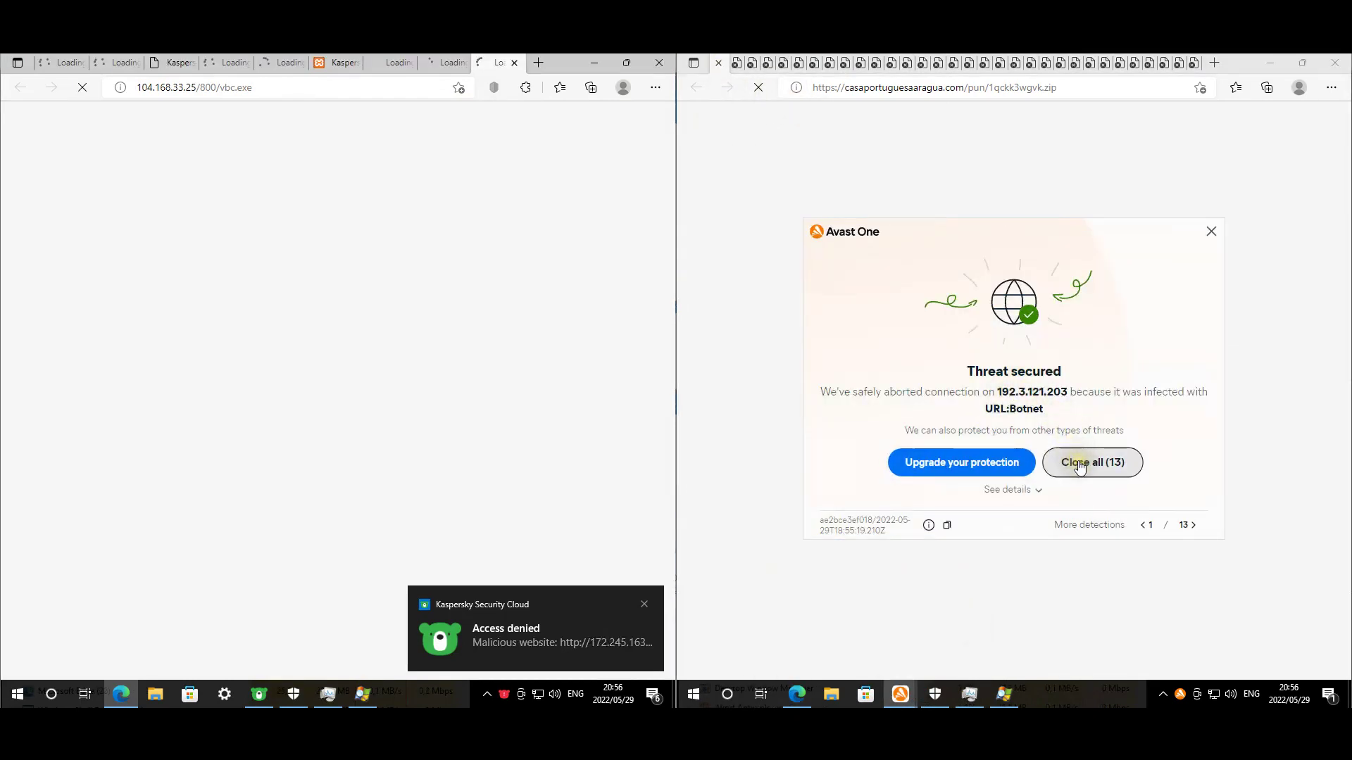
pyautogui.click(1077, 461)
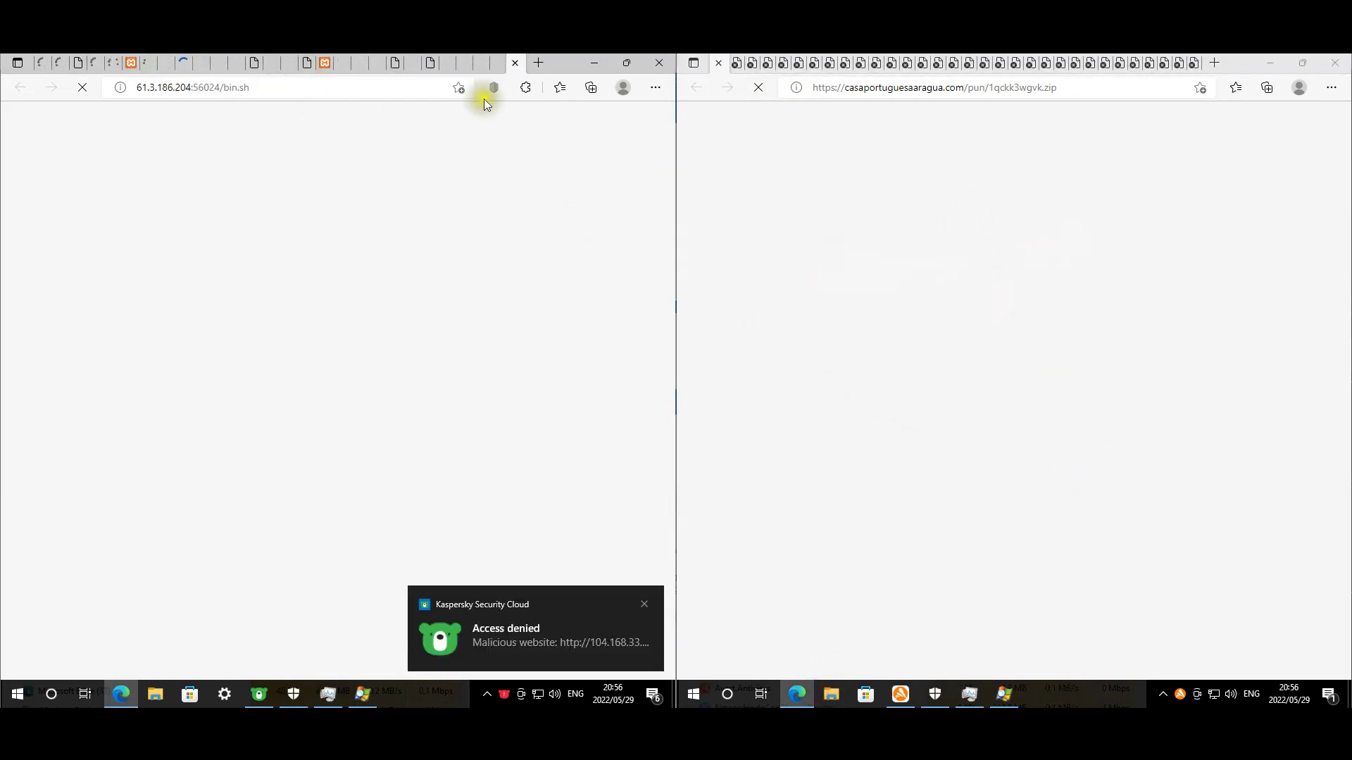
# Step: Open File Explorer and confirm the Downloads folder is empty
pyautogui.press('super+e')
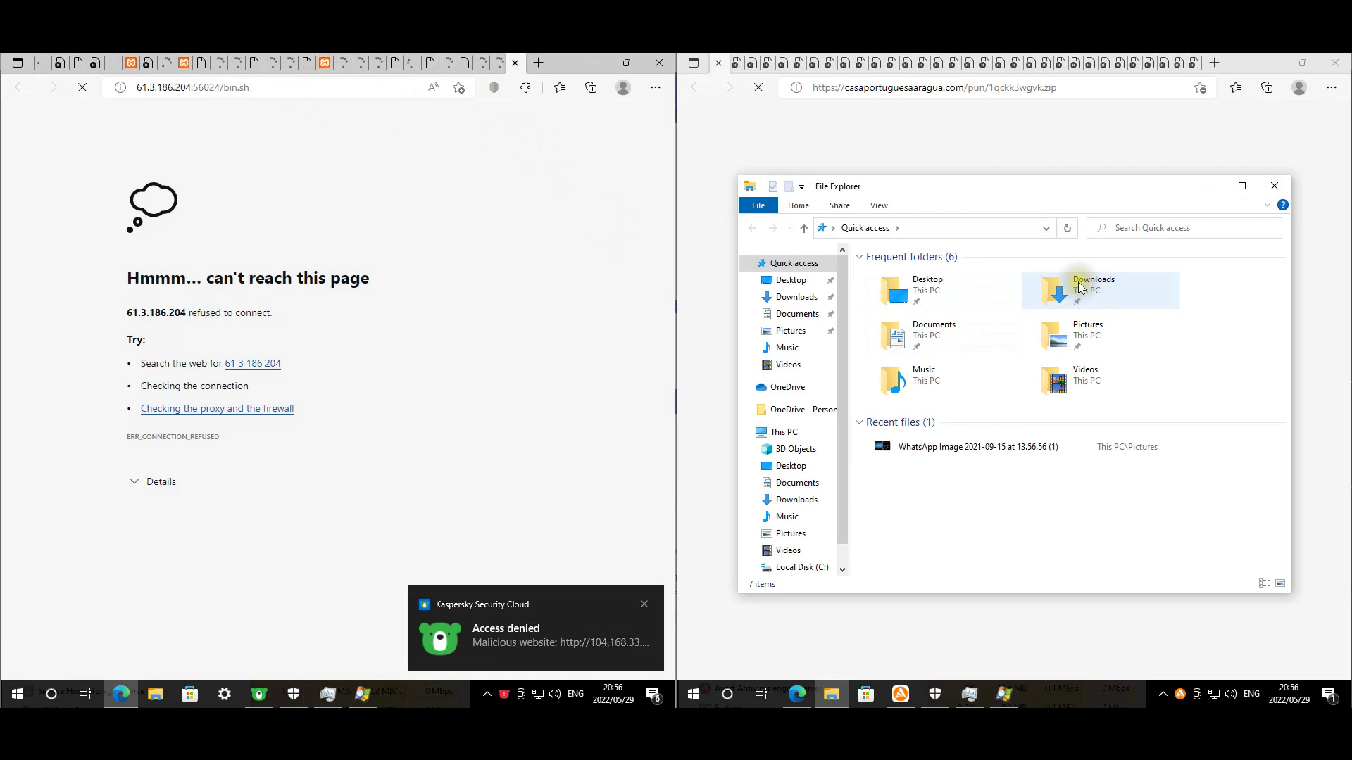
pyautogui.click(1082, 288)
pyautogui.click(1084, 289)
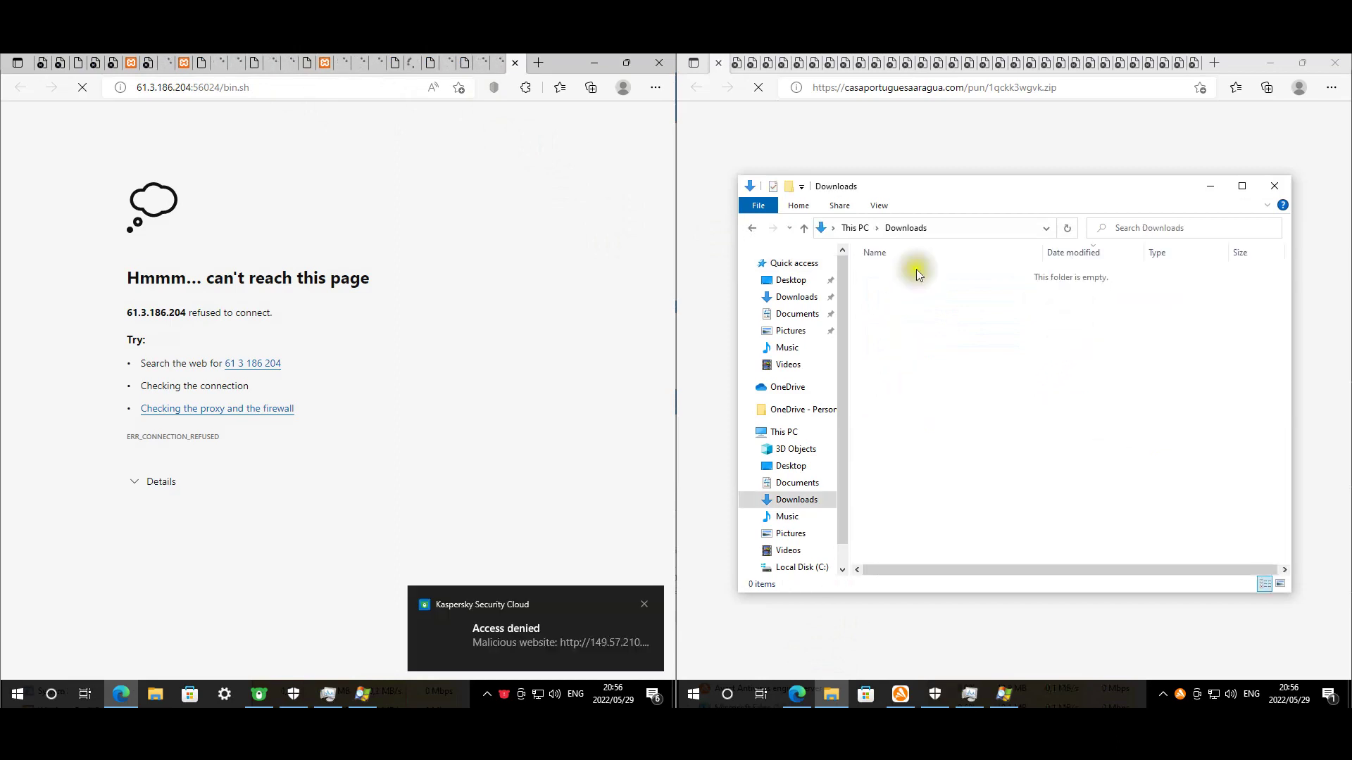
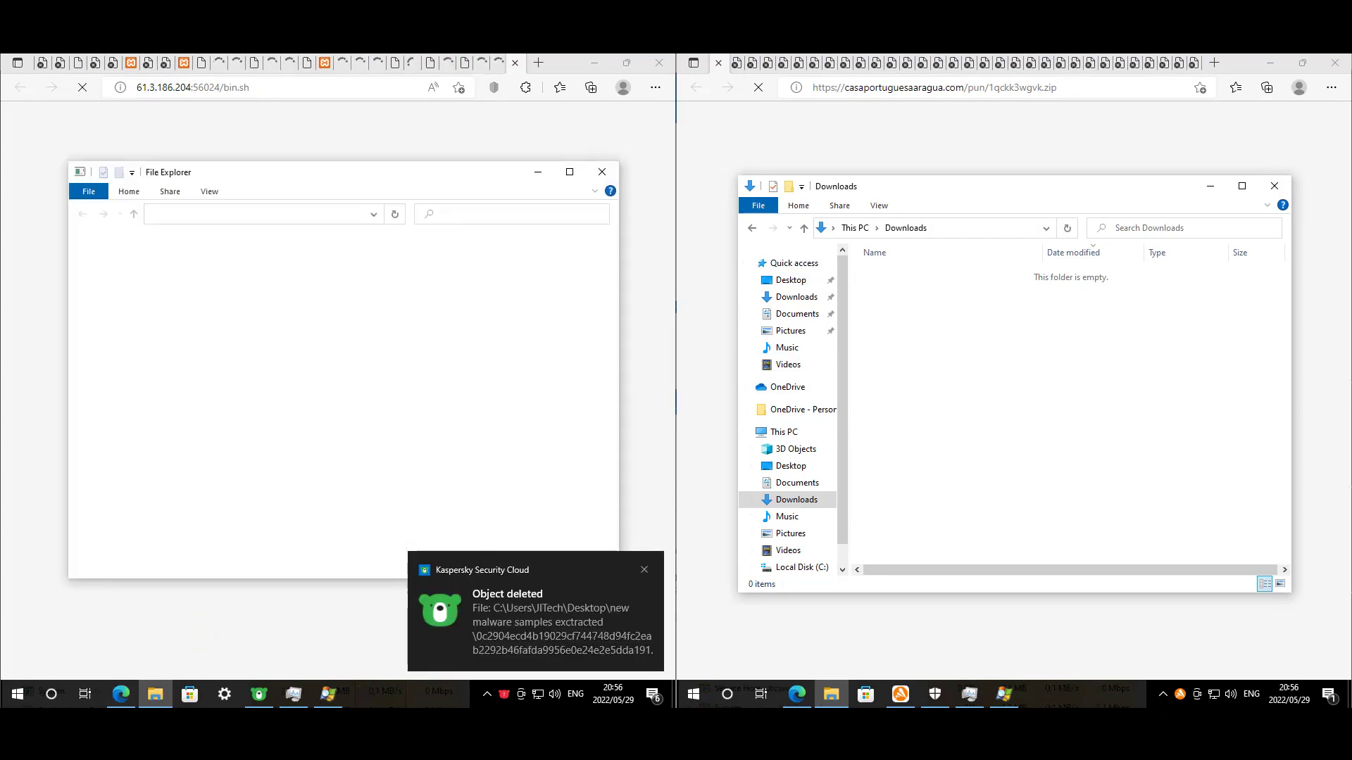
# Step: Check the left machine's Downloads folder and review the blocked sites' tabs, including 220.134.241.45
pyautogui.click(123, 282)
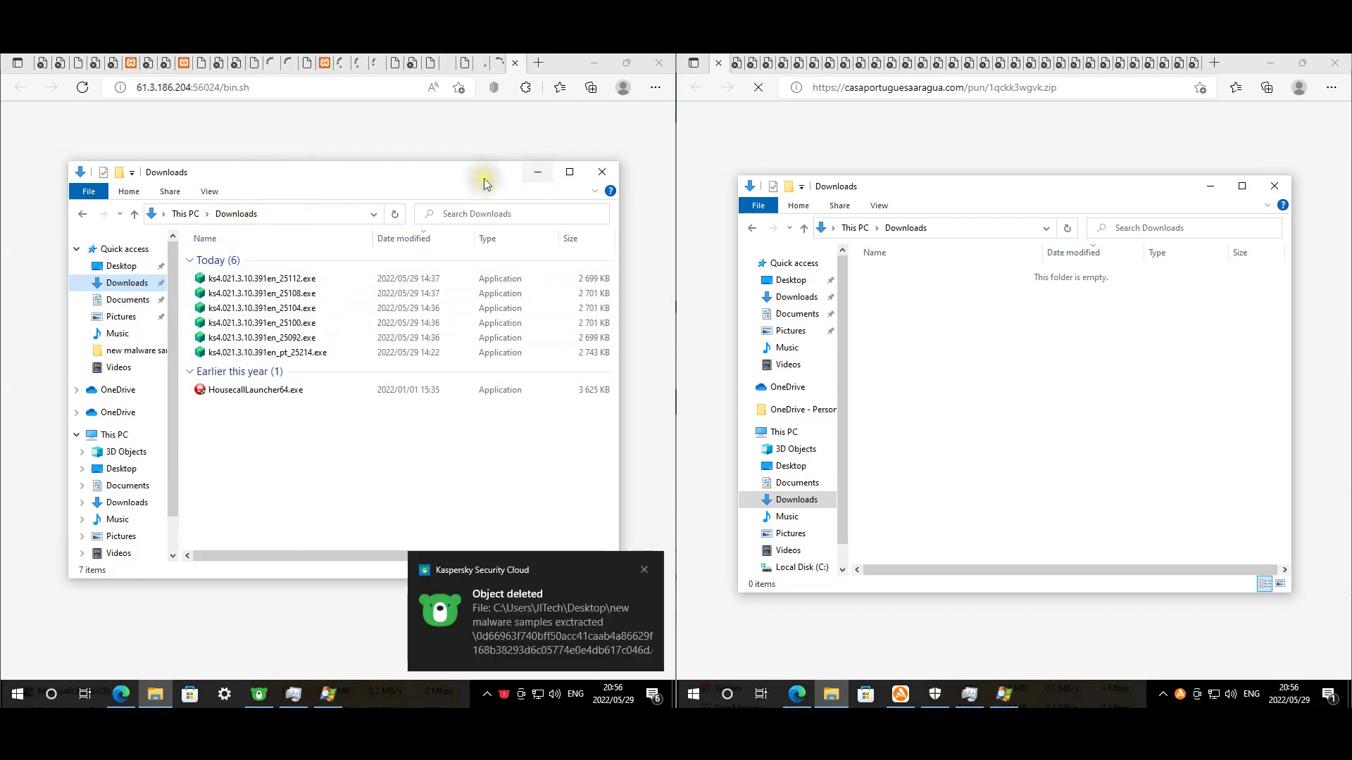
pyautogui.moveTo(484, 183); pyautogui.dragTo(476, 212)
pyautogui.click(80, 104)
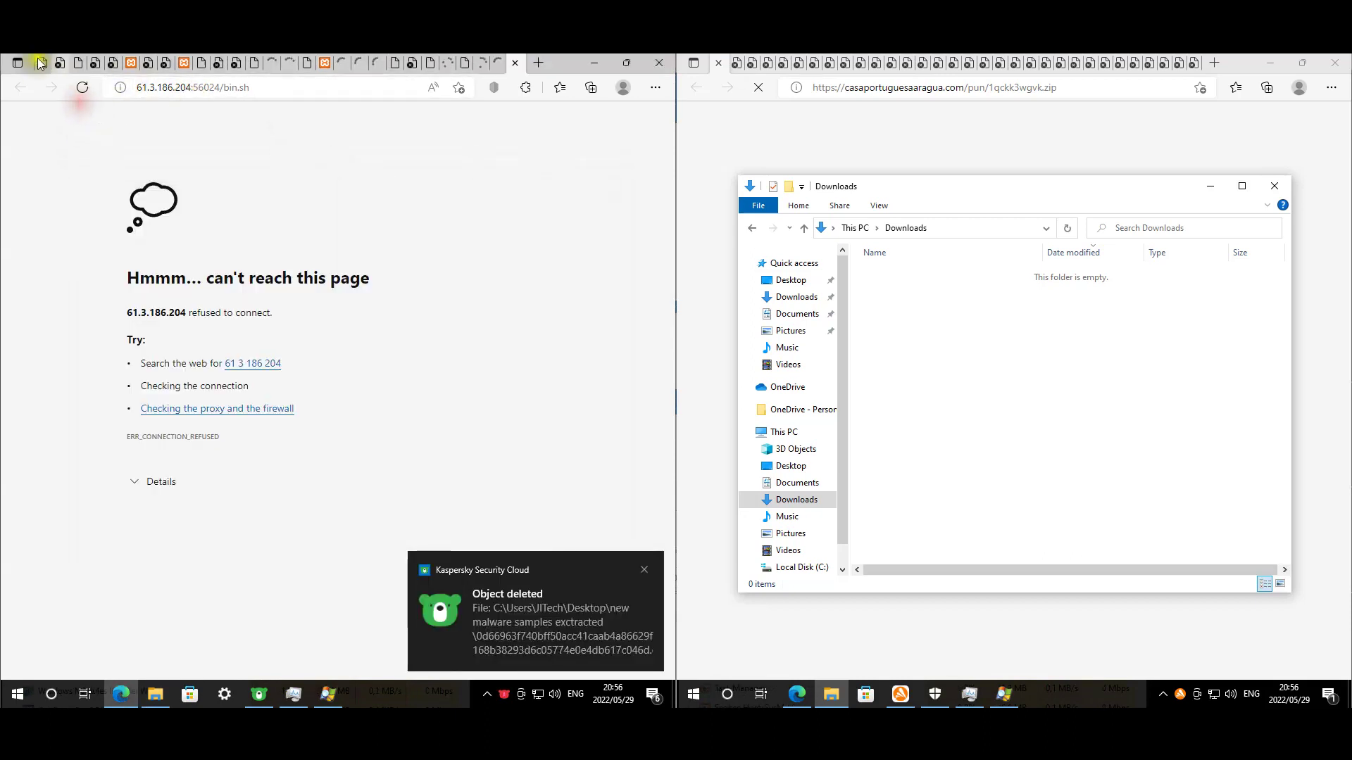
pyautogui.click(40, 63)
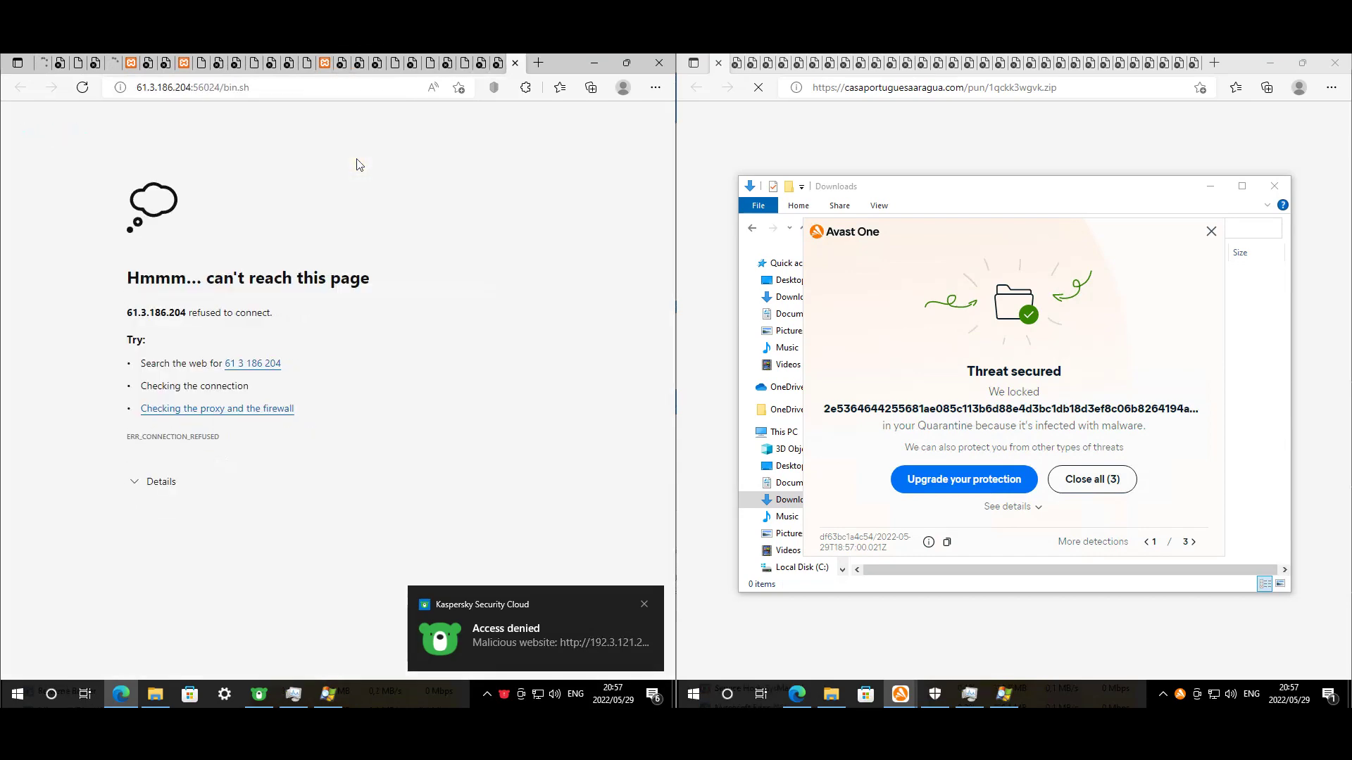
pyautogui.click(116, 65)
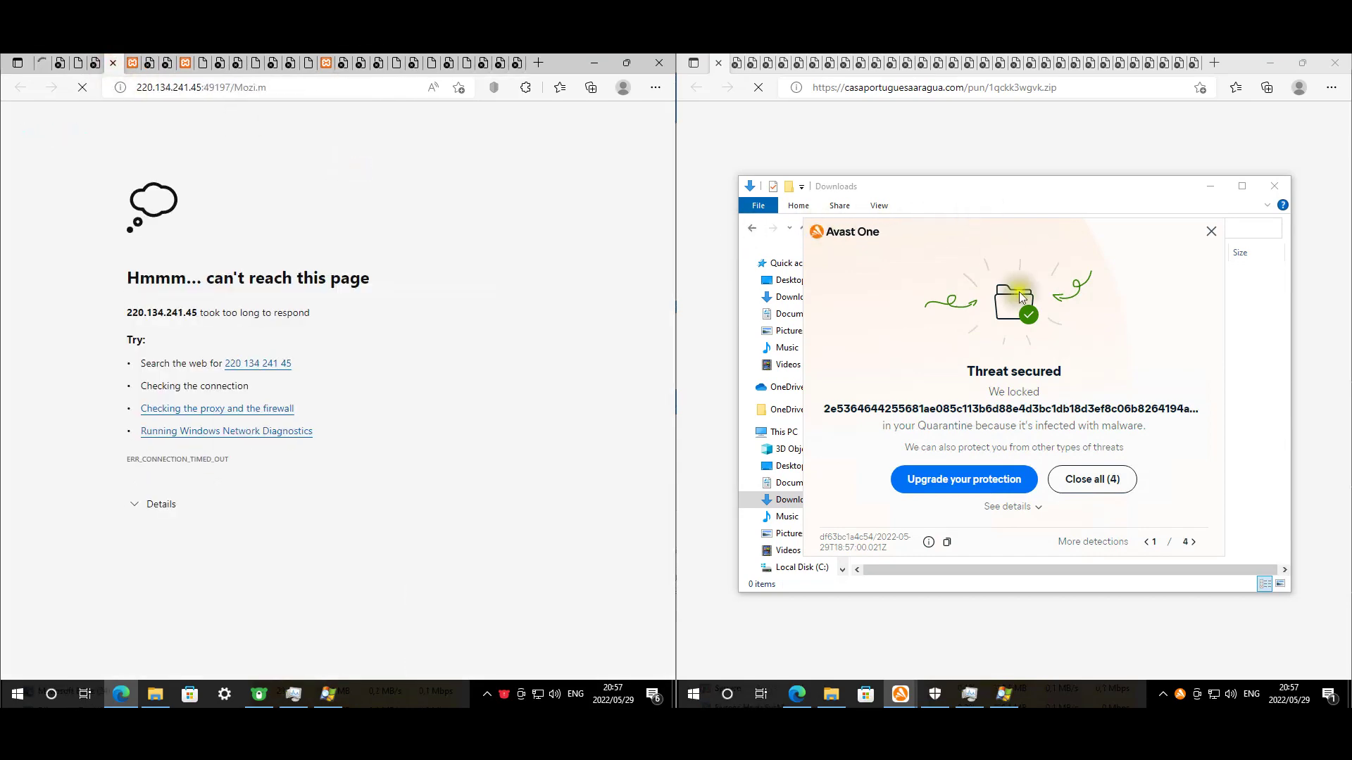
# Step: Dismiss all Avast threat alerts and close the right machine's browser and Downloads folder
pyautogui.click(1119, 481)
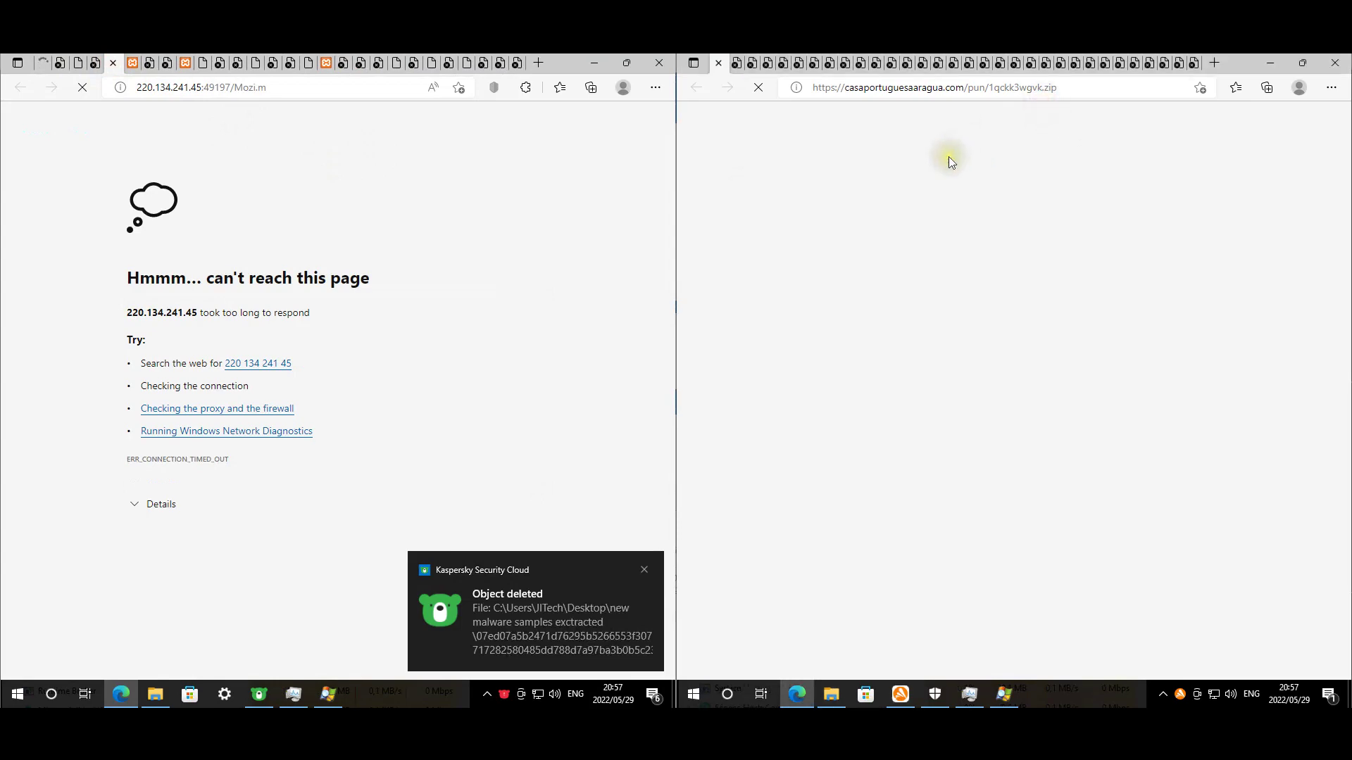
pyautogui.click(1120, 356)
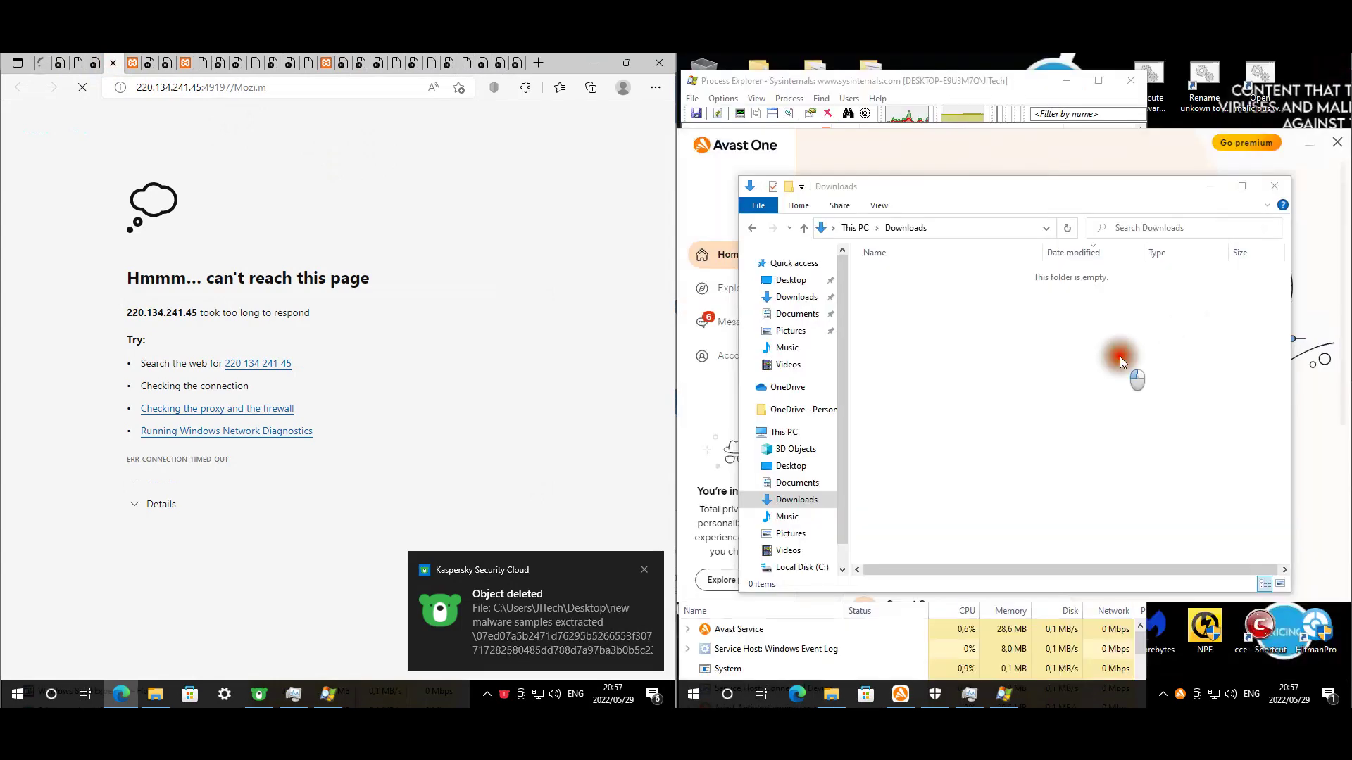
pyautogui.click(40, 64)
pyautogui.click(433, 255)
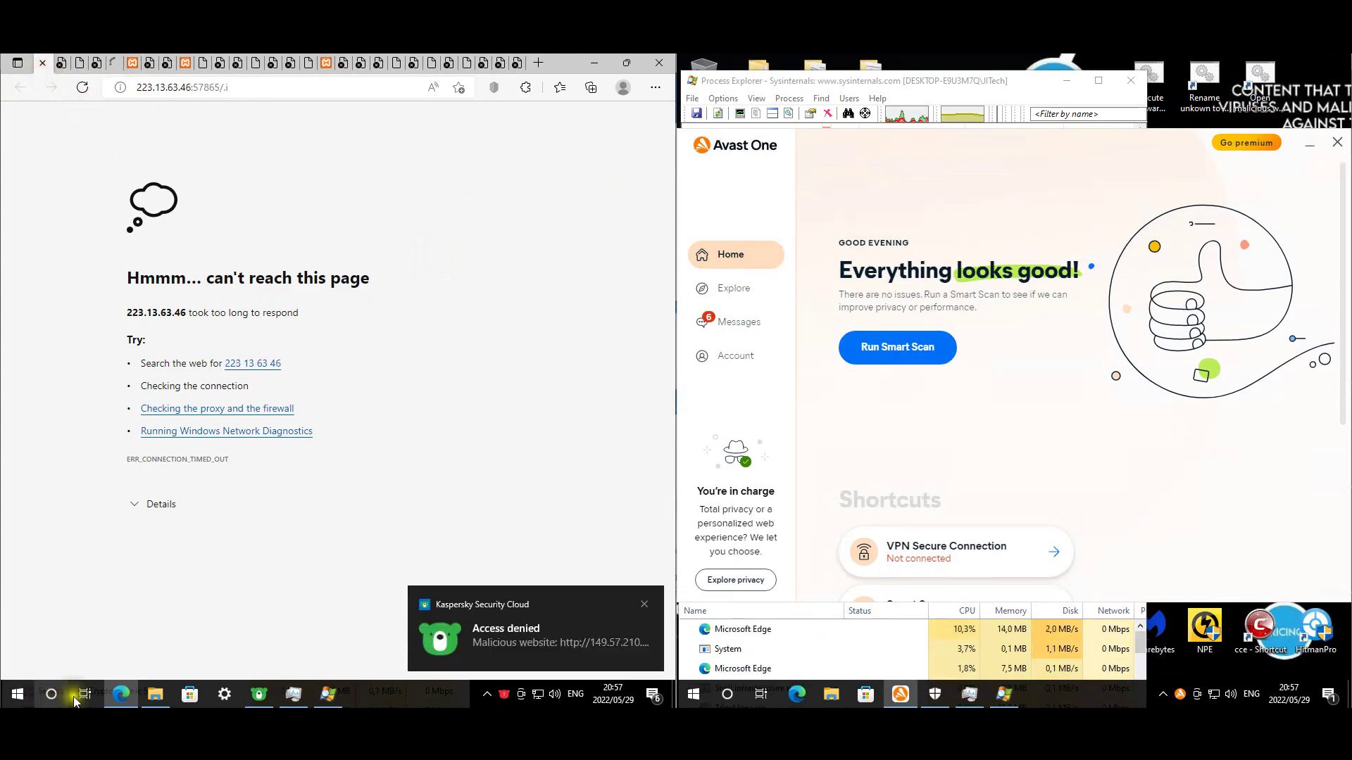
# Step: Recheck the left machine's Downloads folder, then close it and the browser
pyautogui.click(155, 695)
pyautogui.click(226, 244)
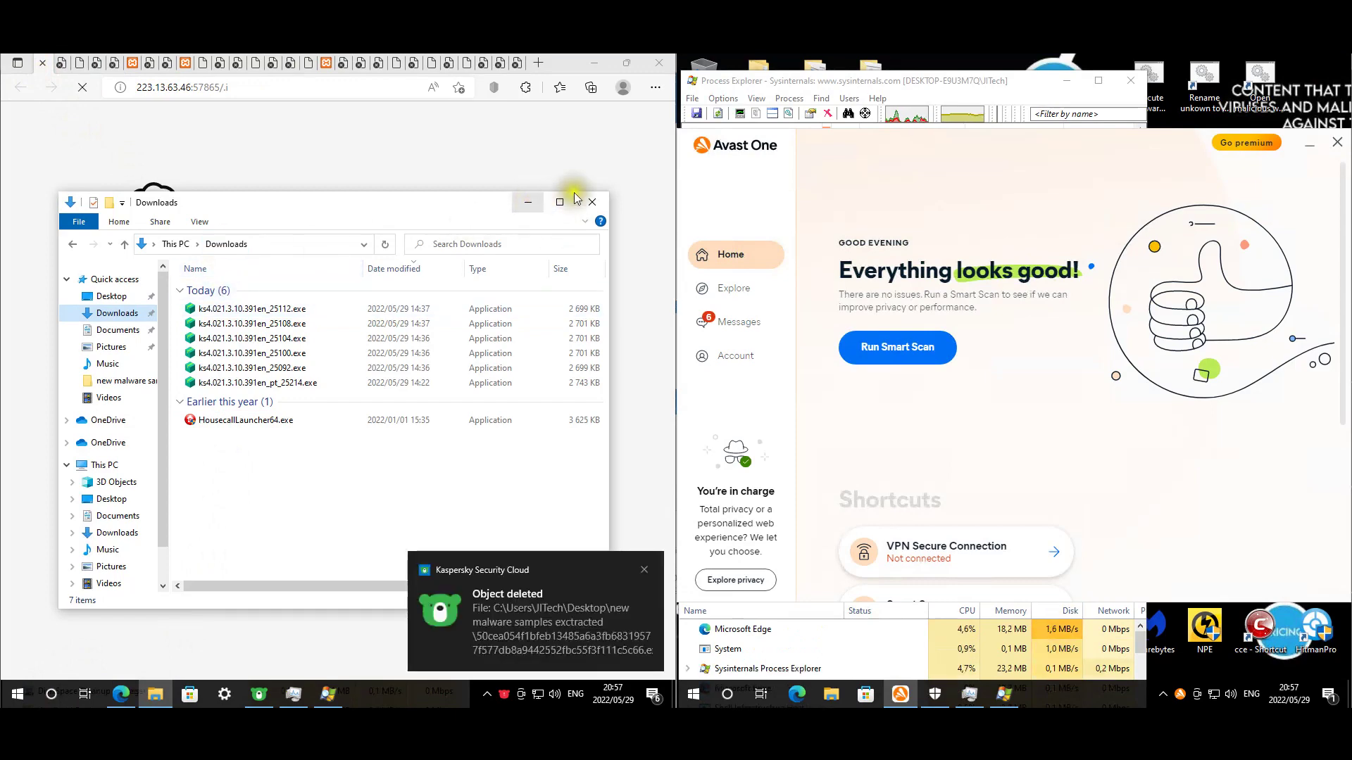
pyautogui.click(590, 203)
pyautogui.click(659, 63)
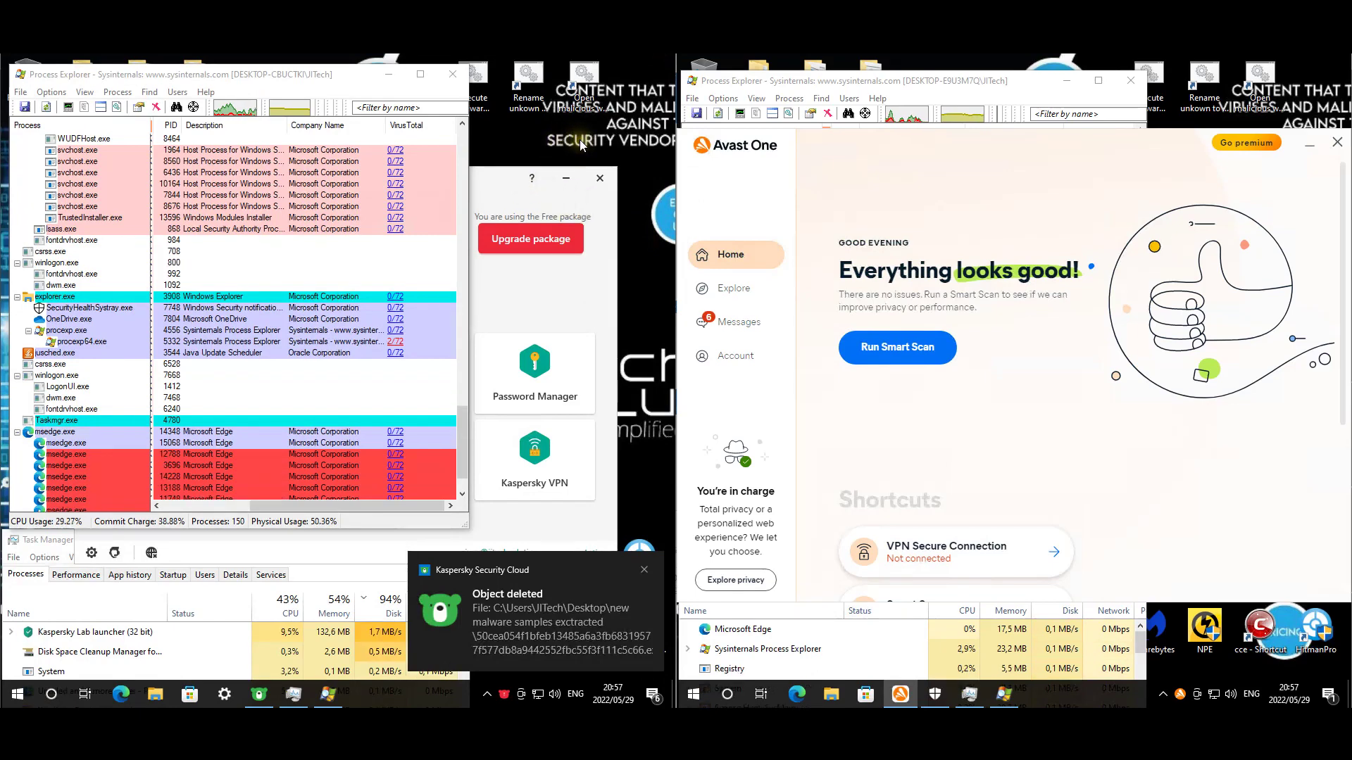
# Step: Launch the malicious-websites and Execute malware shortcuts, open the .jar with Java, and dismiss the cannot-find error
pyautogui.doubleClick(583, 106)
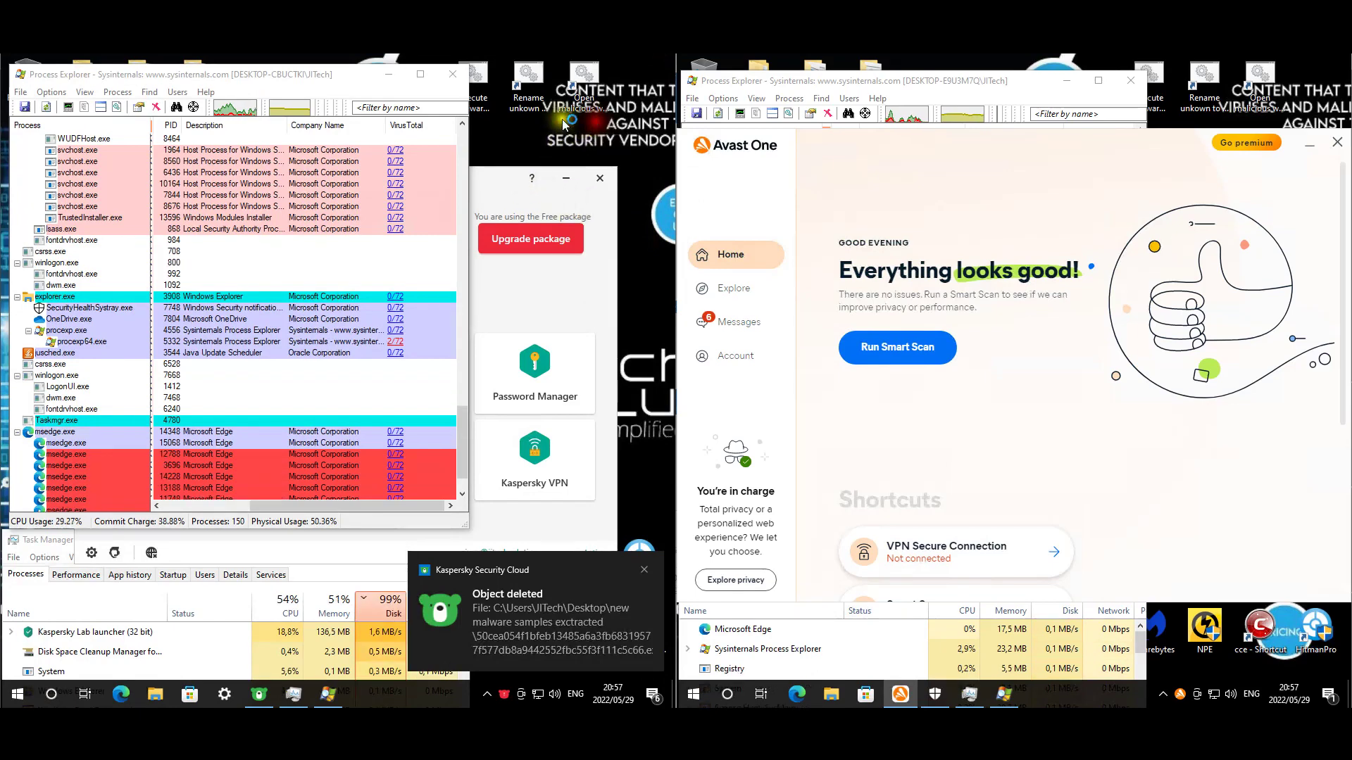
pyautogui.doubleClick(483, 100)
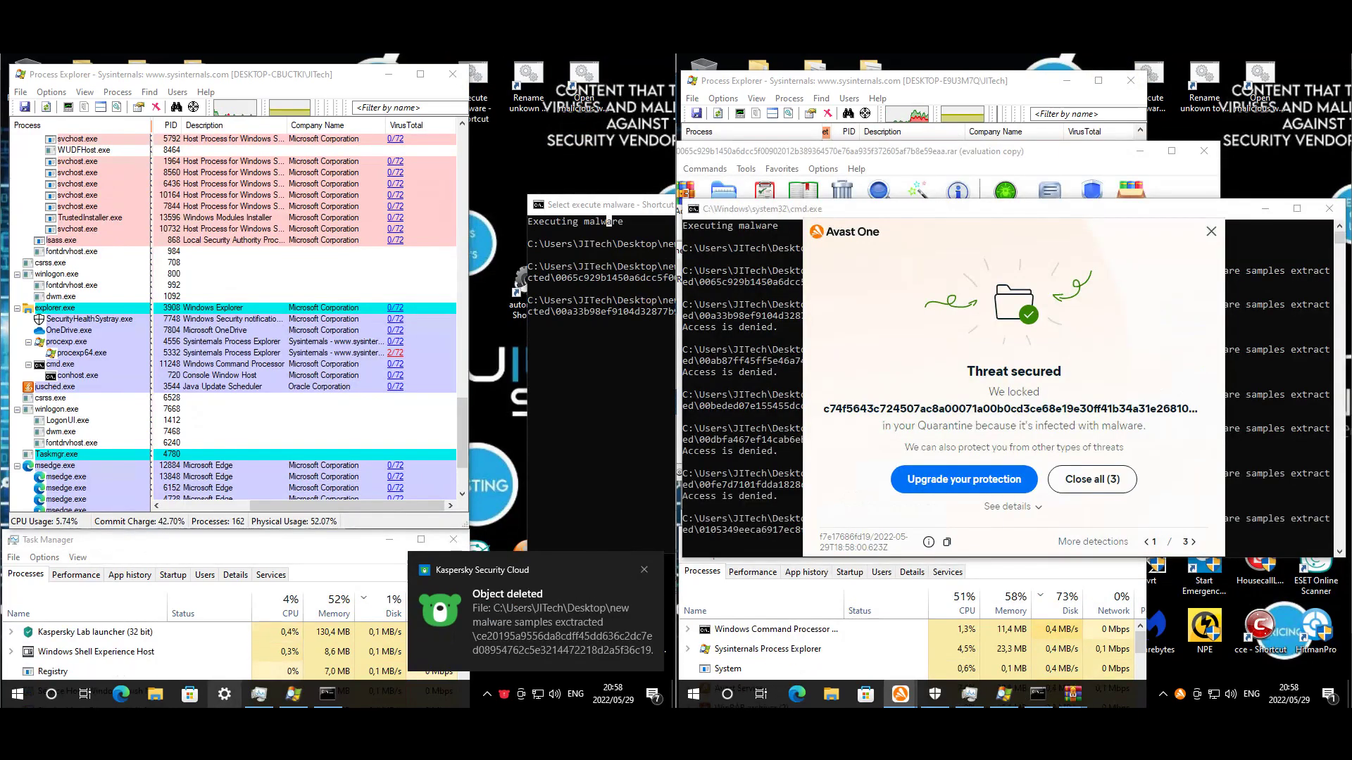
pyautogui.click(1002, 498)
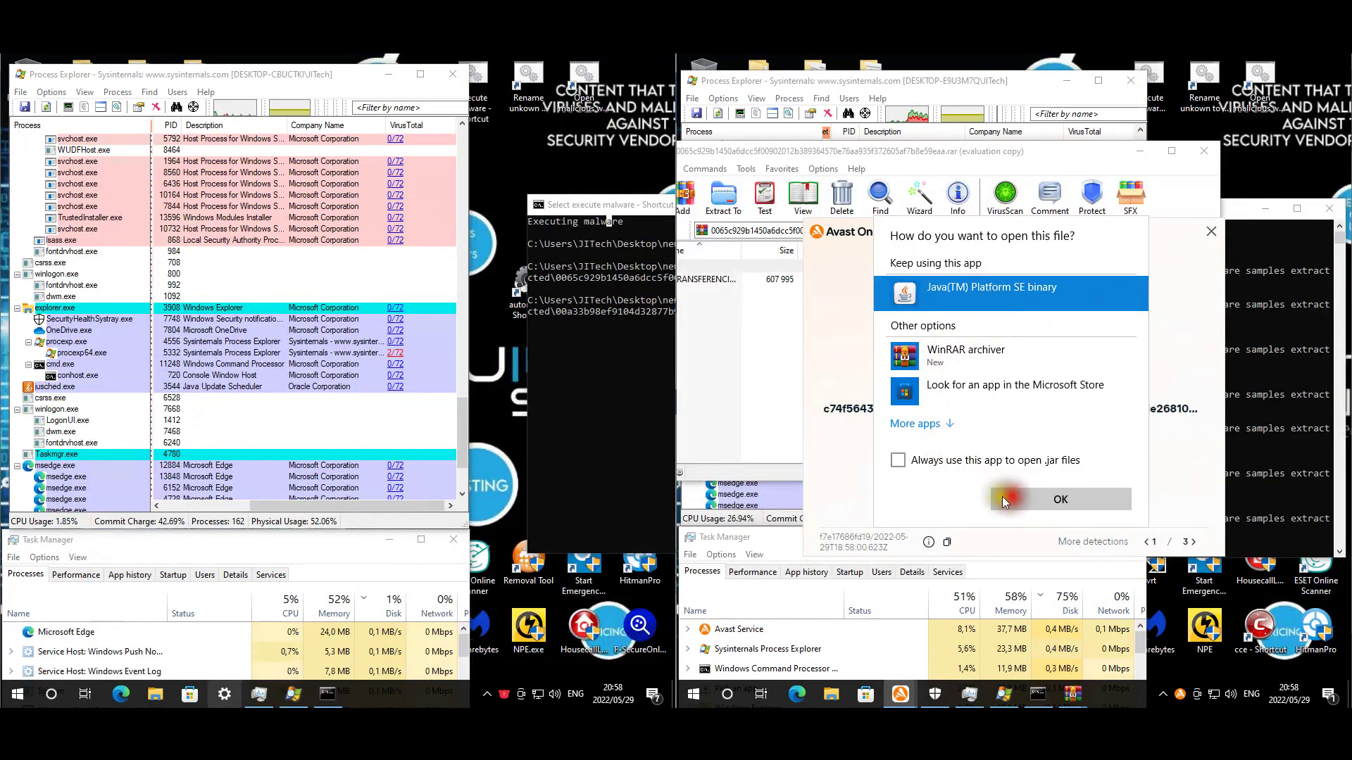
pyautogui.click(824, 315)
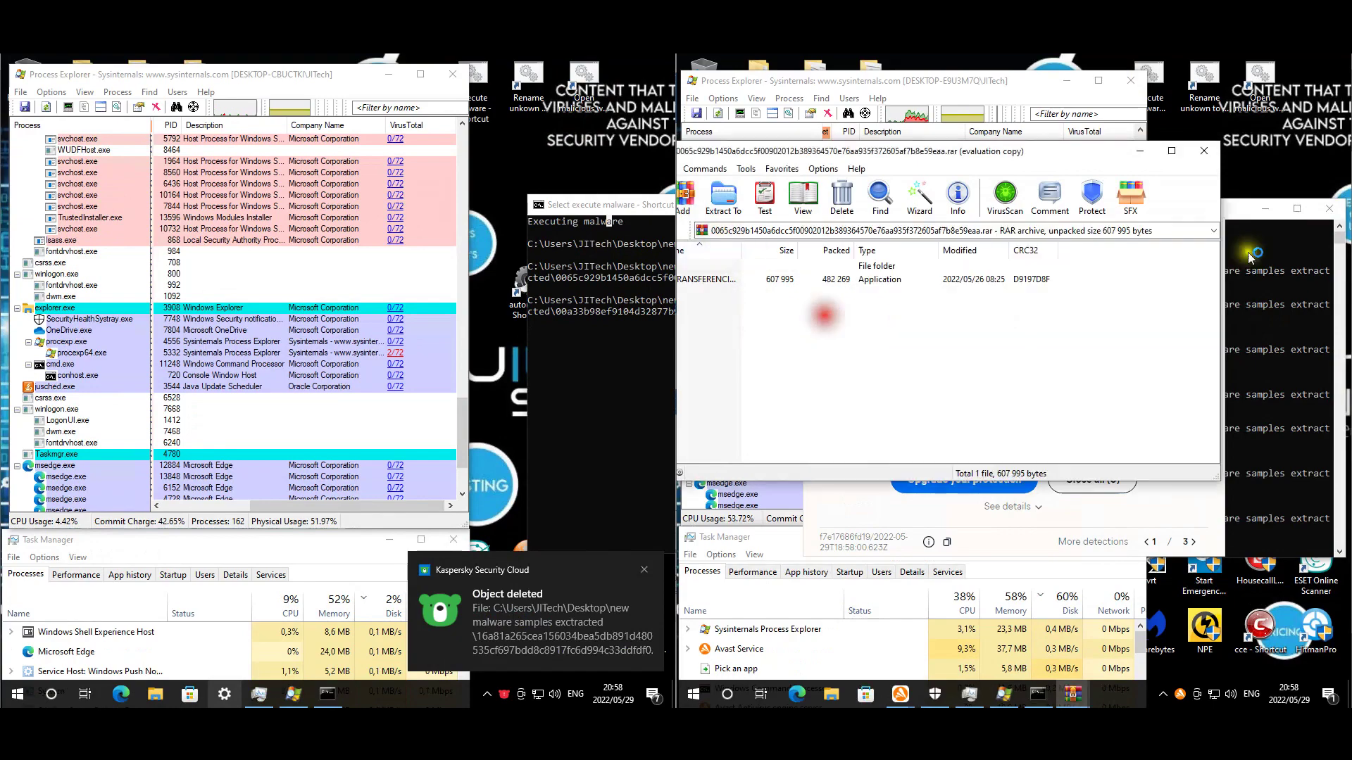
pyautogui.click(1239, 211)
pyautogui.click(1165, 380)
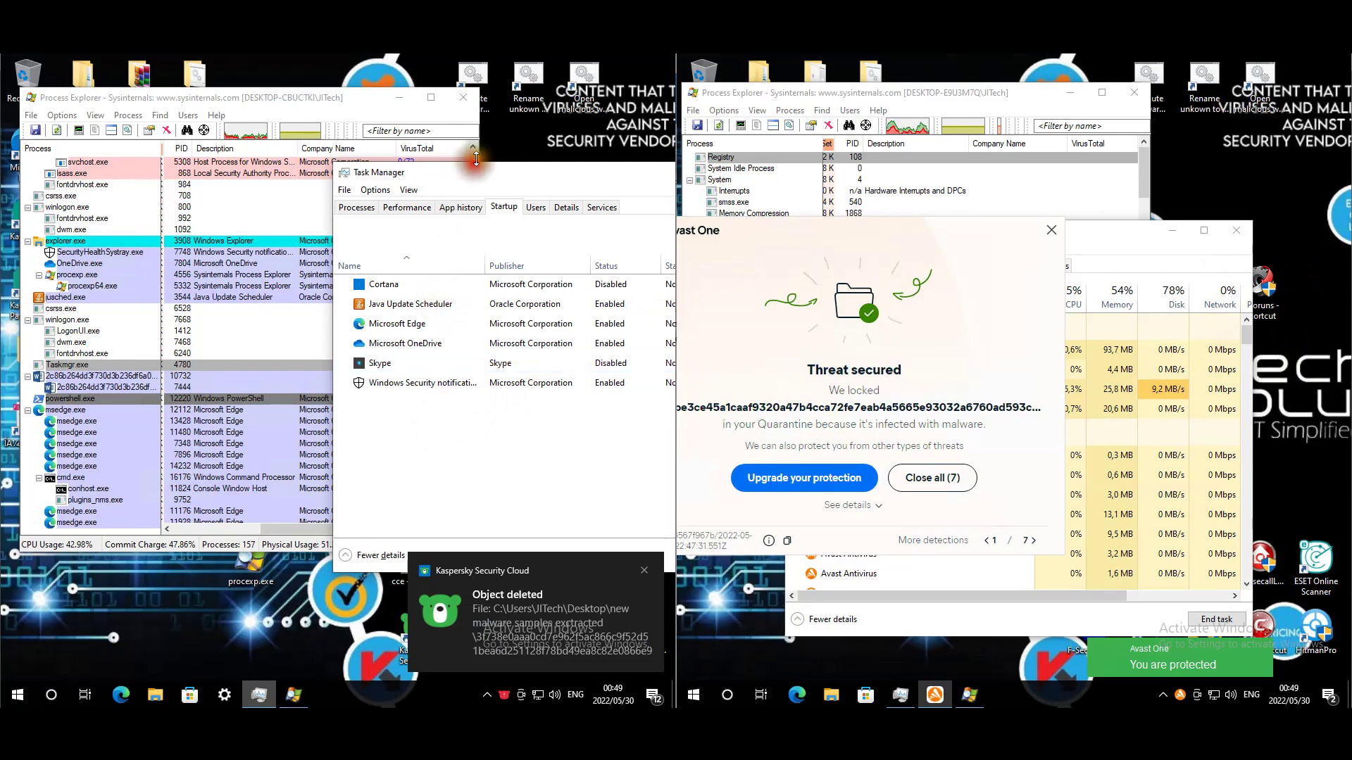
# Step: On the left machine, review Task Manager's startup impact and Process Explorer's tree, then close both
pyautogui.moveTo(430, 175); pyautogui.dragTo(323, 165)
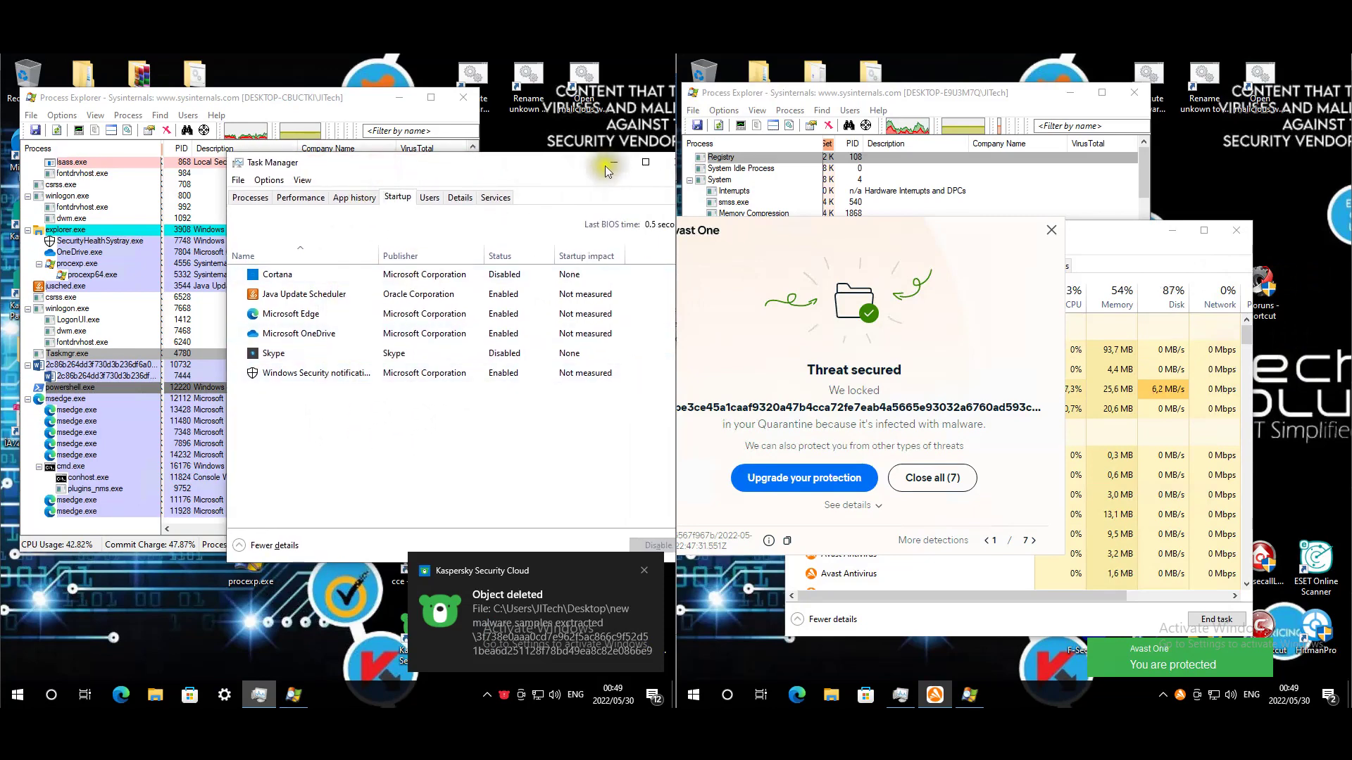
pyautogui.moveTo(614, 176); pyautogui.dragTo(526, 166)
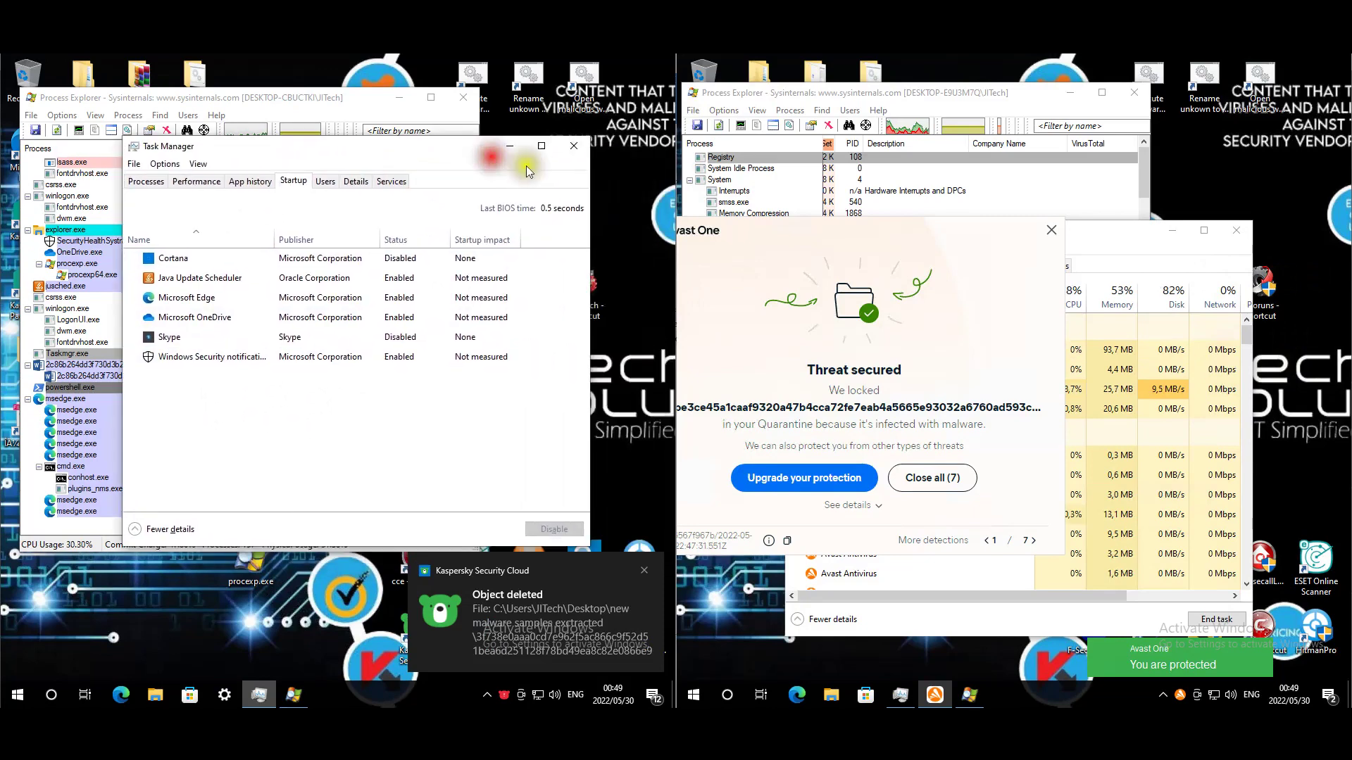
pyautogui.click(576, 143)
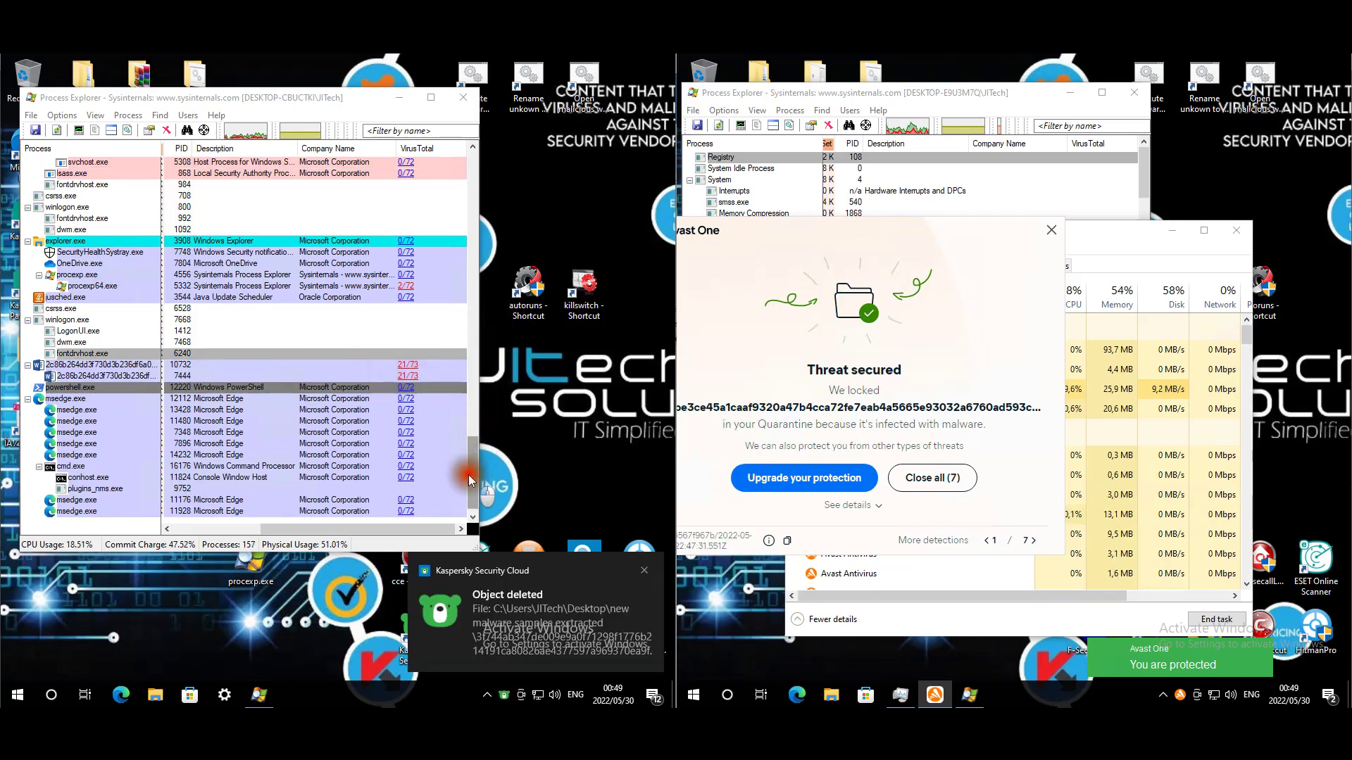
pyautogui.moveTo(468, 475); pyautogui.dragTo(468, 346)
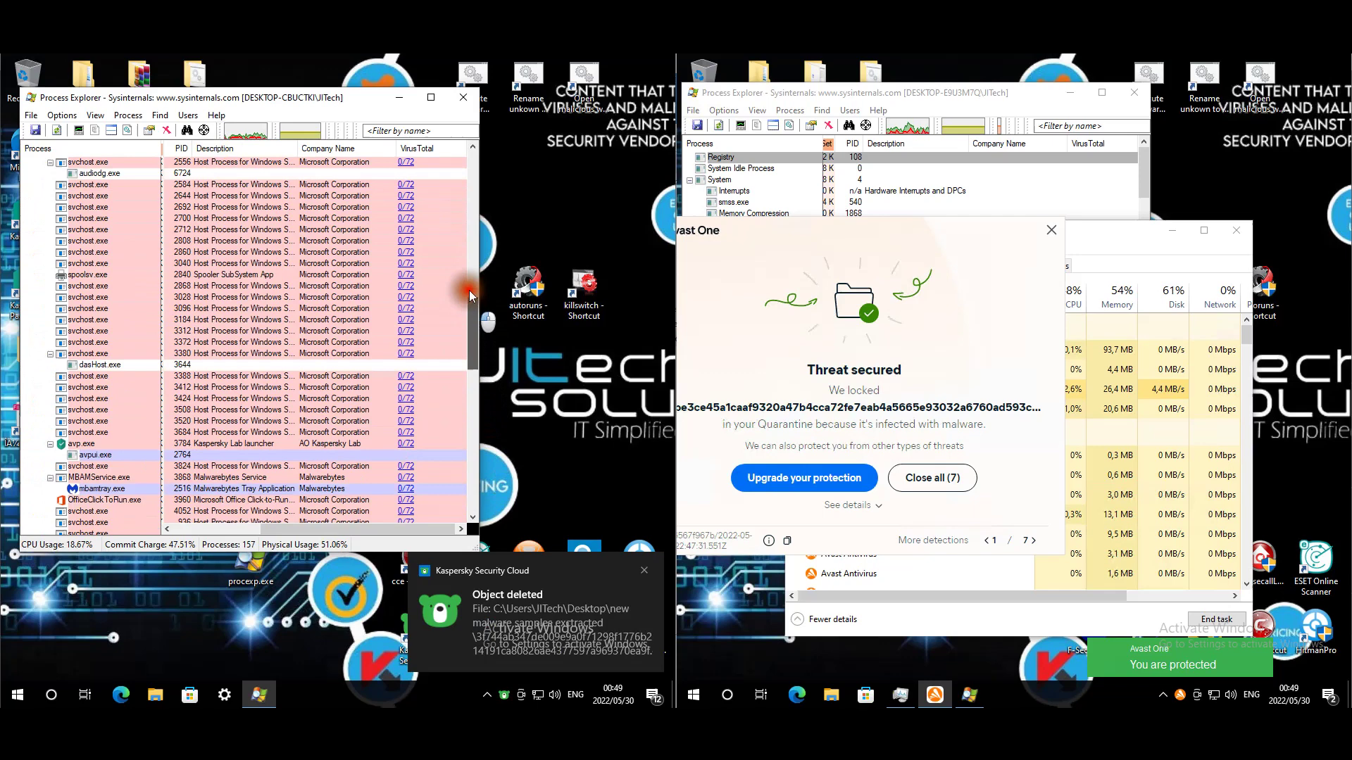
pyautogui.moveTo(471, 295); pyautogui.dragTo(474, 169)
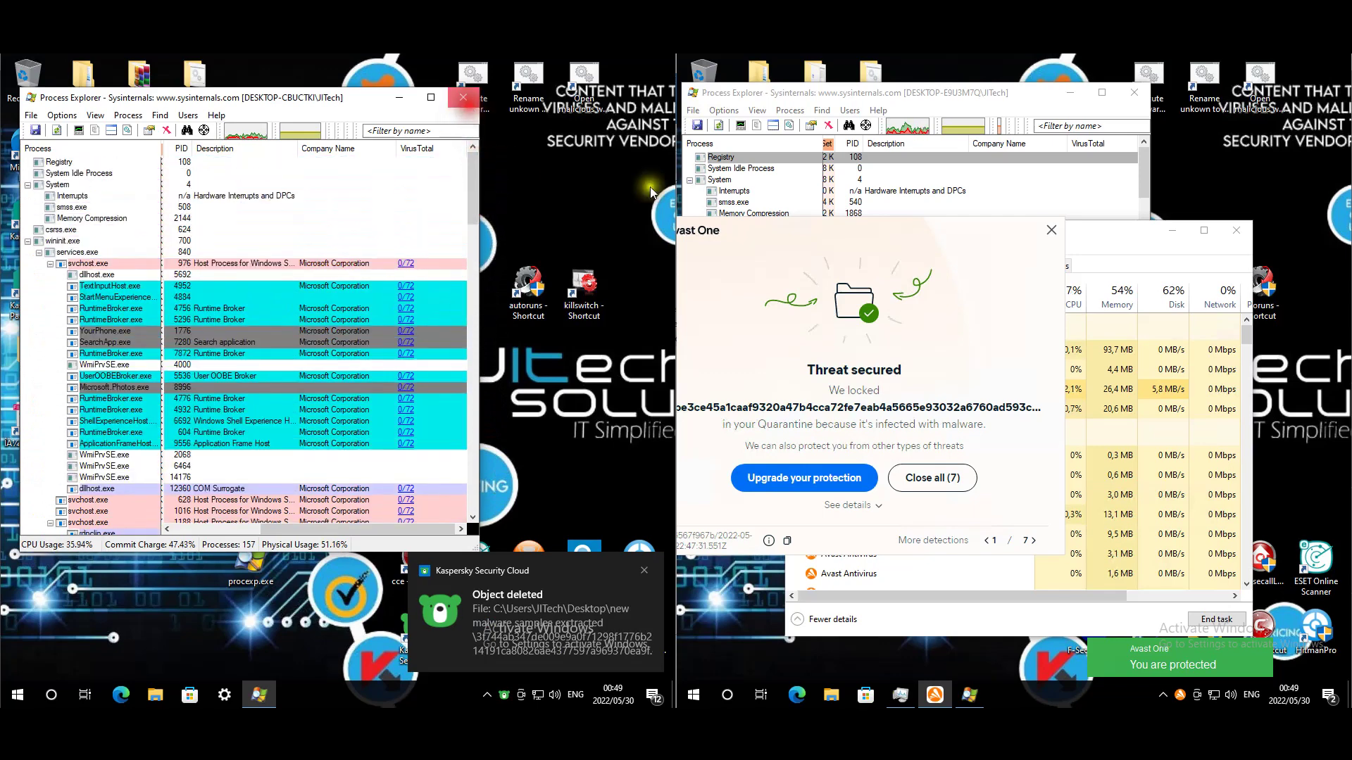
pyautogui.click(949, 476)
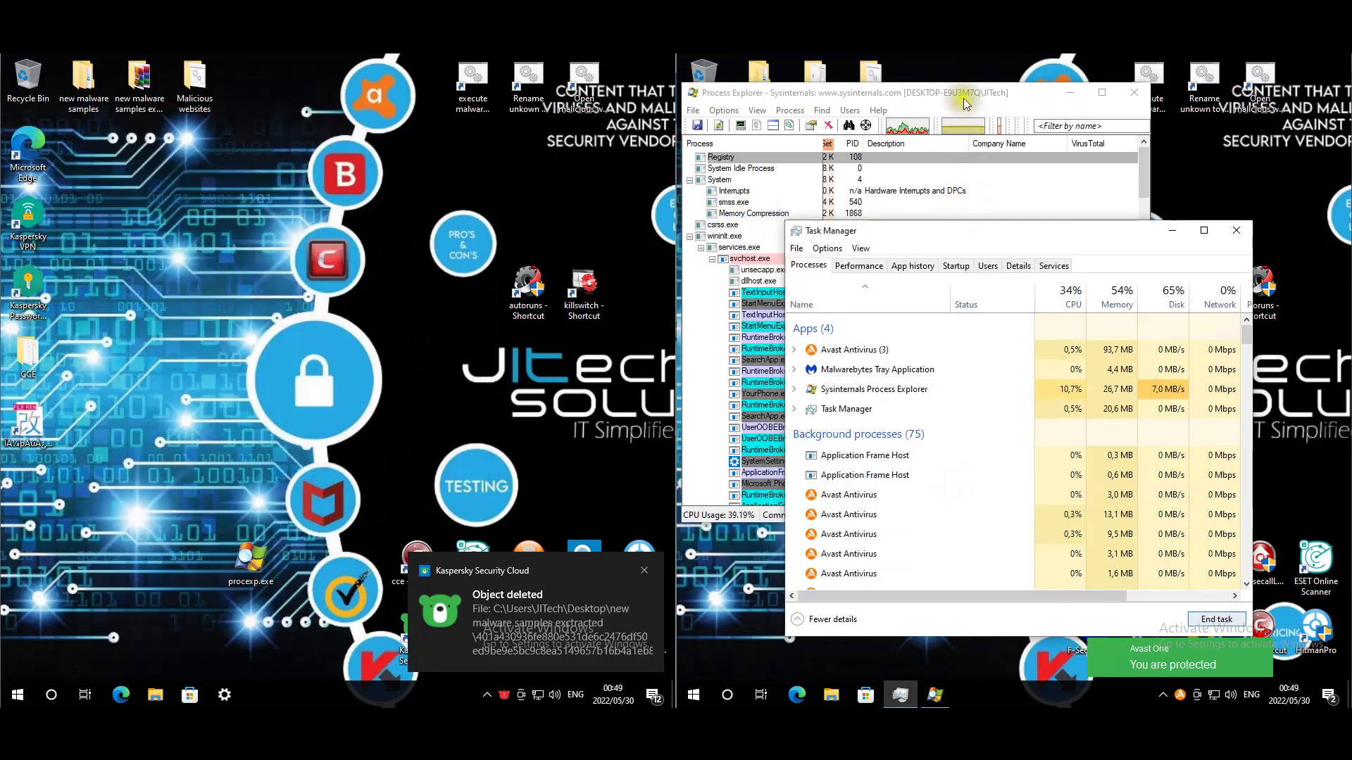
# Step: On the right machine, review startup programs, dismiss the Avast alert, and close Task Manager and Process Explorer
pyautogui.click(963, 99)
pyautogui.click(1168, 248)
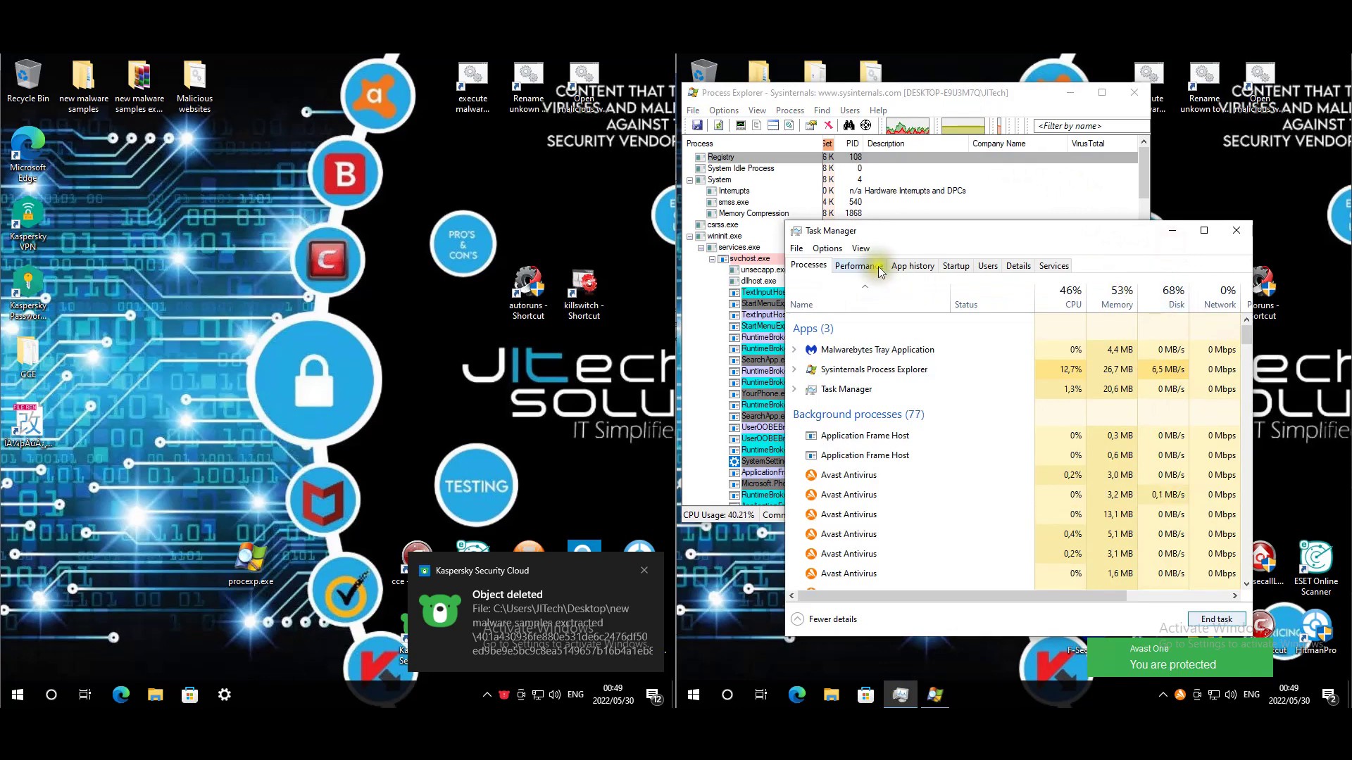
pyautogui.click(952, 266)
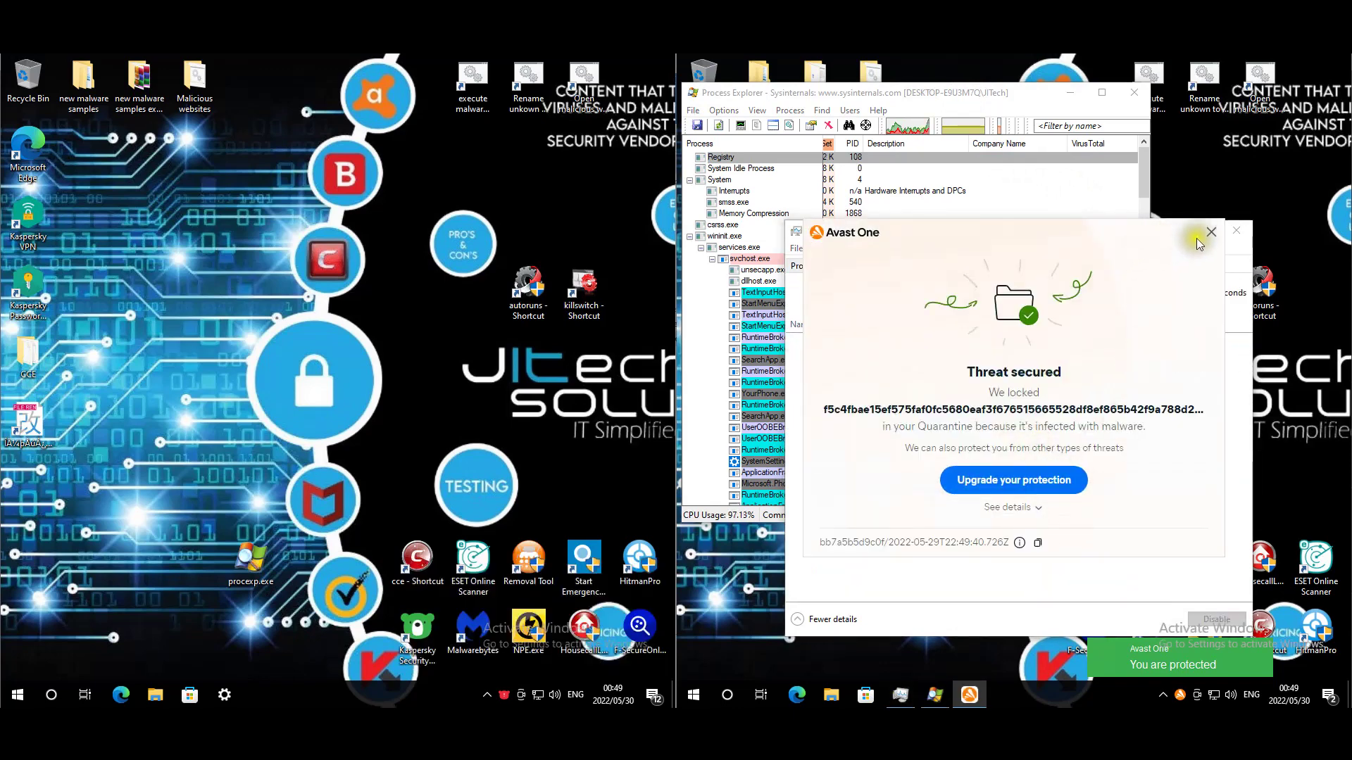
pyautogui.click(1200, 235)
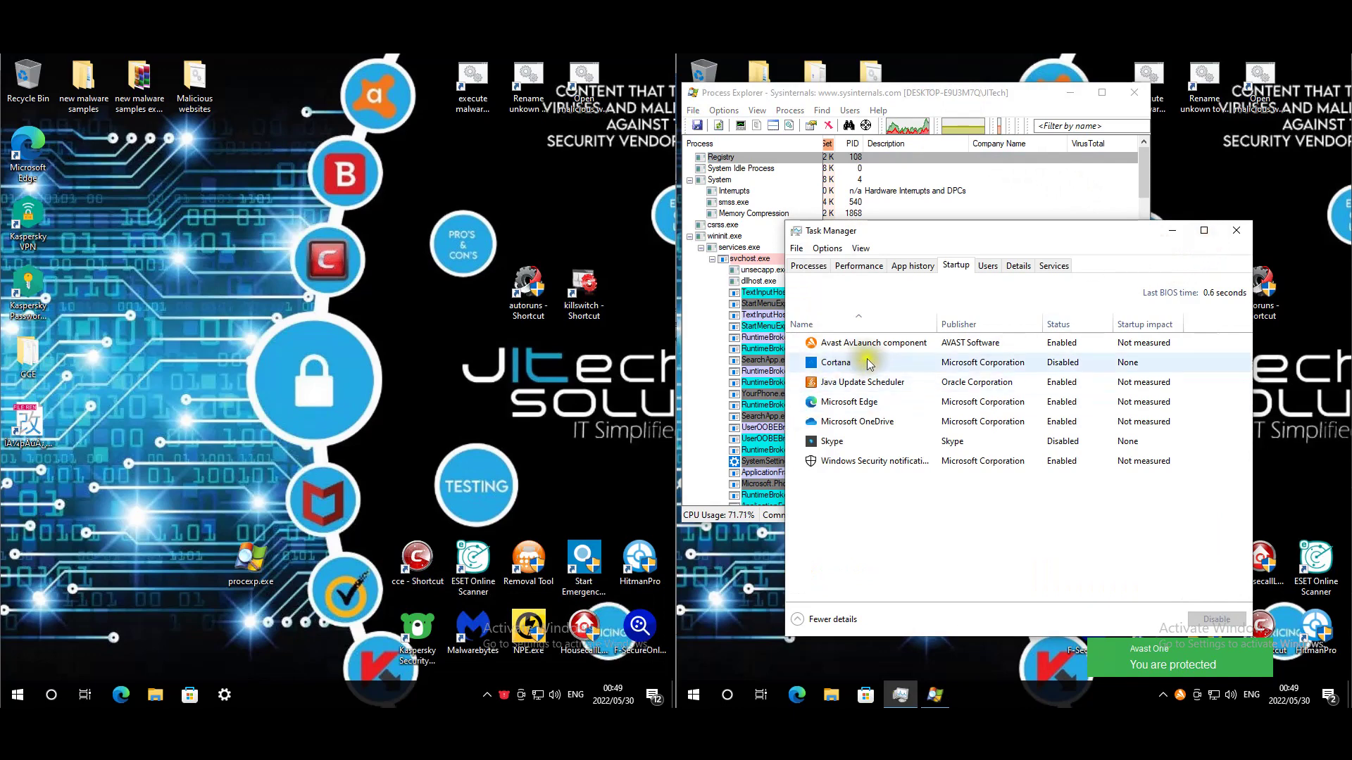
pyautogui.click(1235, 230)
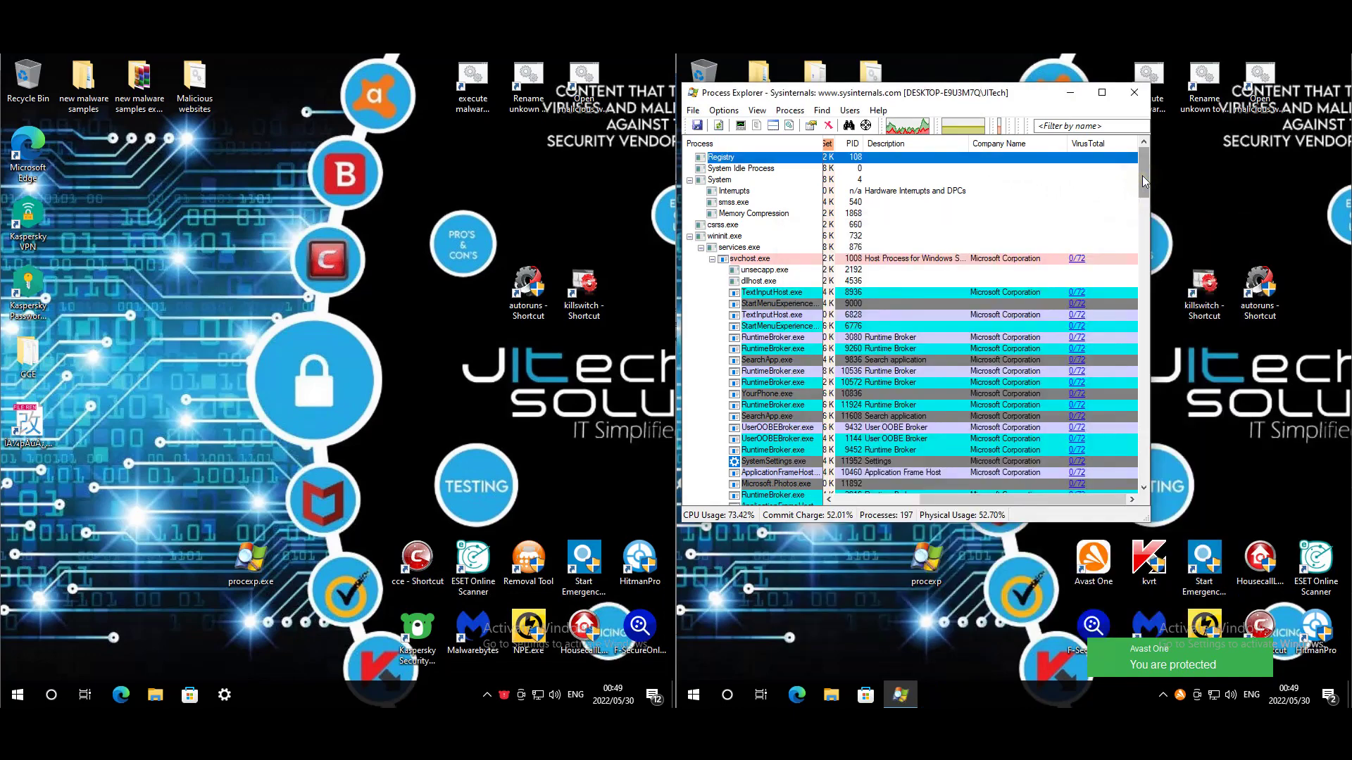
pyautogui.moveTo(1144, 176); pyautogui.dragTo(1138, 487)
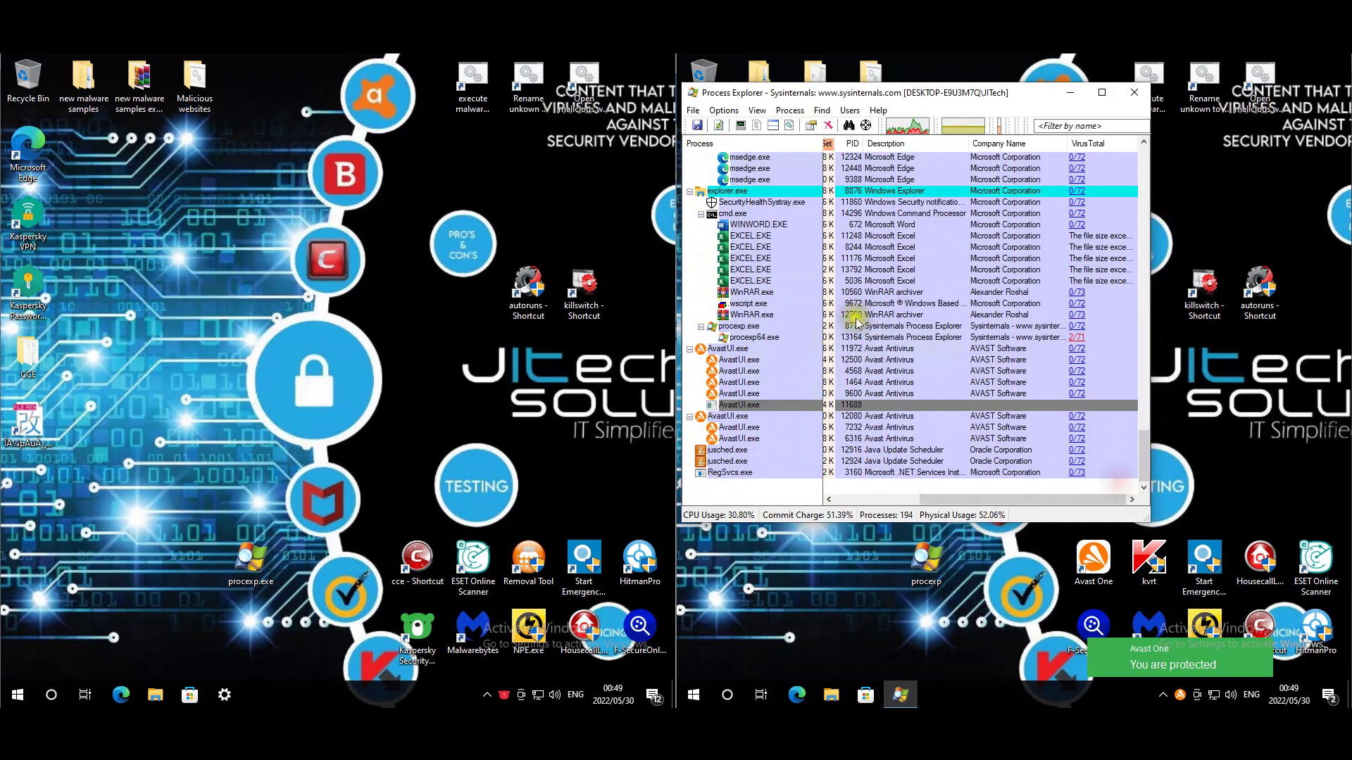
pyautogui.click(1133, 92)
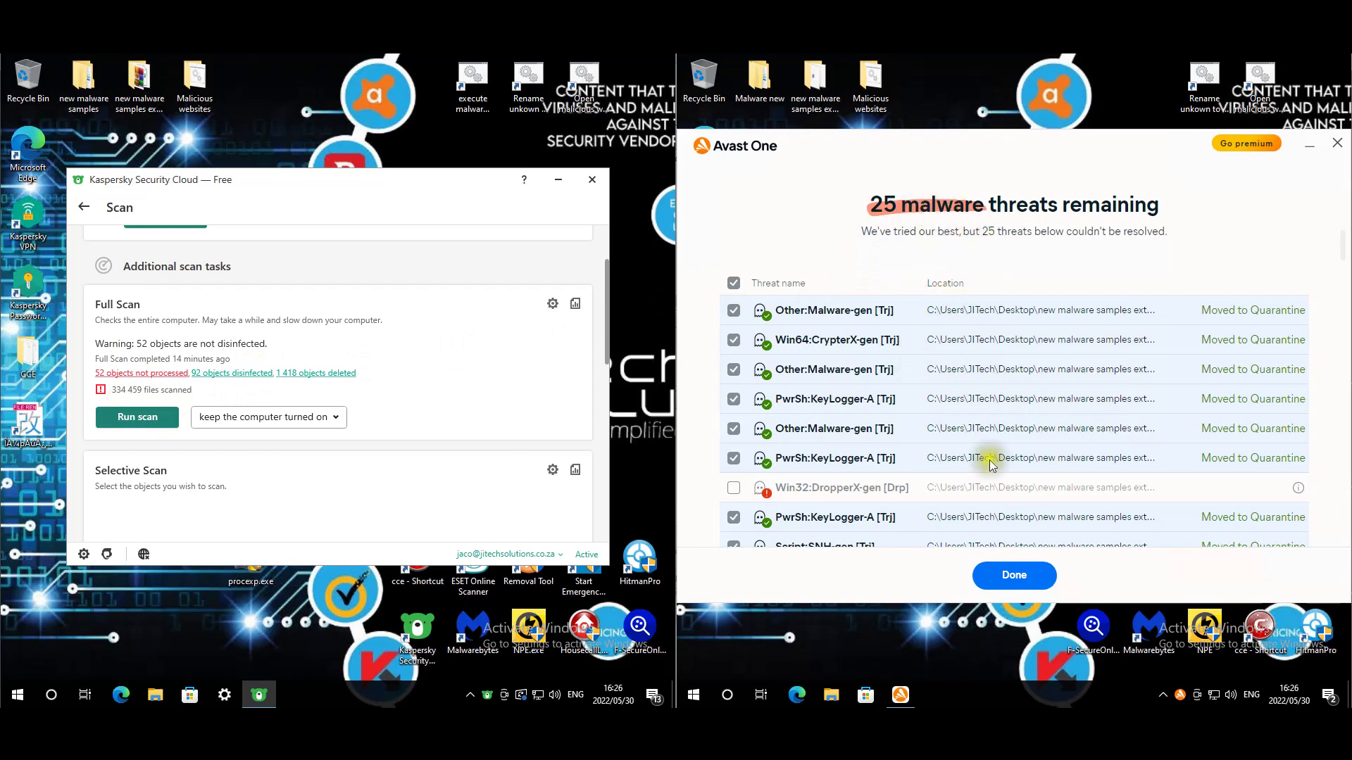
# Step: Review Avast's remaining threats, then close the Kaspersky Security Cloud and Avast Scan Center windows
pyautogui.click(1035, 578)
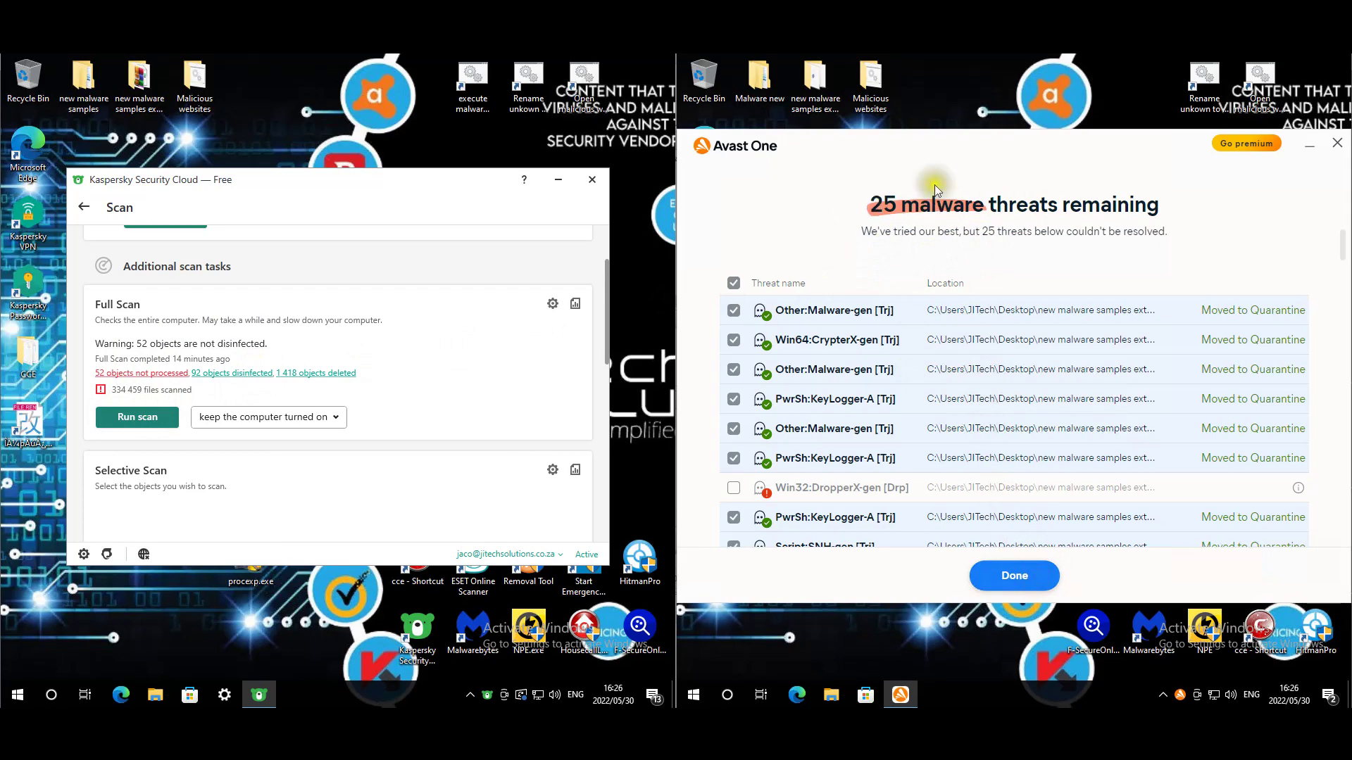
pyautogui.click(592, 180)
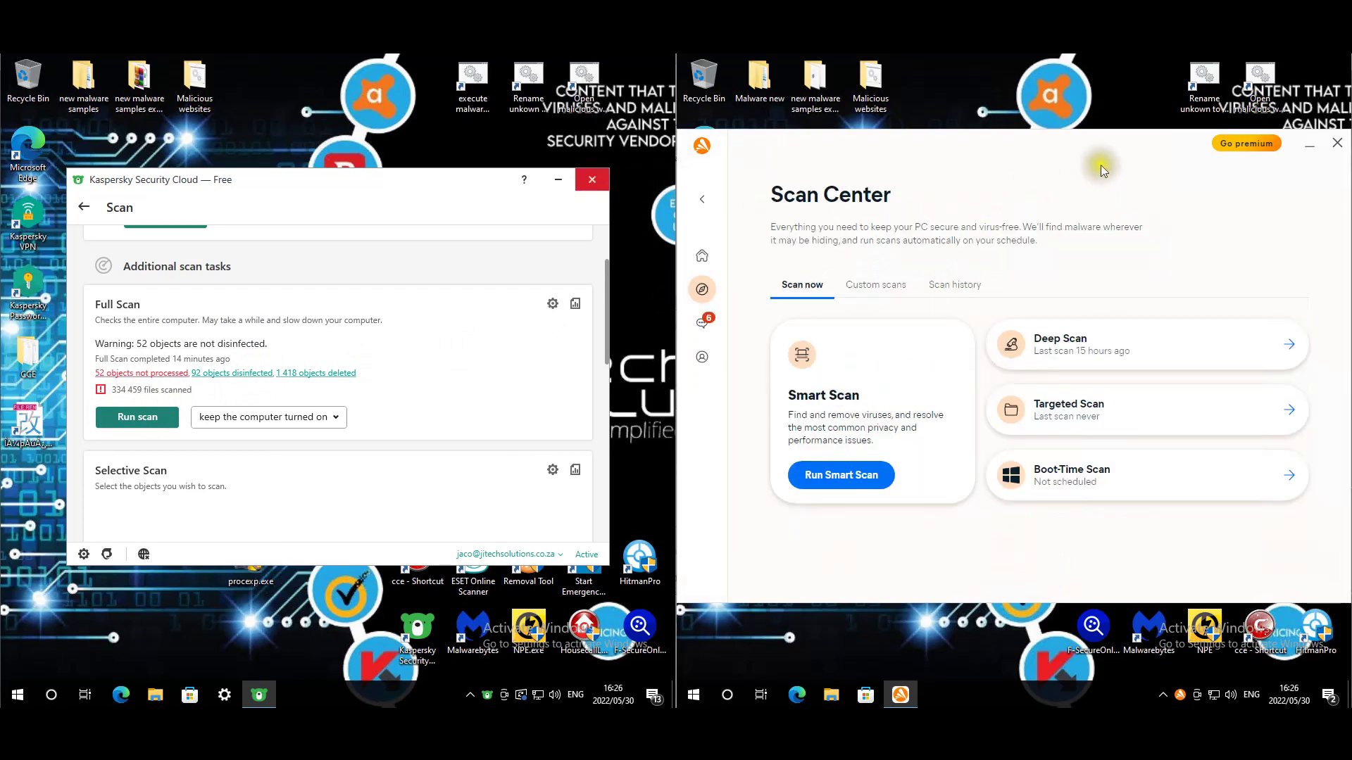
pyautogui.click(1338, 145)
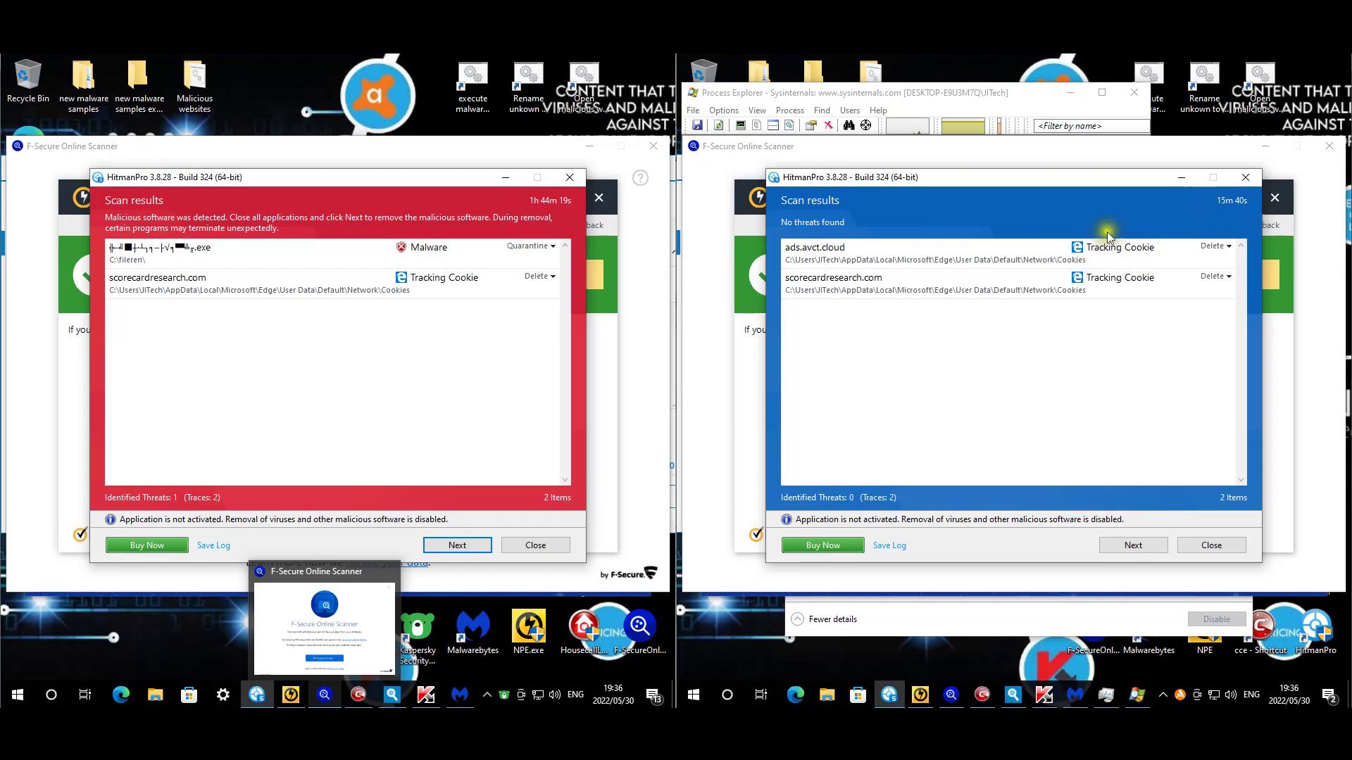
# Step: Close both HitmanPro results and the left Norton Power Eraser after its No Threats Found result
pyautogui.click(431, 348)
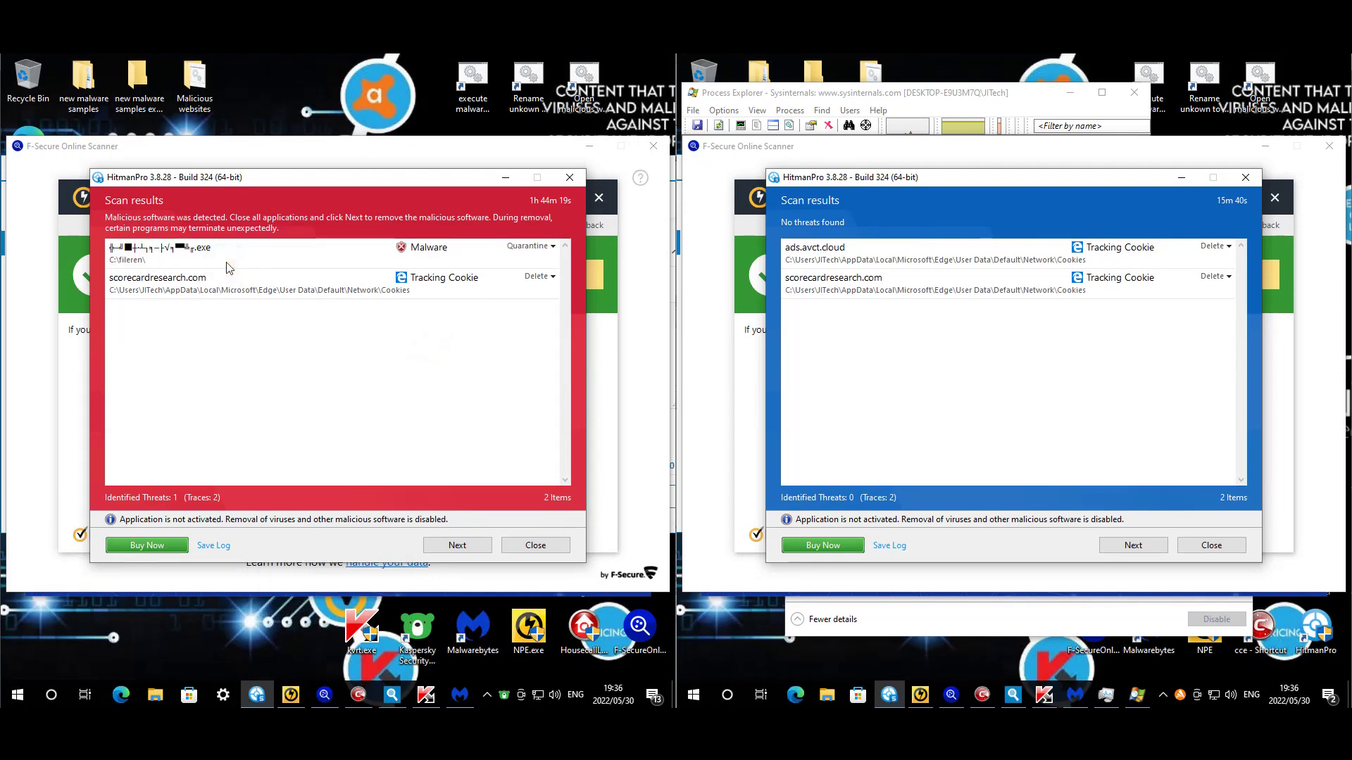
pyautogui.click(861, 314)
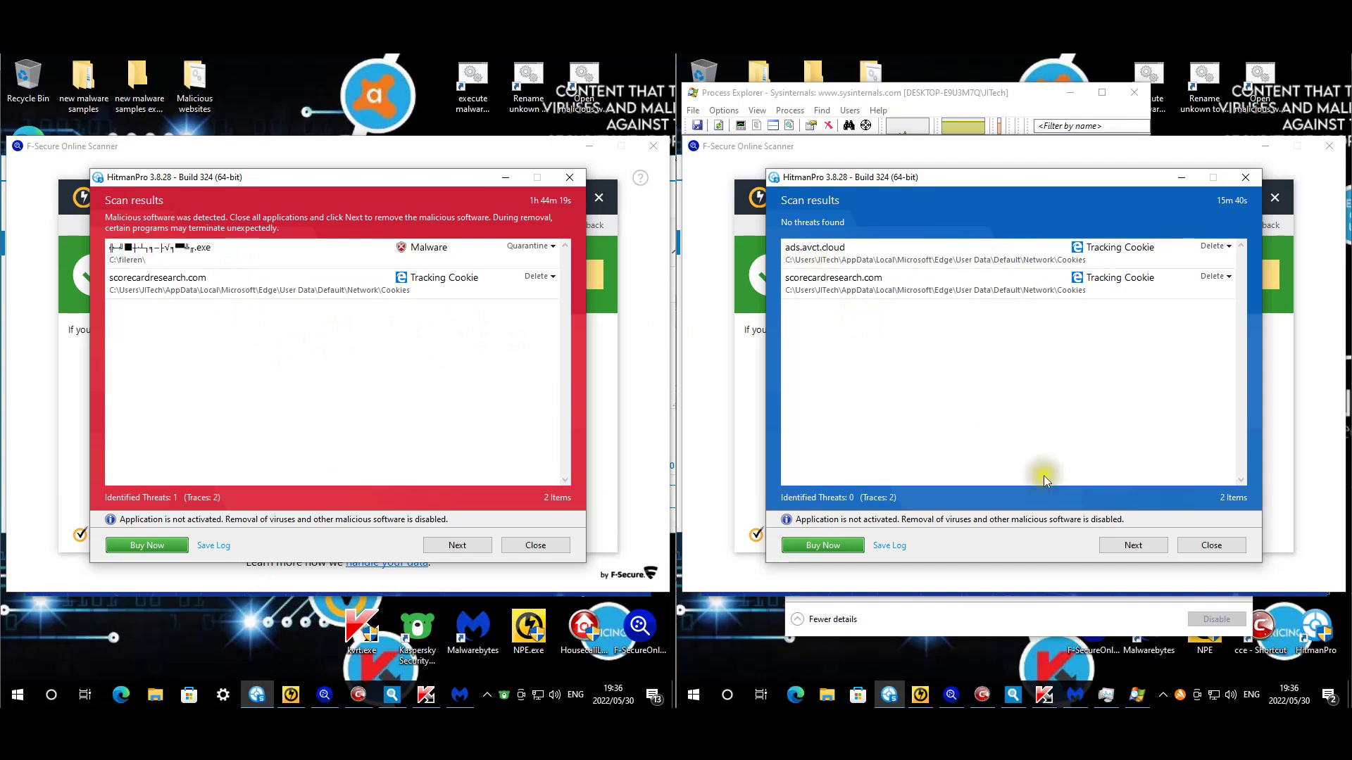
pyautogui.click(520, 547)
pyautogui.click(558, 354)
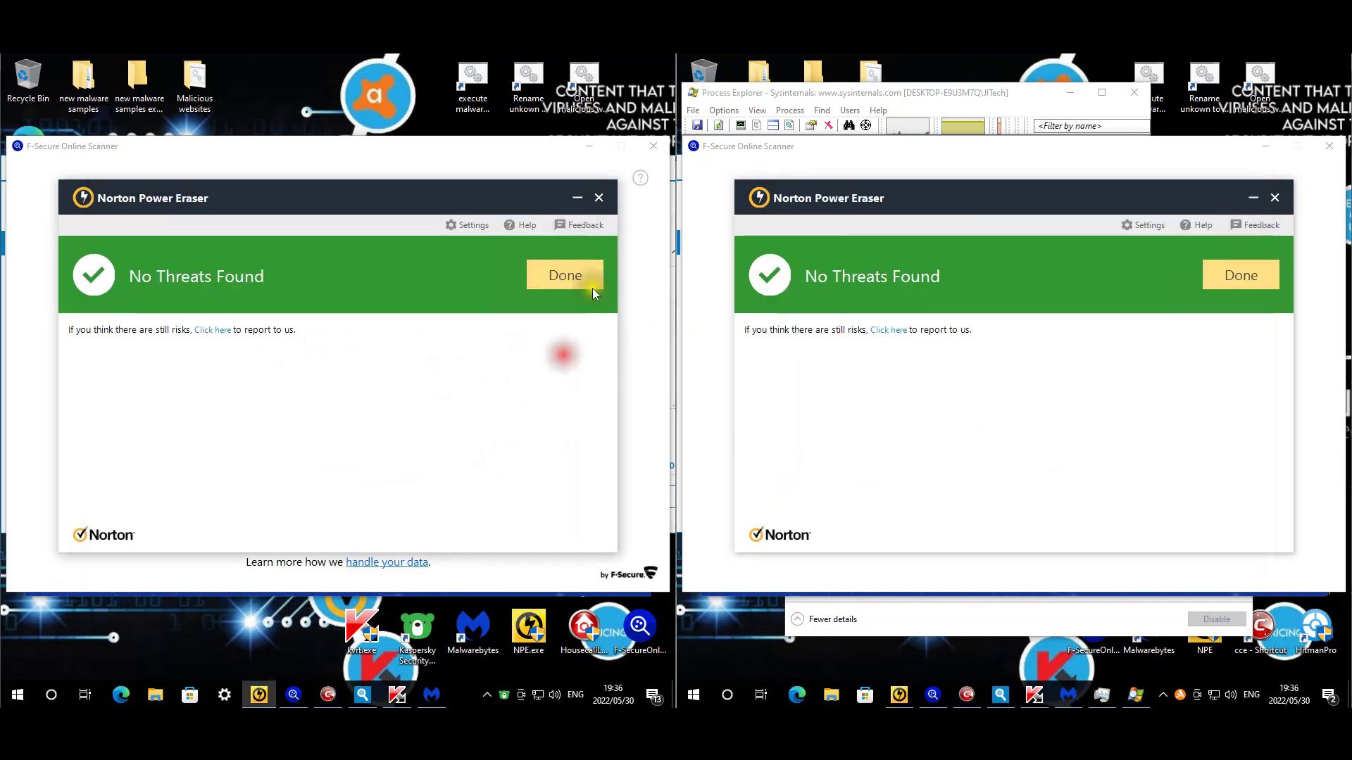
pyautogui.click(1215, 285)
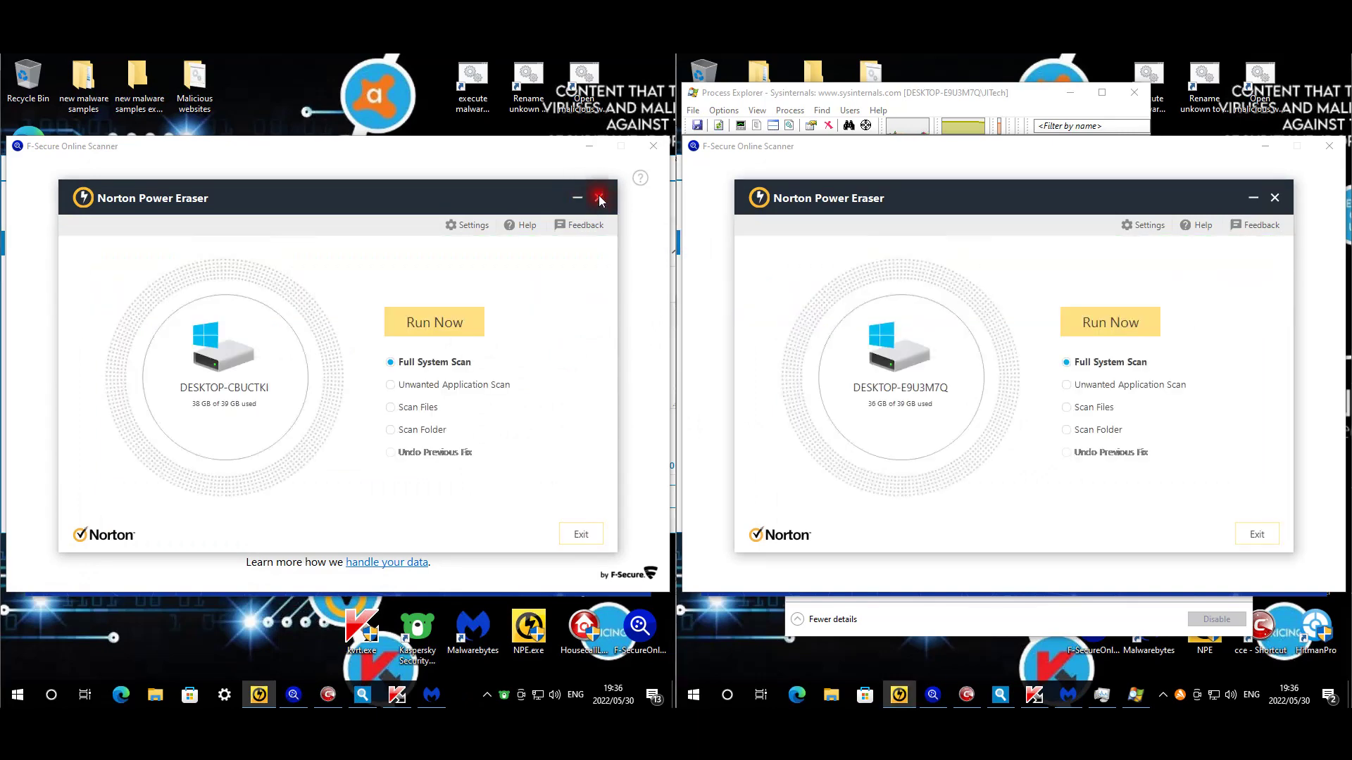
pyautogui.click(599, 198)
# Step: Close the right Norton Power Eraser, run the left F-Secure scan, and close both clean F-Secure scanners
pyautogui.click(1274, 198)
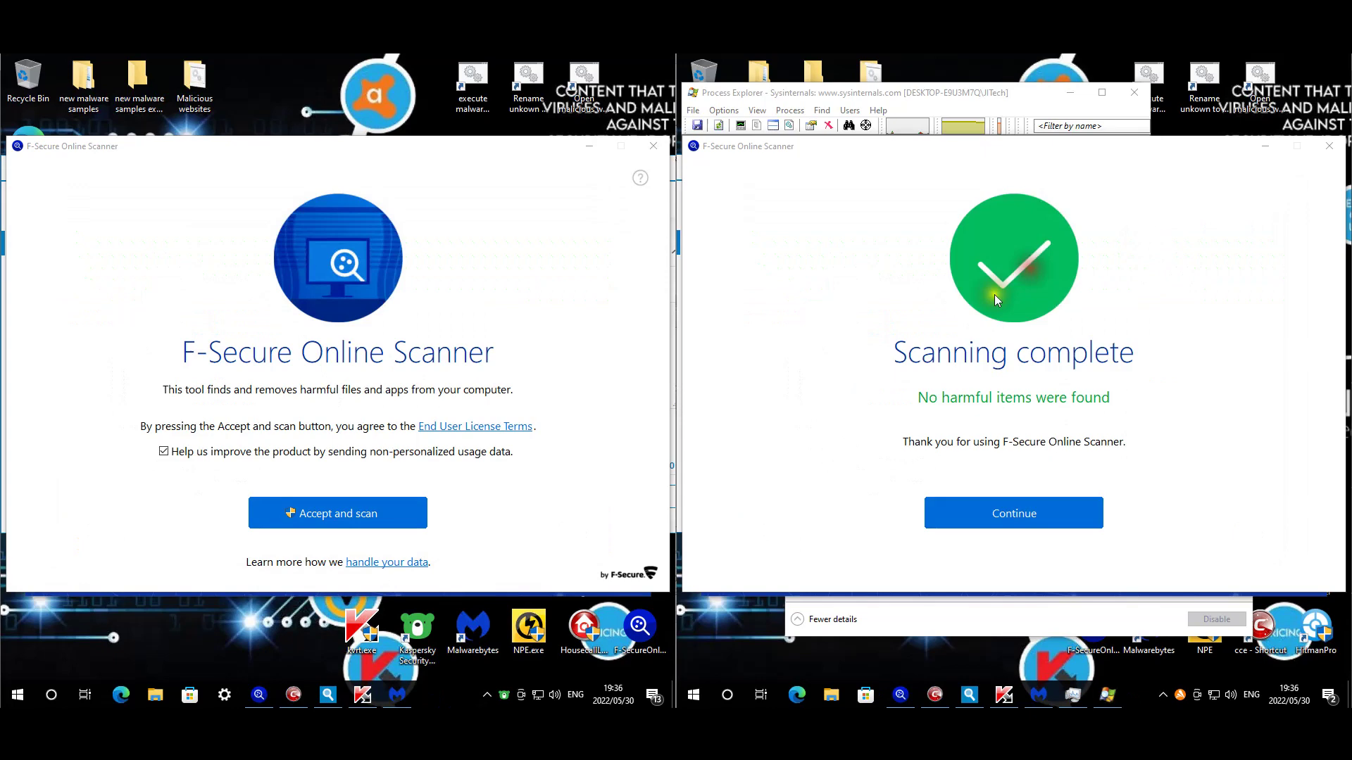
pyautogui.click(513, 321)
pyautogui.click(381, 514)
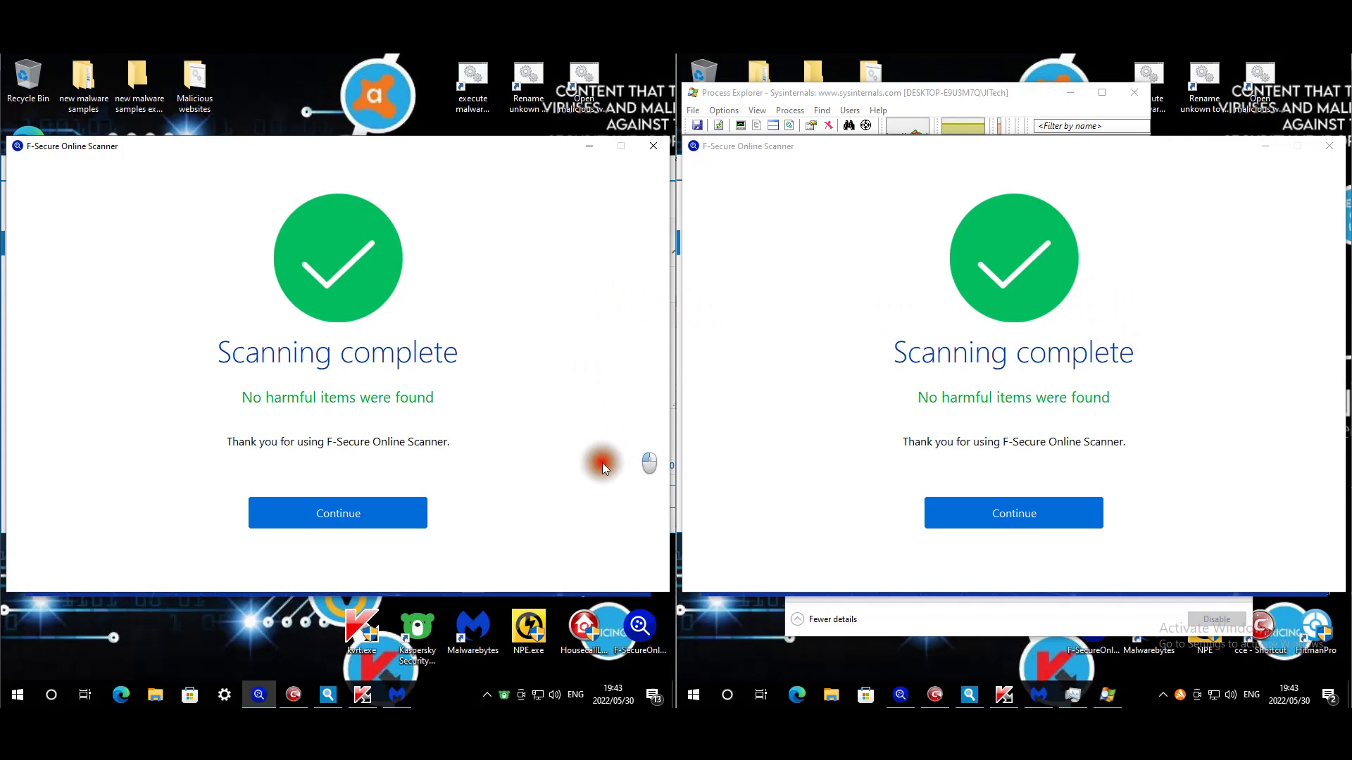
pyautogui.click(407, 520)
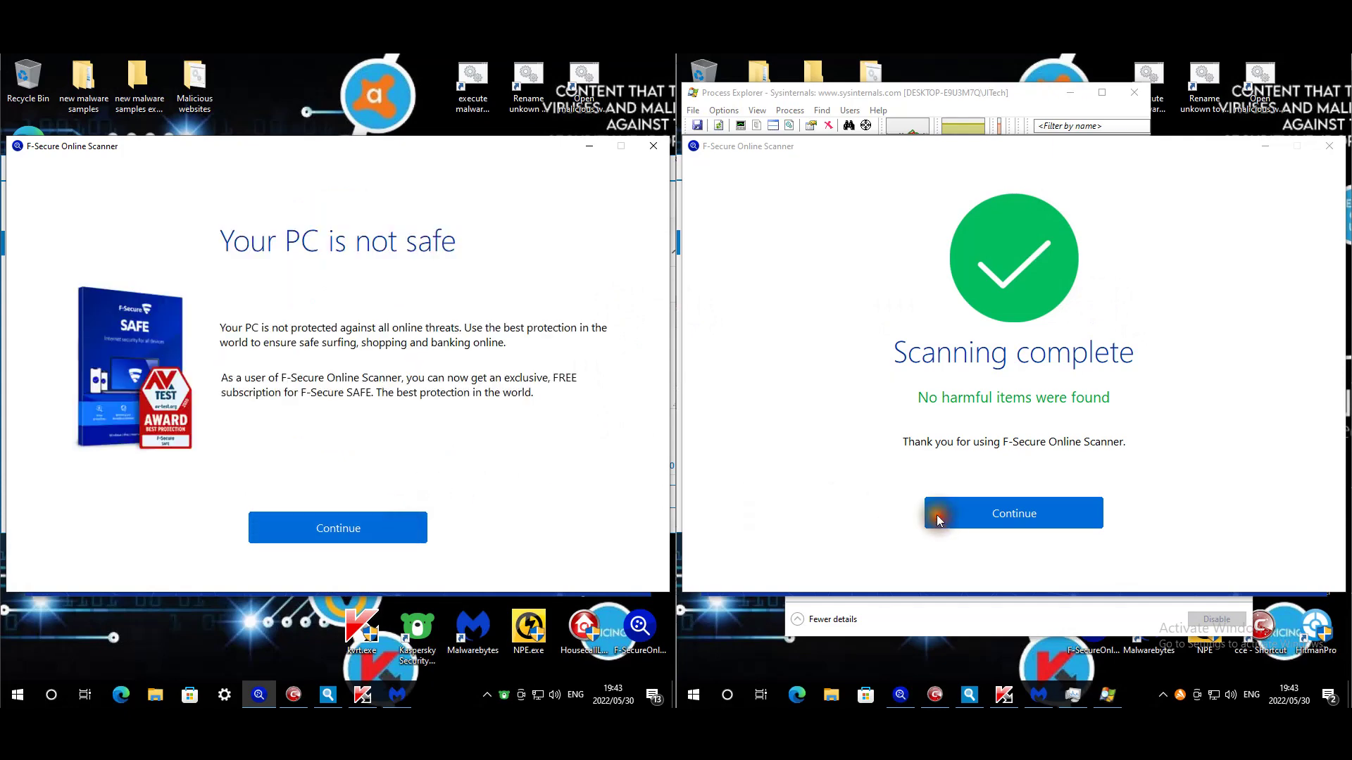
pyautogui.click(1014, 513)
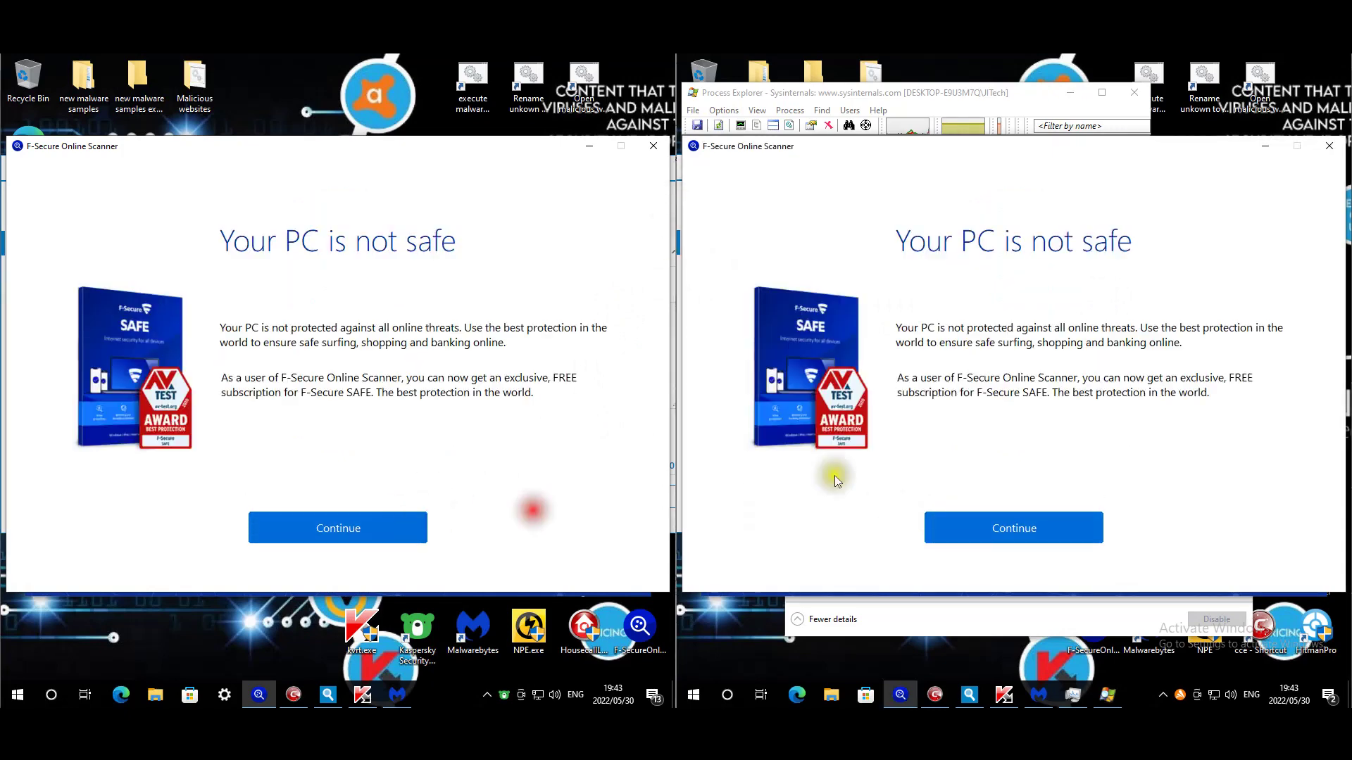
pyautogui.click(653, 146)
pyautogui.click(1327, 147)
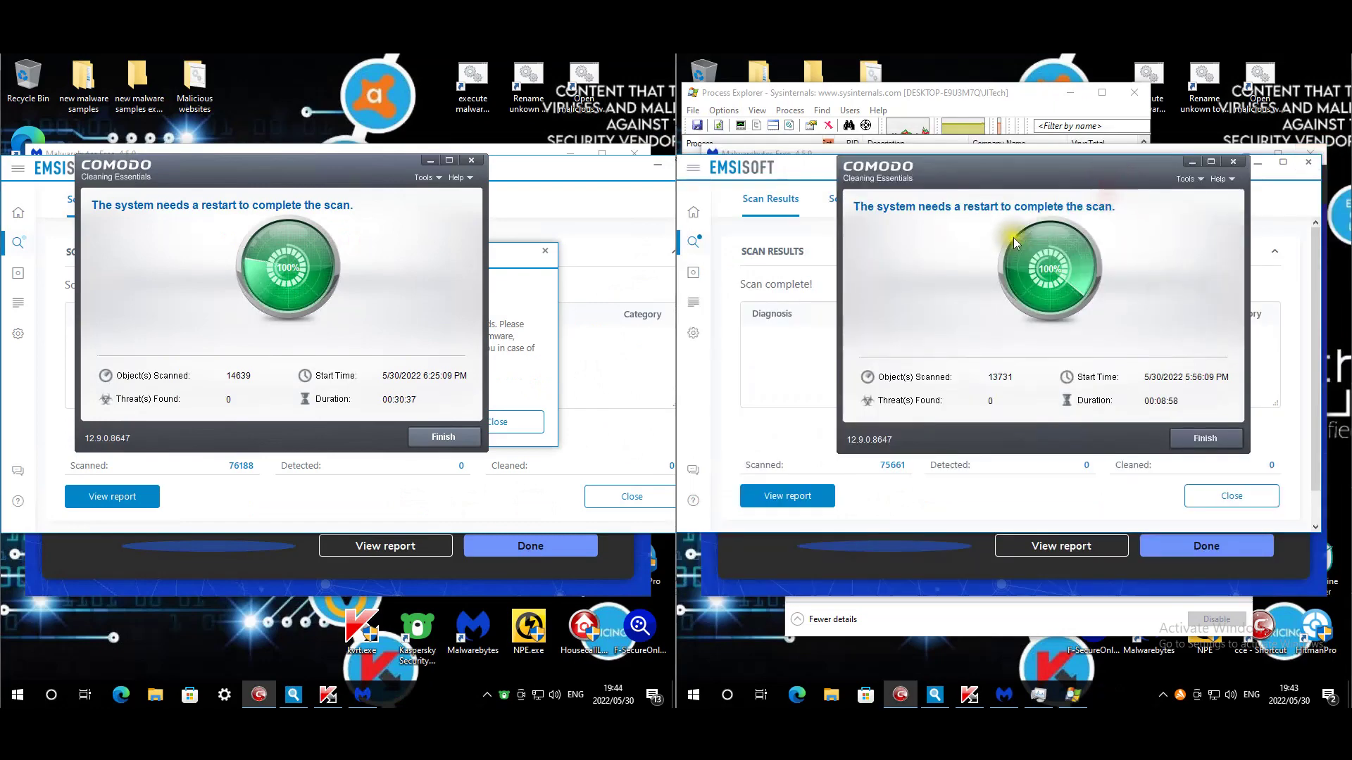
# Step: Finish the left Comodo scan without restarting, then dismiss Emsisoft's all-clean message and results
pyautogui.moveTo(1109, 173); pyautogui.dragTo(1108, 188)
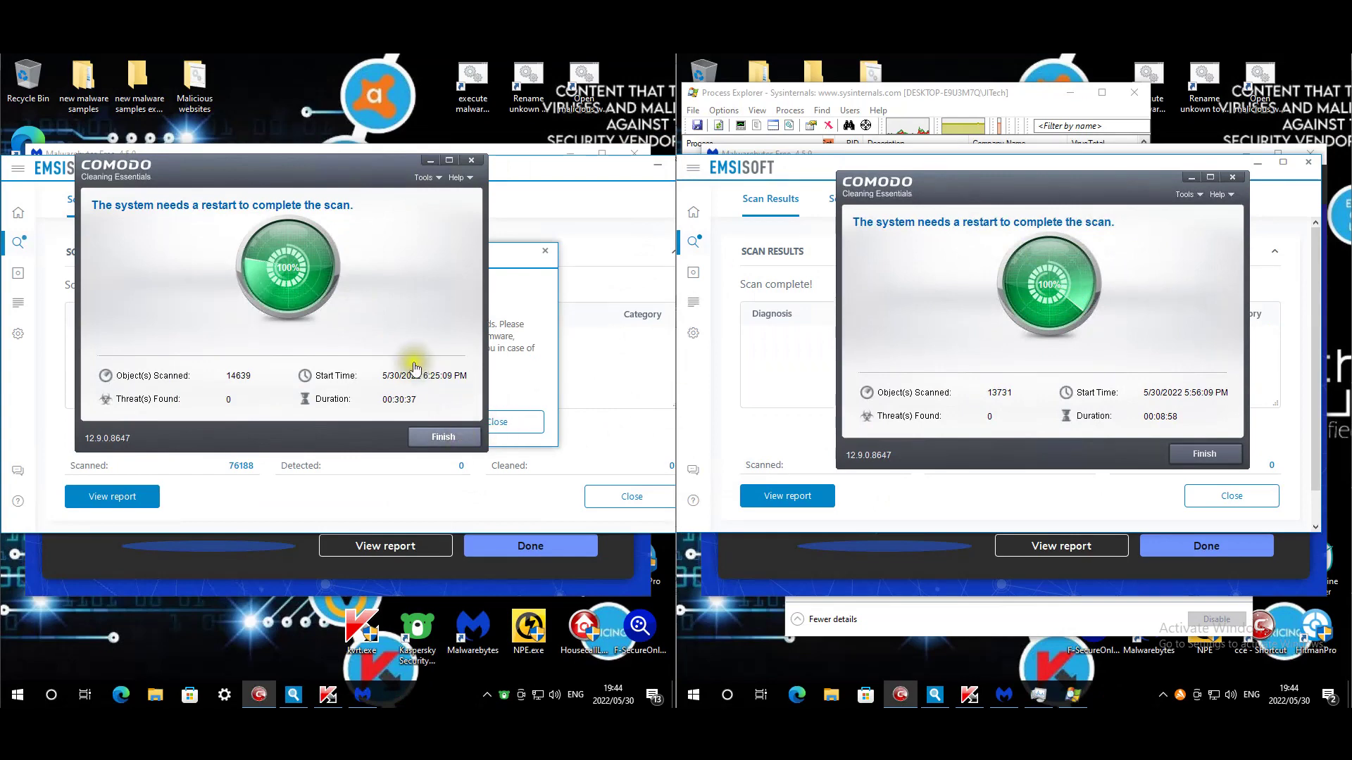
pyautogui.click(443, 436)
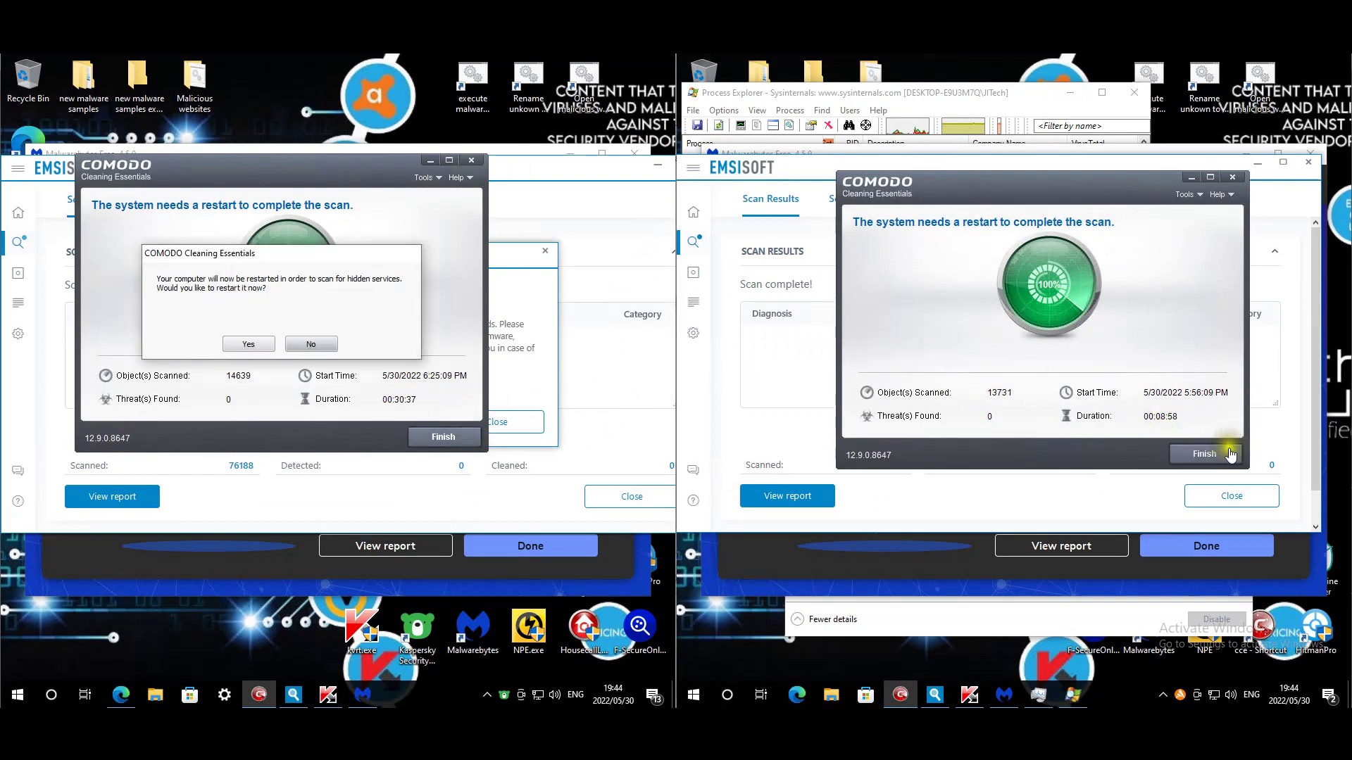
pyautogui.click(310, 344)
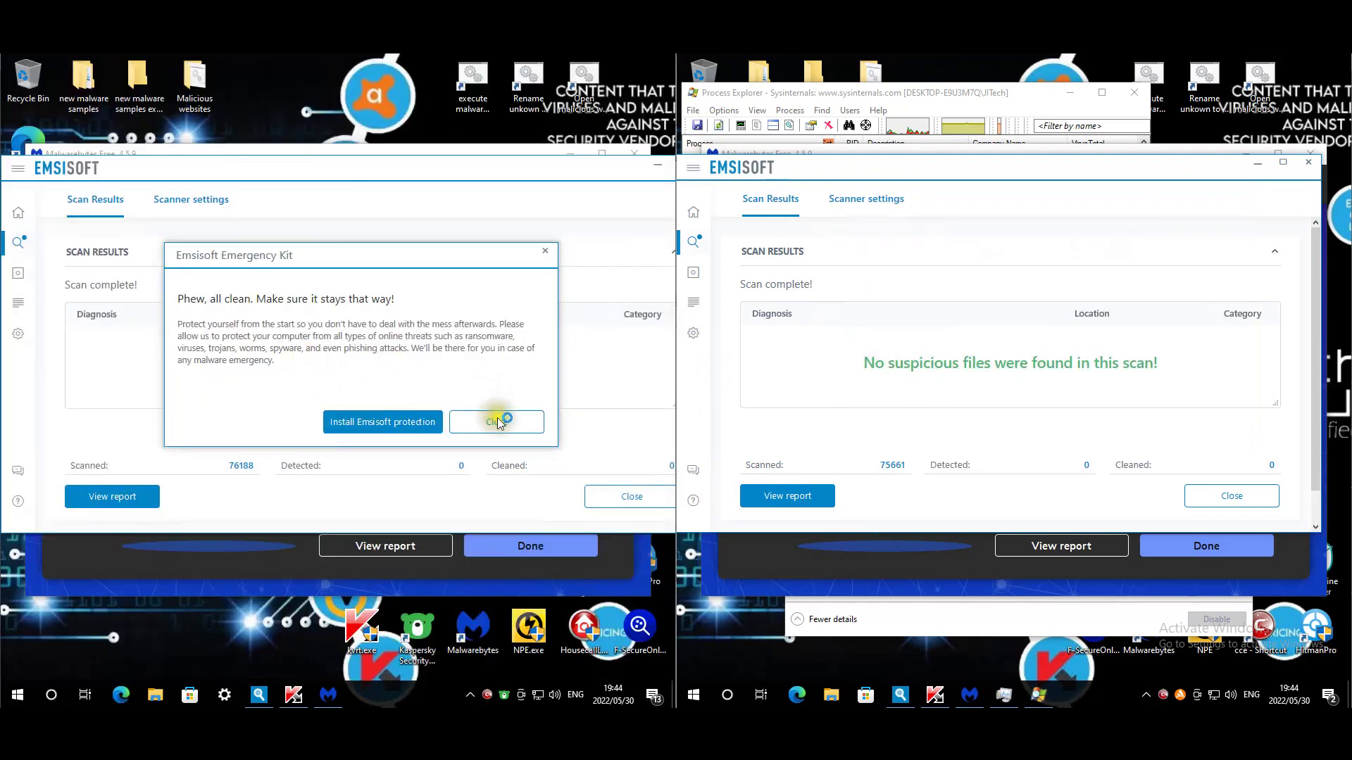
pyautogui.click(500, 430)
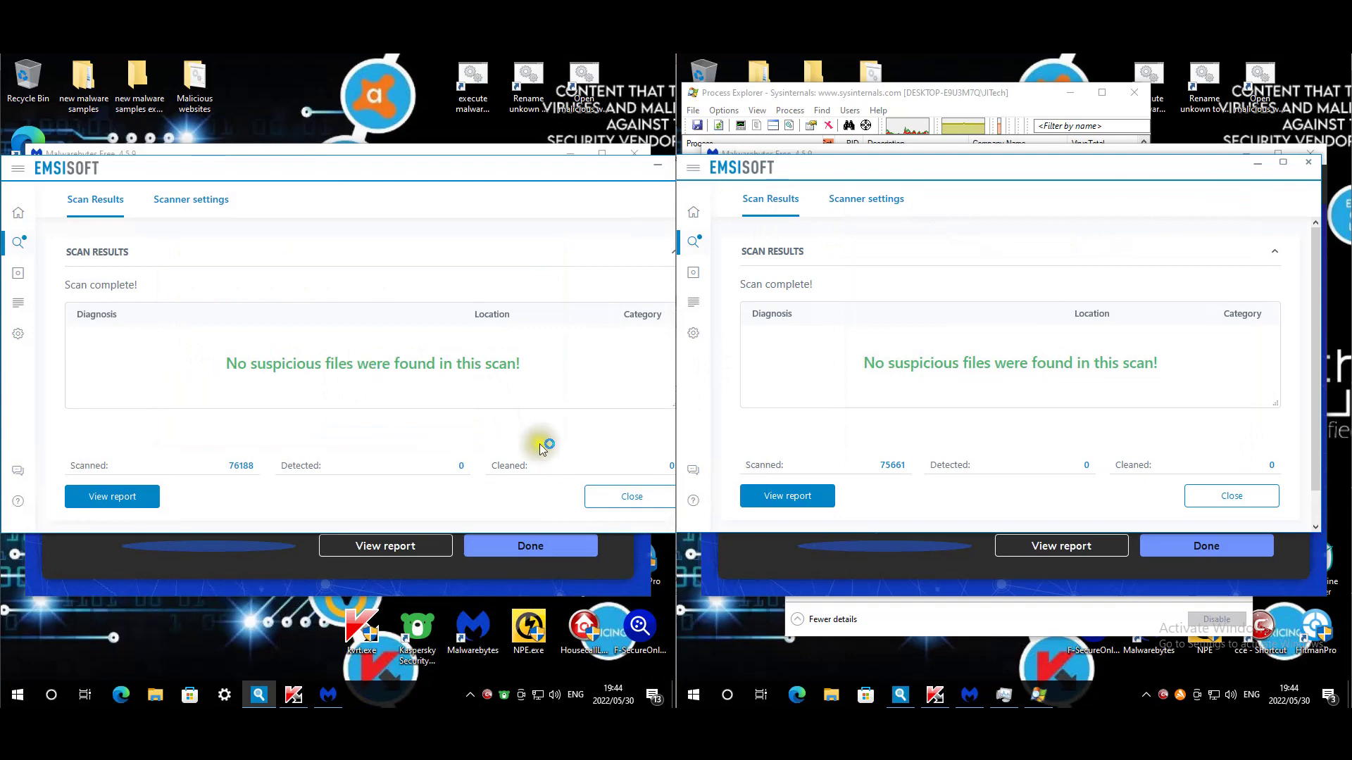
pyautogui.click(632, 497)
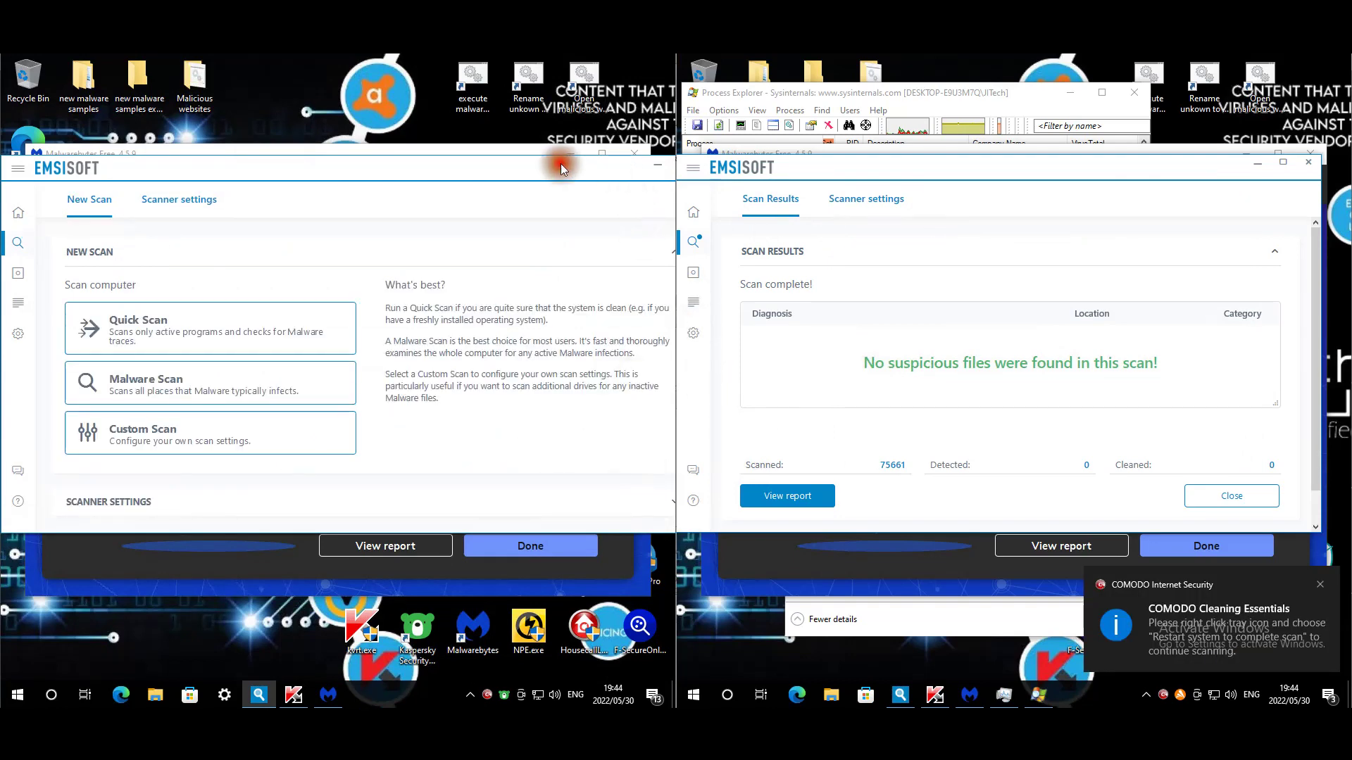
pyautogui.moveTo(561, 164); pyautogui.dragTo(506, 158)
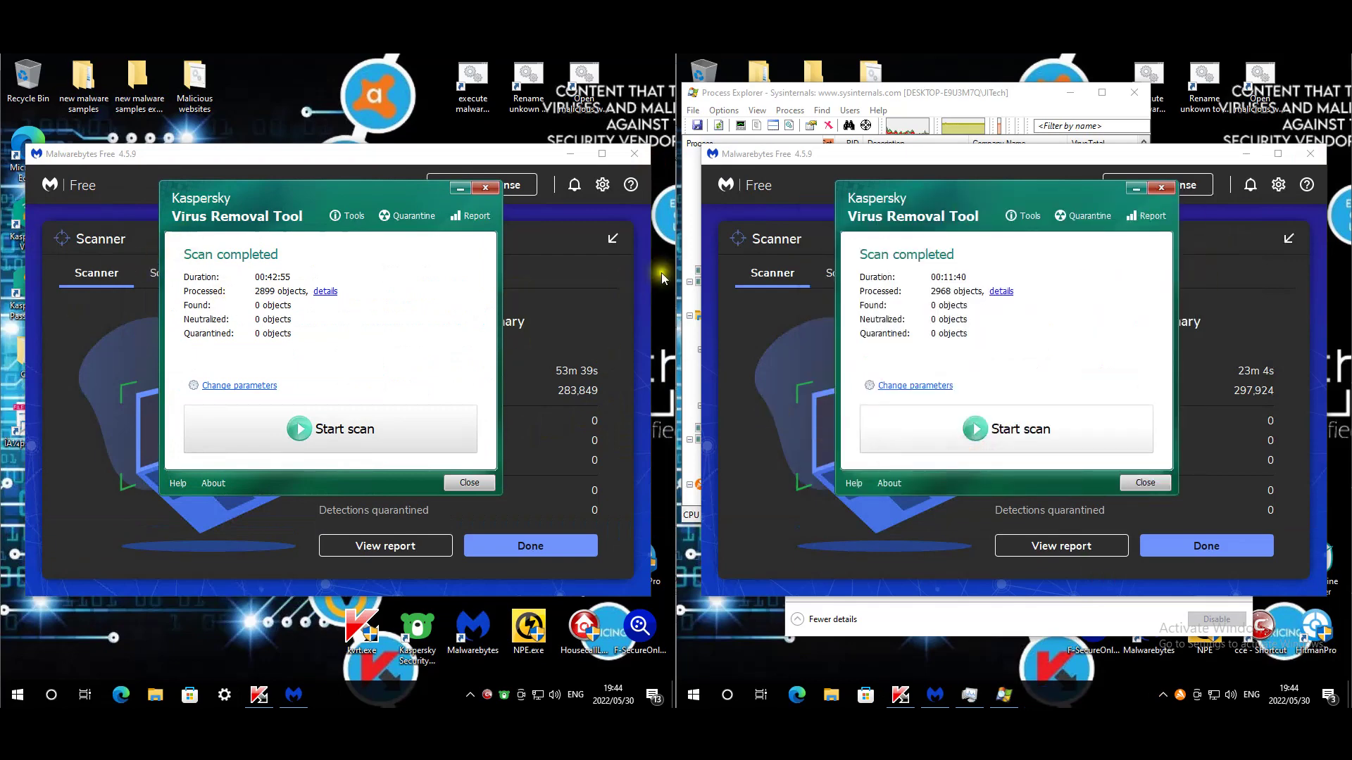
# Step: Close the Kaspersky Virus Removal Tool on the right and left machines
pyautogui.click(1145, 483)
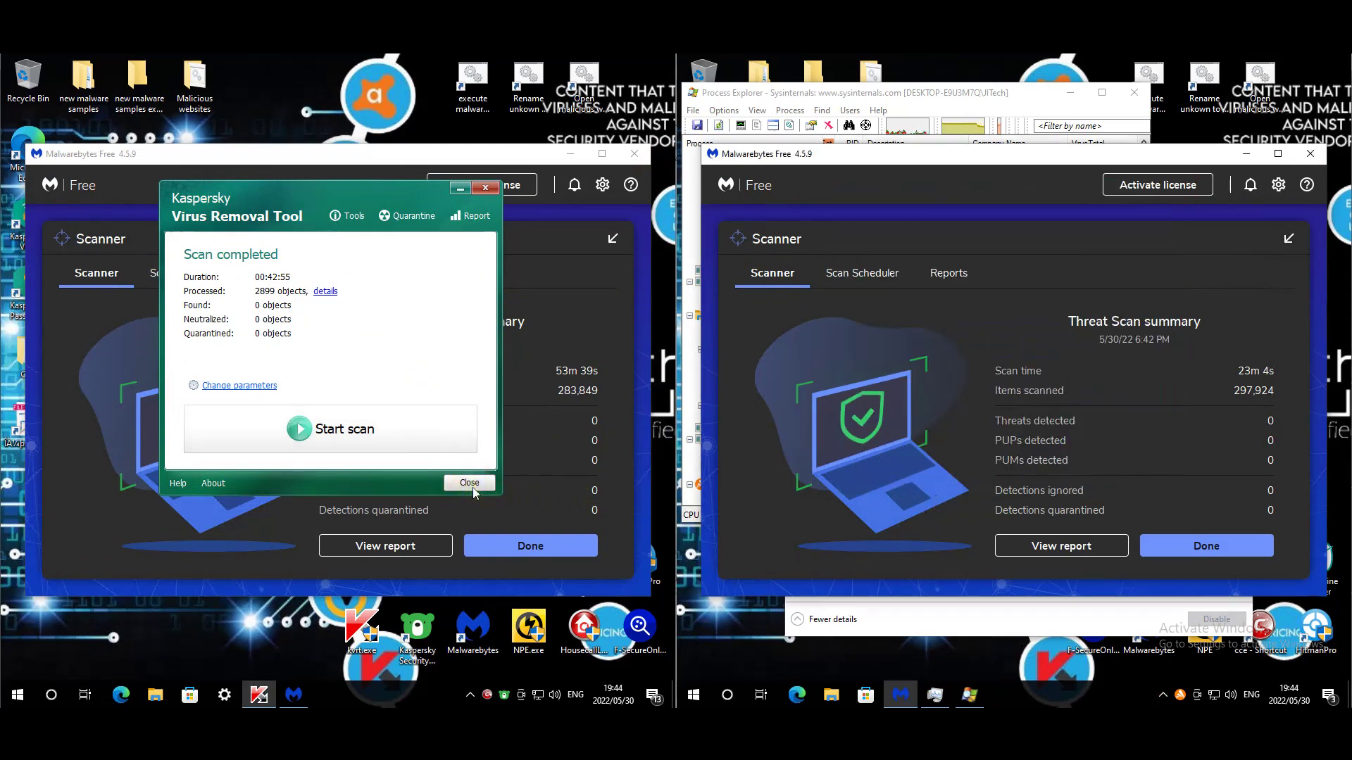
pyautogui.click(472, 488)
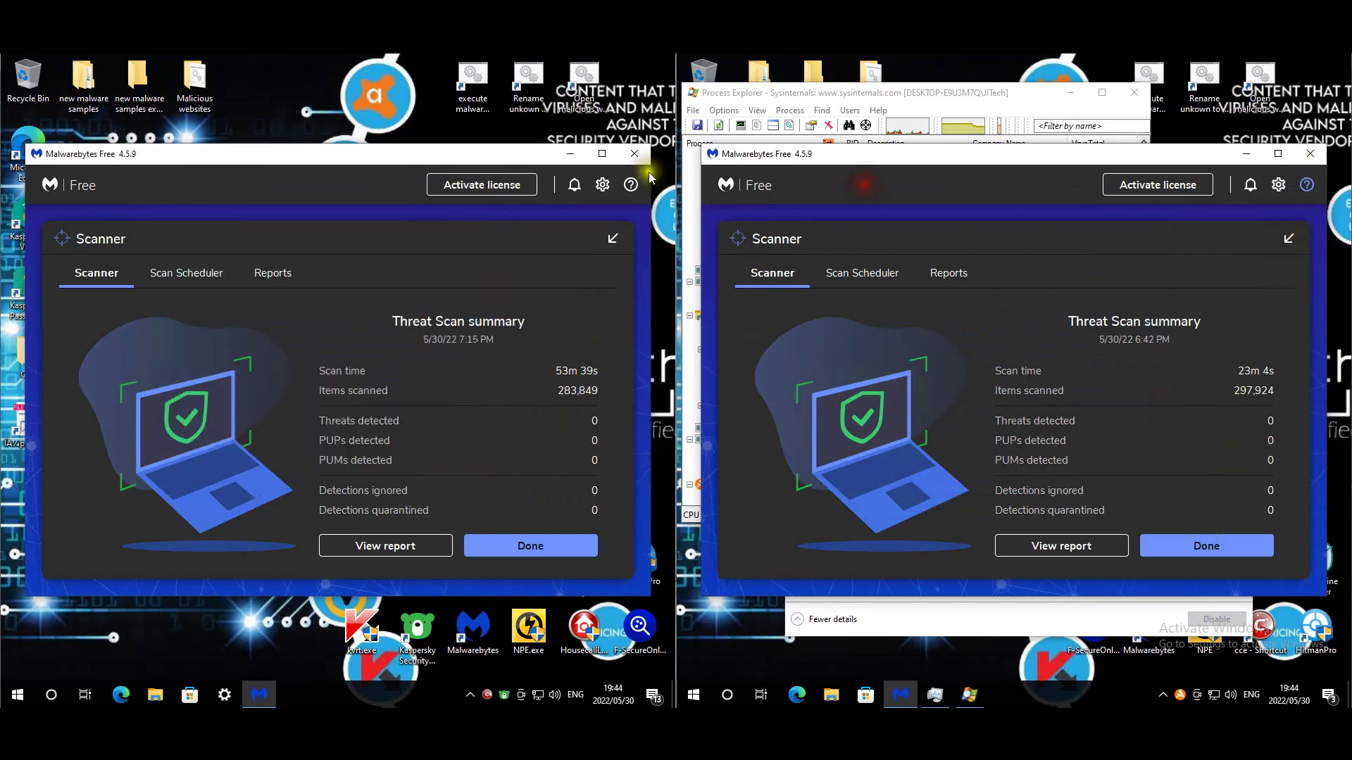
# Step: Close Malwarebytes, select the left procexp.exe shortcut, and close the right machine's Task Manager
pyautogui.click(634, 153)
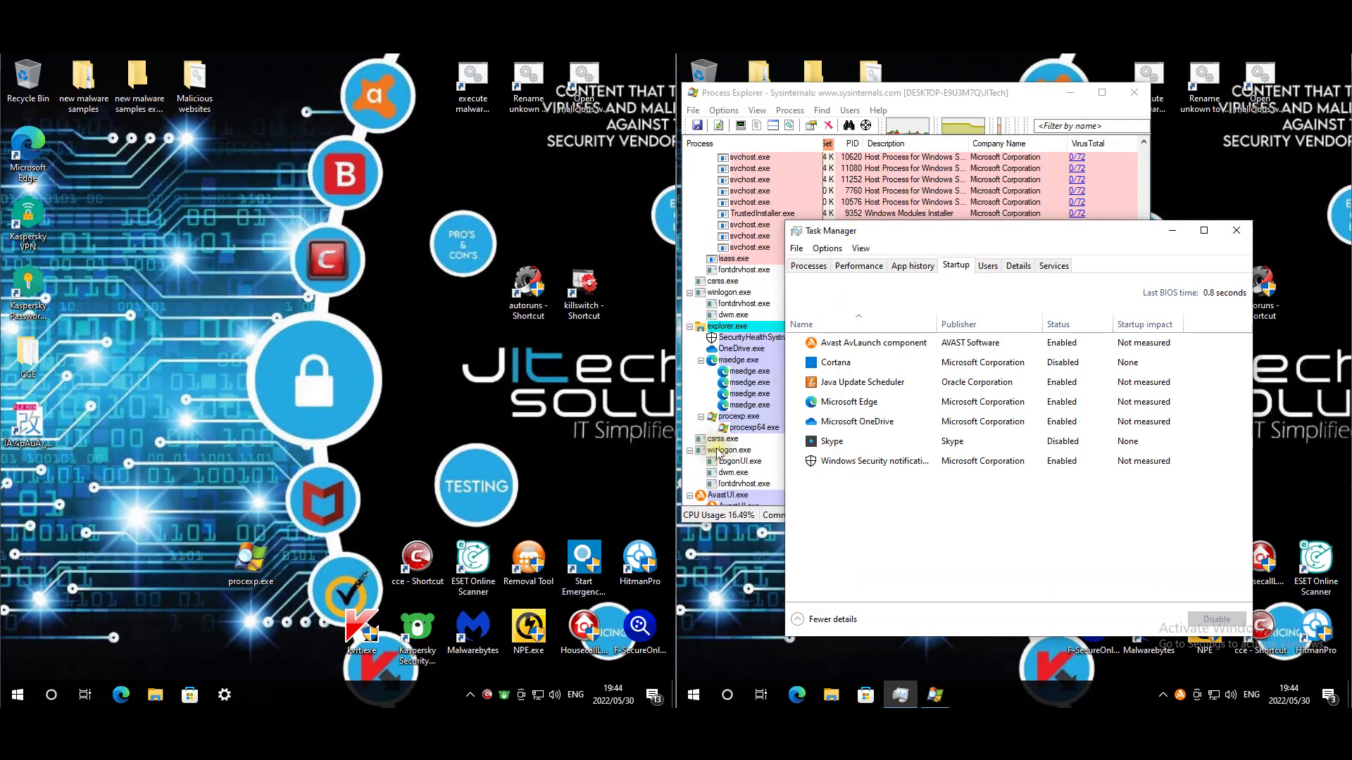
pyautogui.scroll(-1, 718, 455)
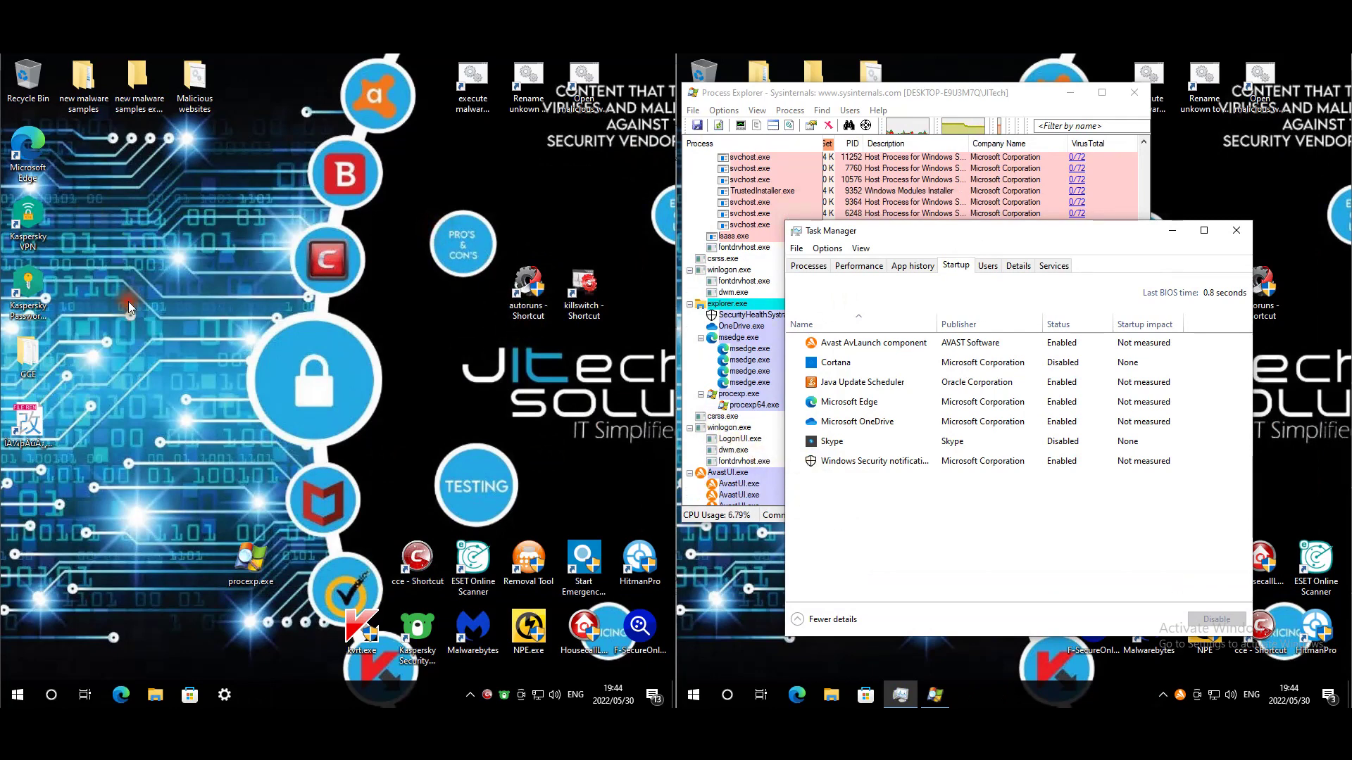
pyautogui.click(207, 561)
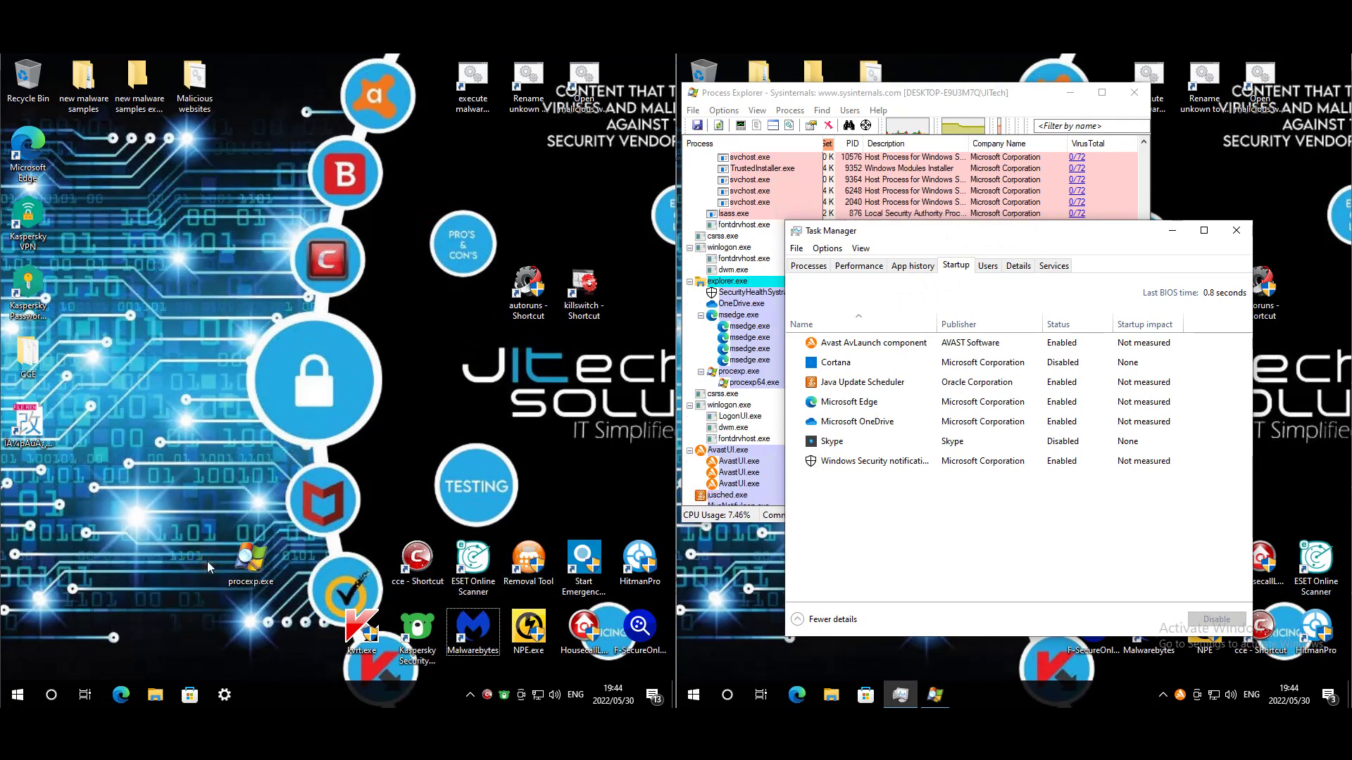
pyautogui.click(266, 576)
pyautogui.press('F2')
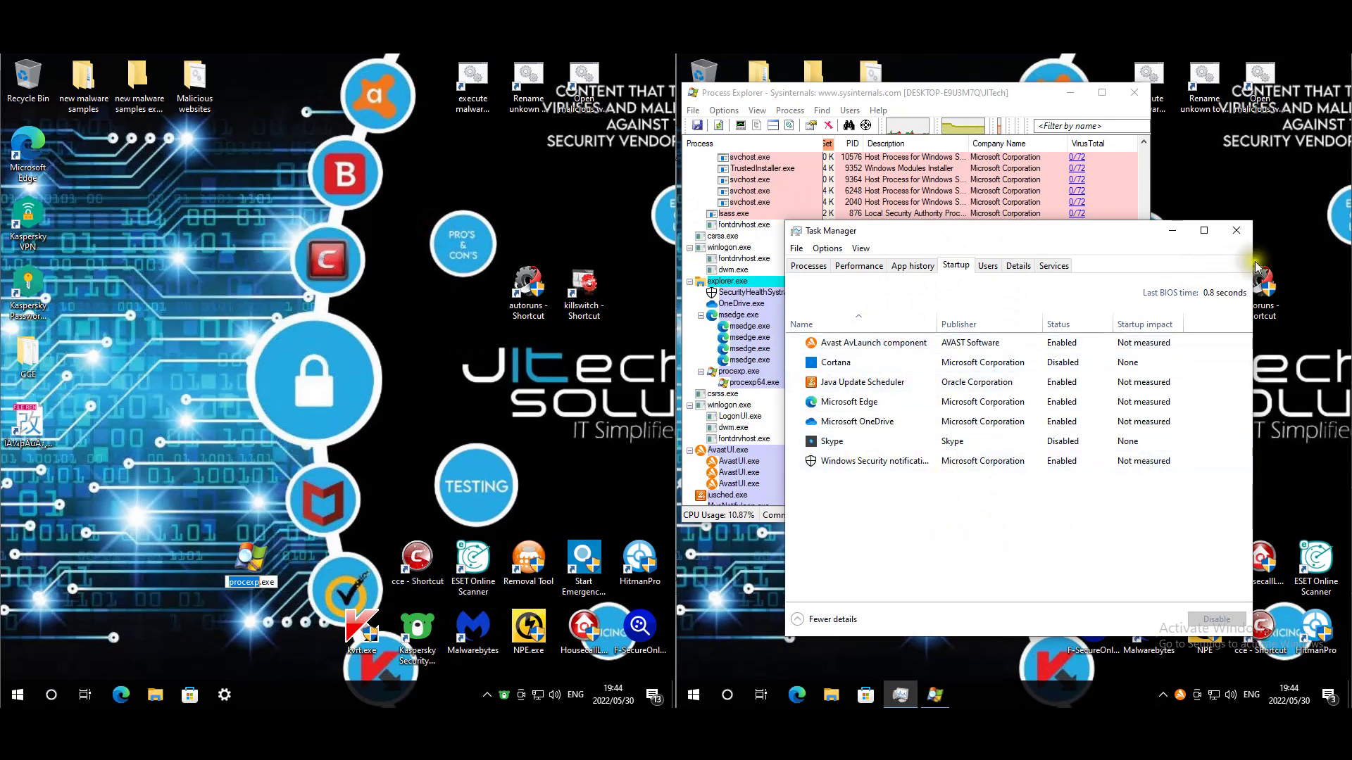
pyautogui.click(1236, 227)
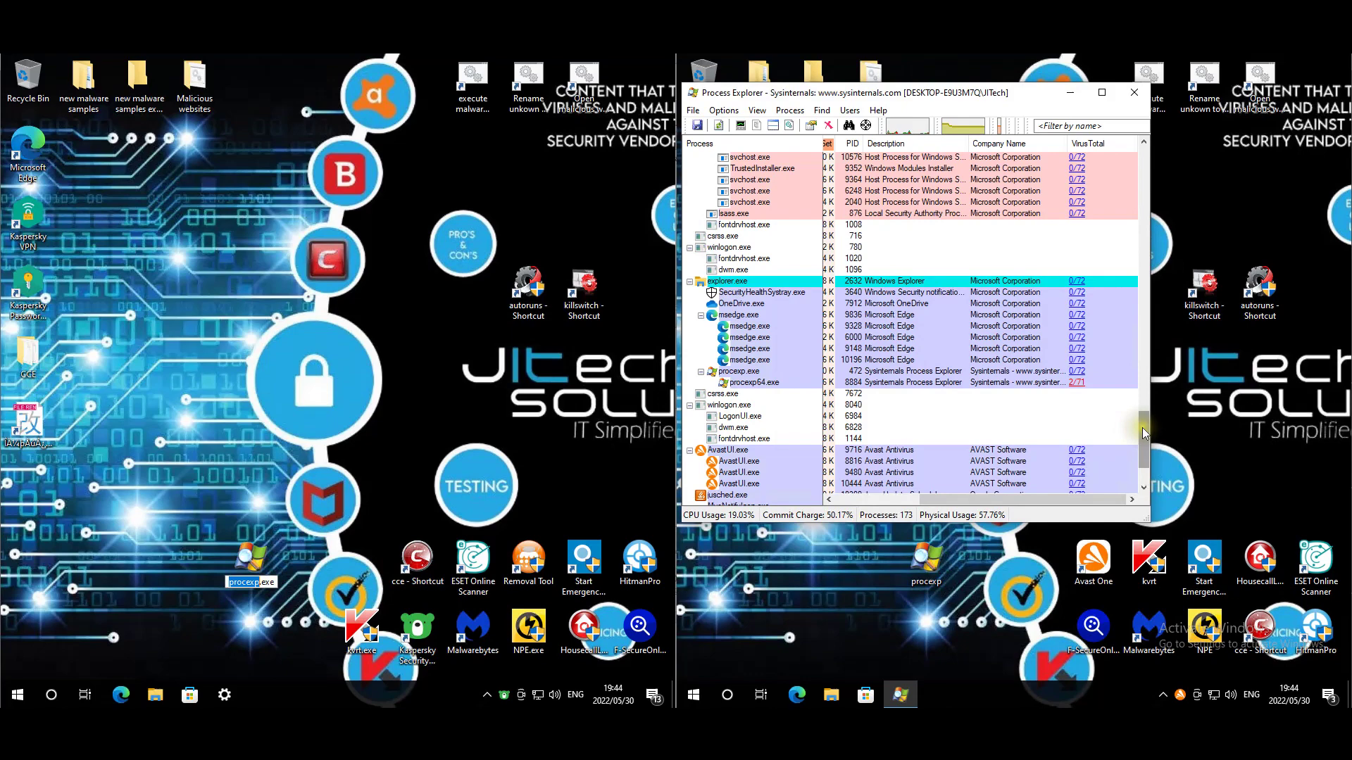
pyautogui.moveTo(1142, 428); pyautogui.dragTo(1145, 148)
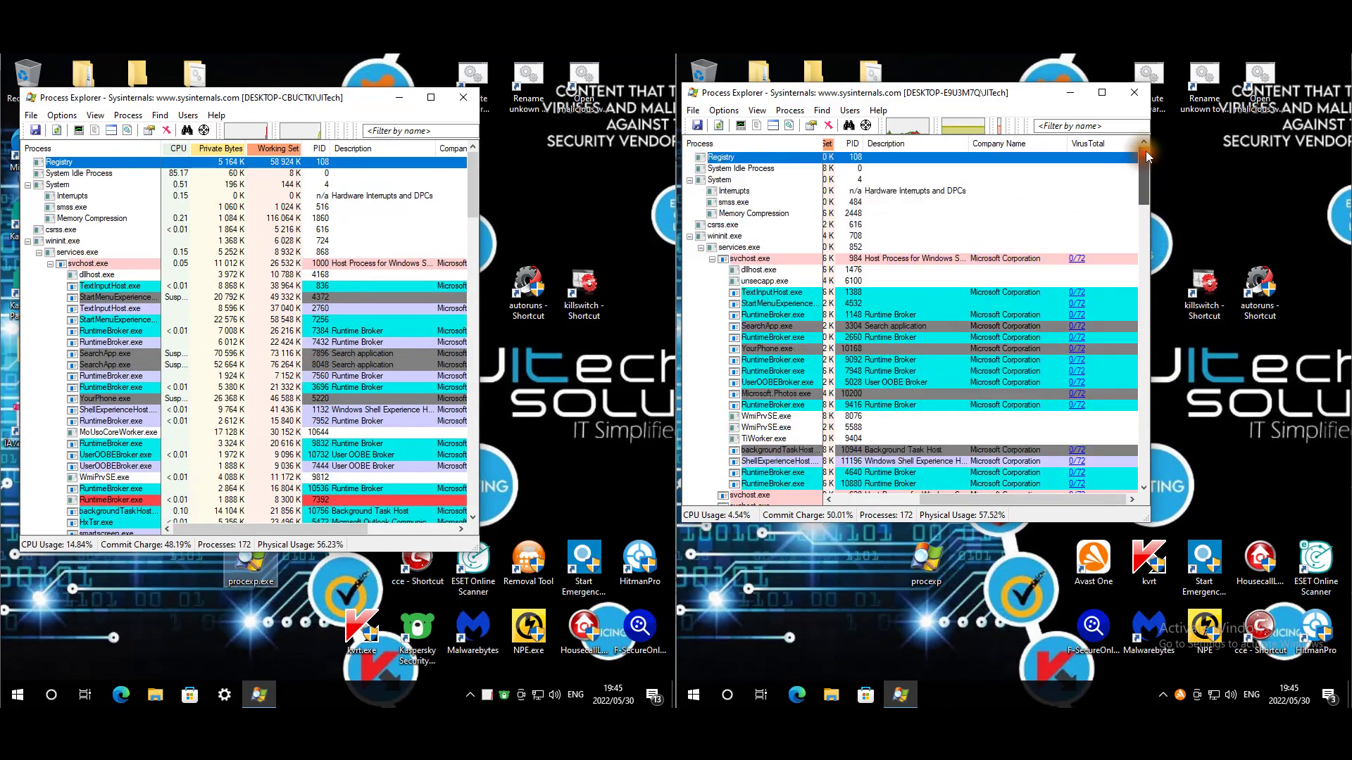
# Step: Close the right Process Explorer and bring the left machine's VirusTotal scores into view
pyautogui.click(1136, 92)
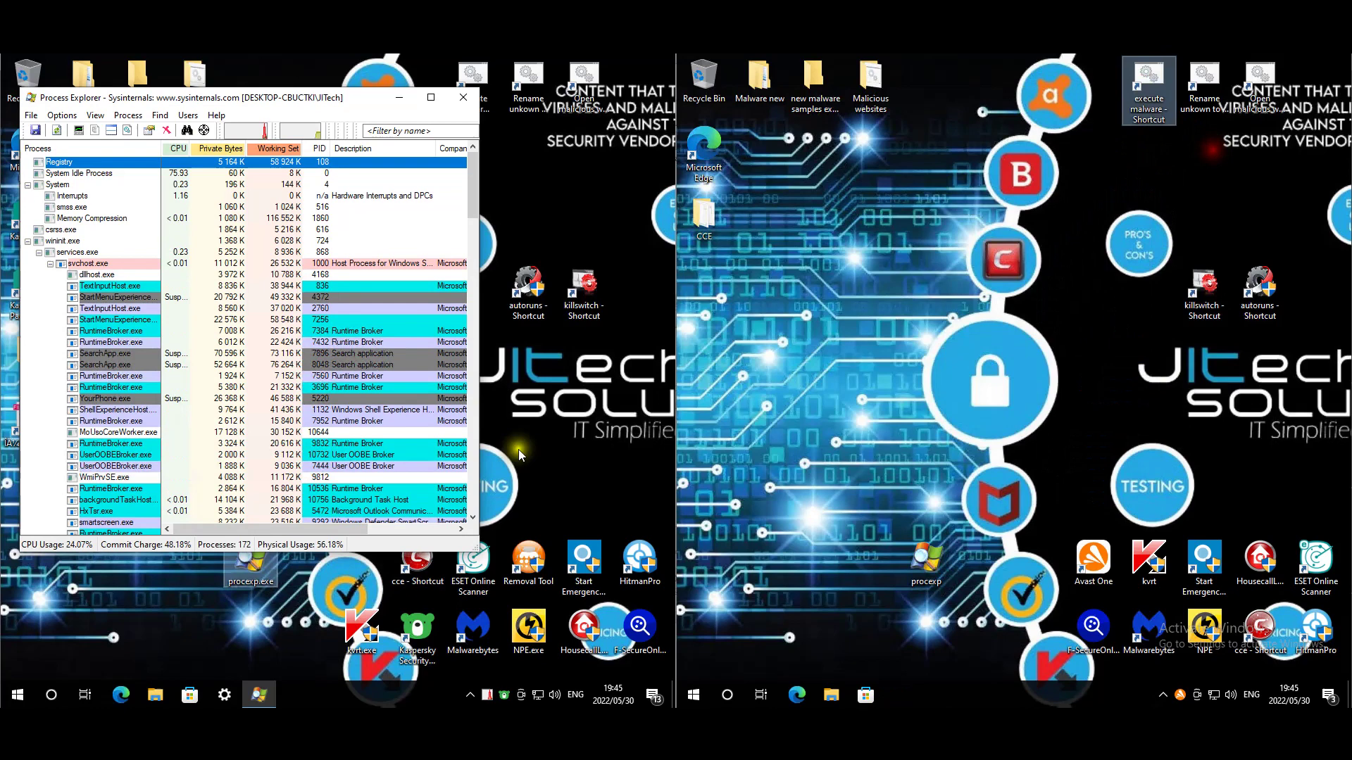
pyautogui.click(193, 596)
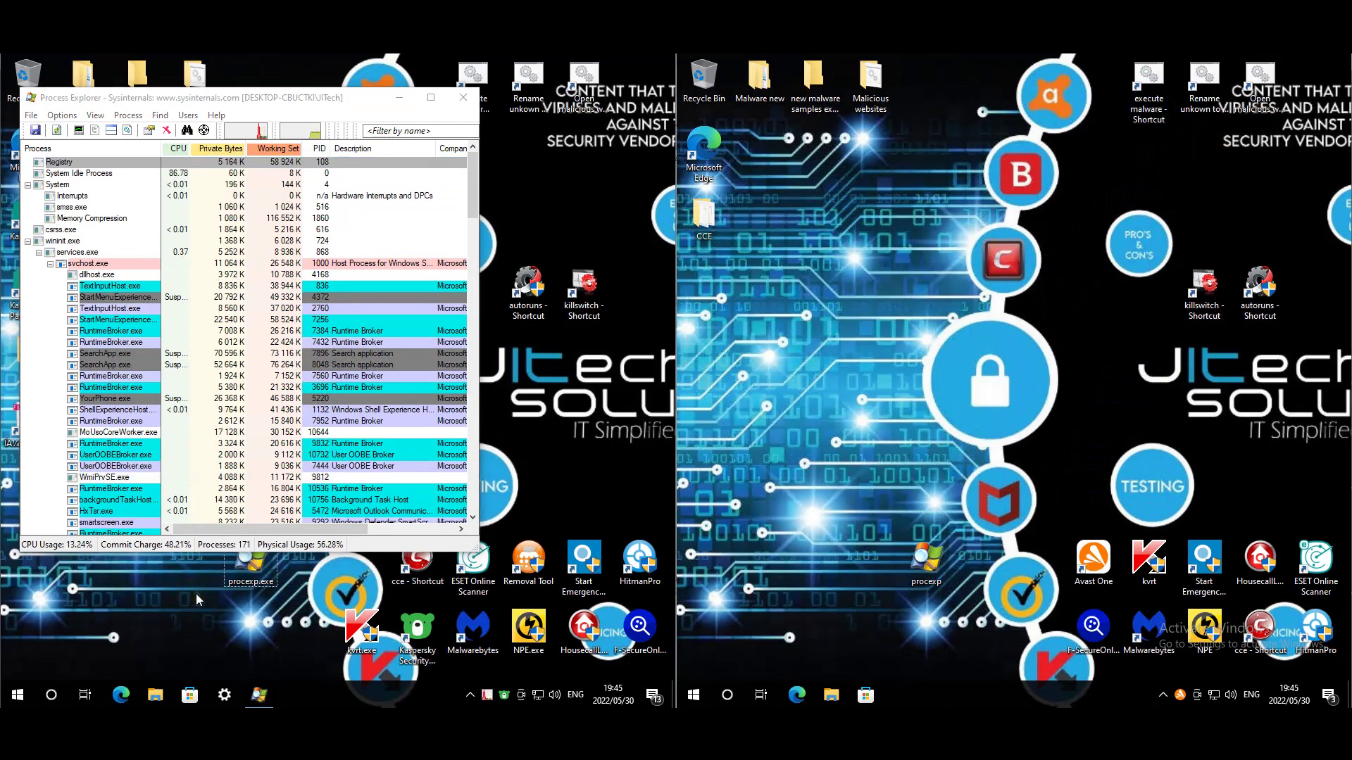
pyautogui.click(406, 526)
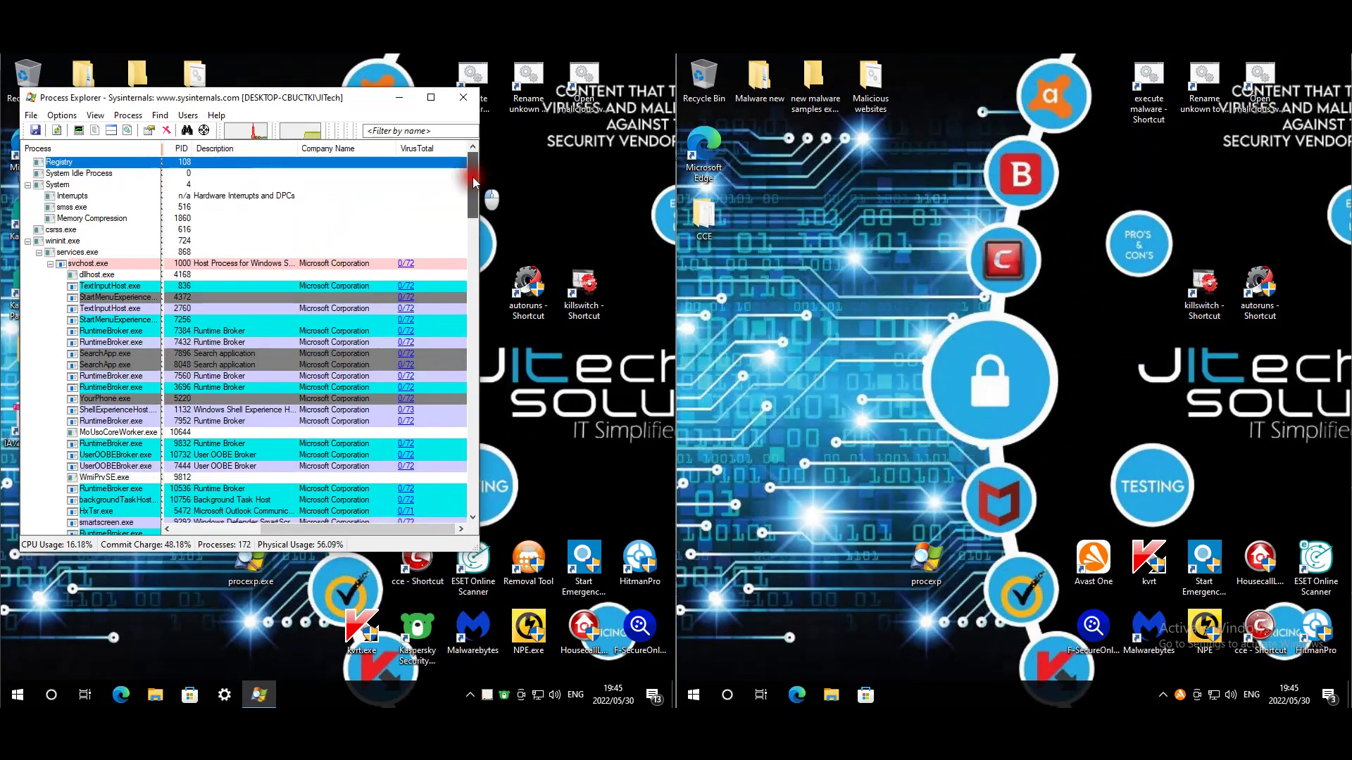
pyautogui.moveTo(473, 182); pyautogui.dragTo(489, 483)
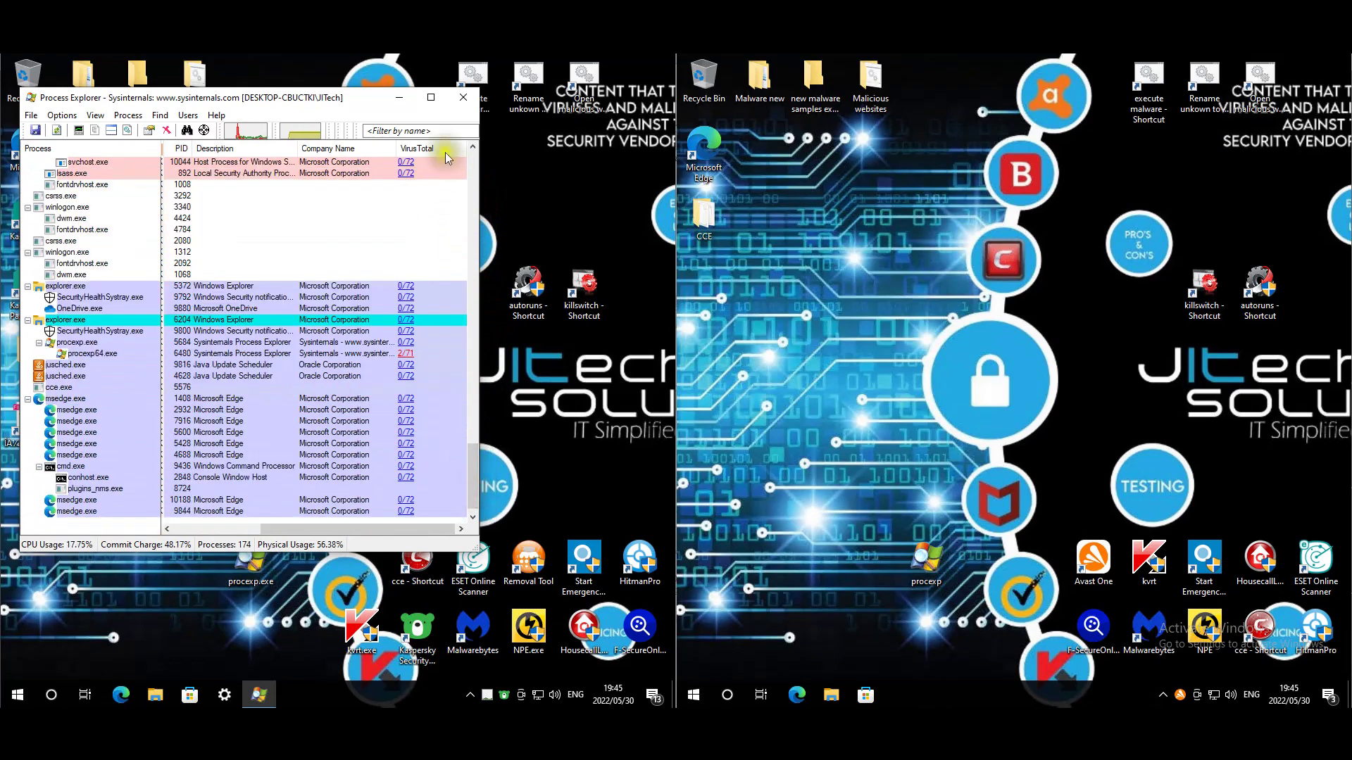
pyautogui.click(463, 97)
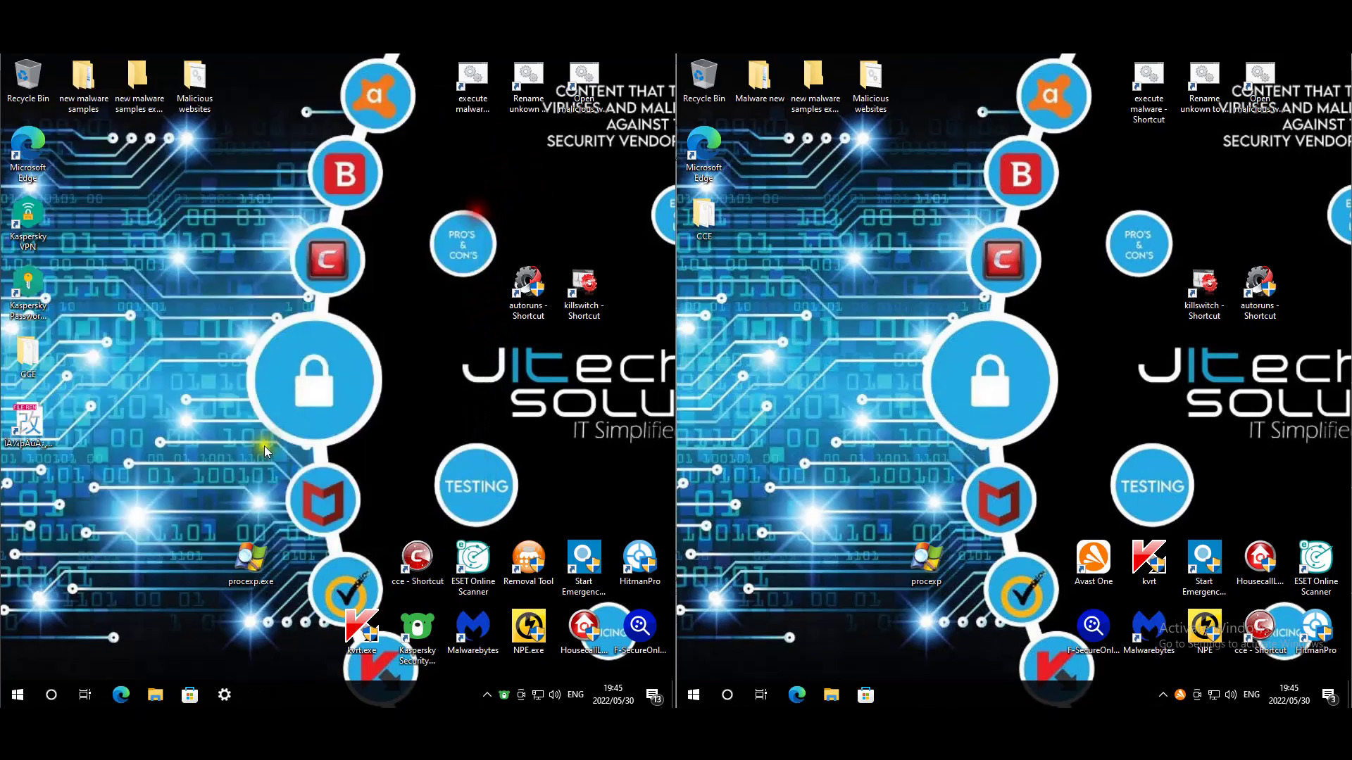
pyautogui.rightClick(277, 686)
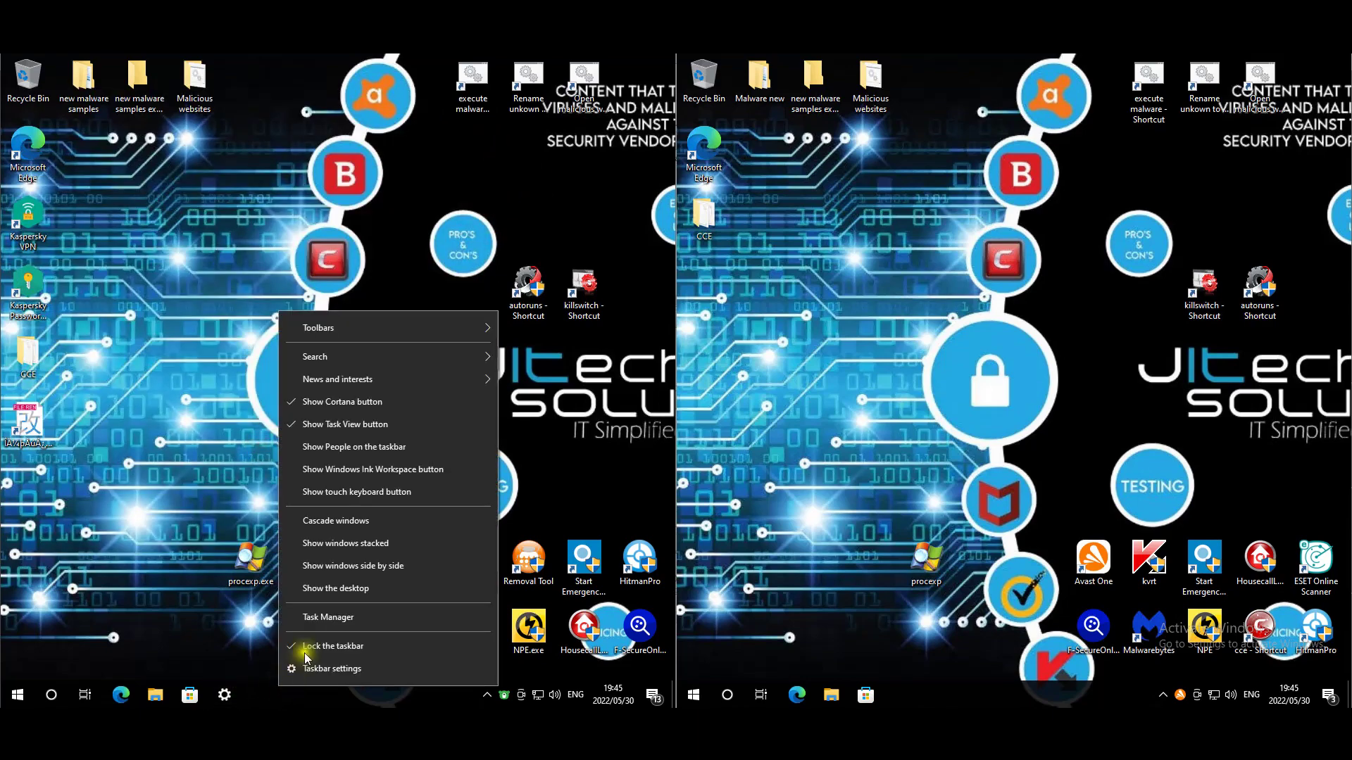
pyautogui.click(320, 619)
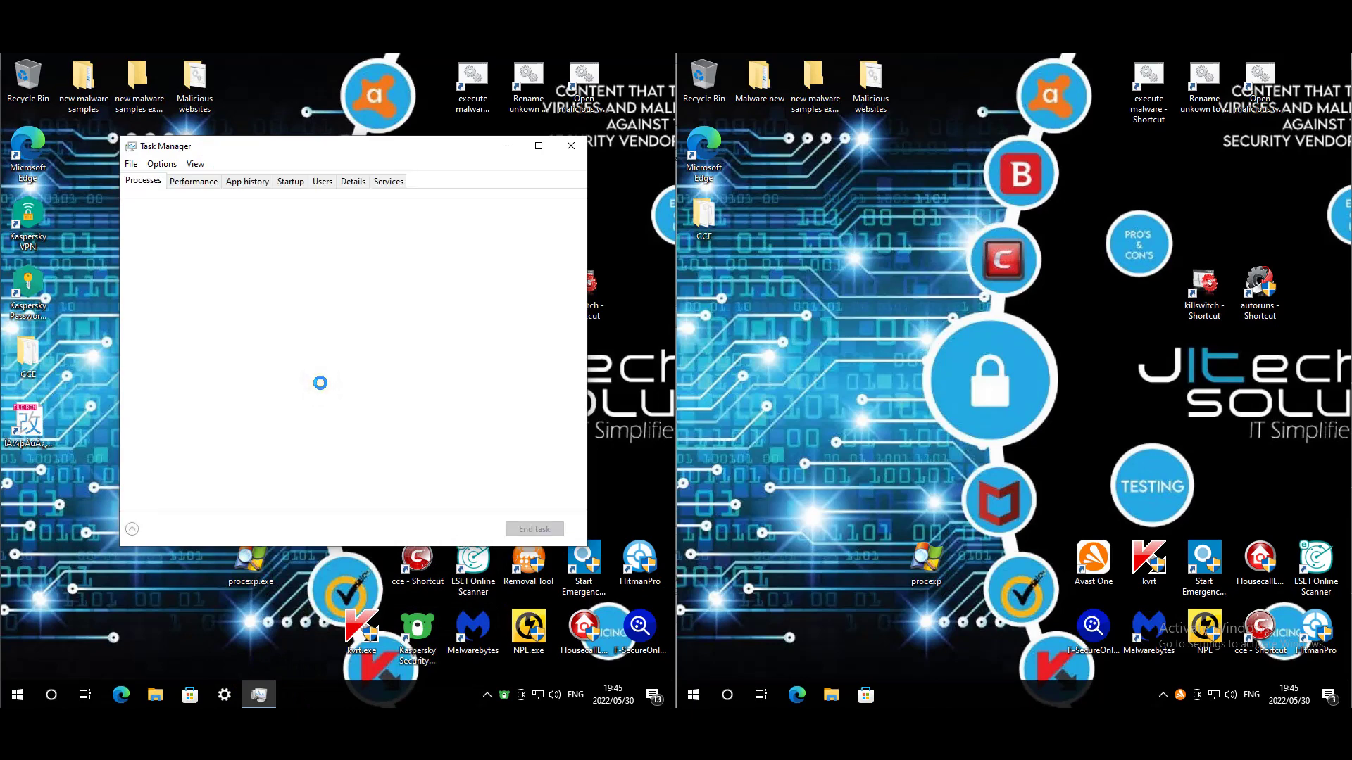
pyautogui.click(290, 182)
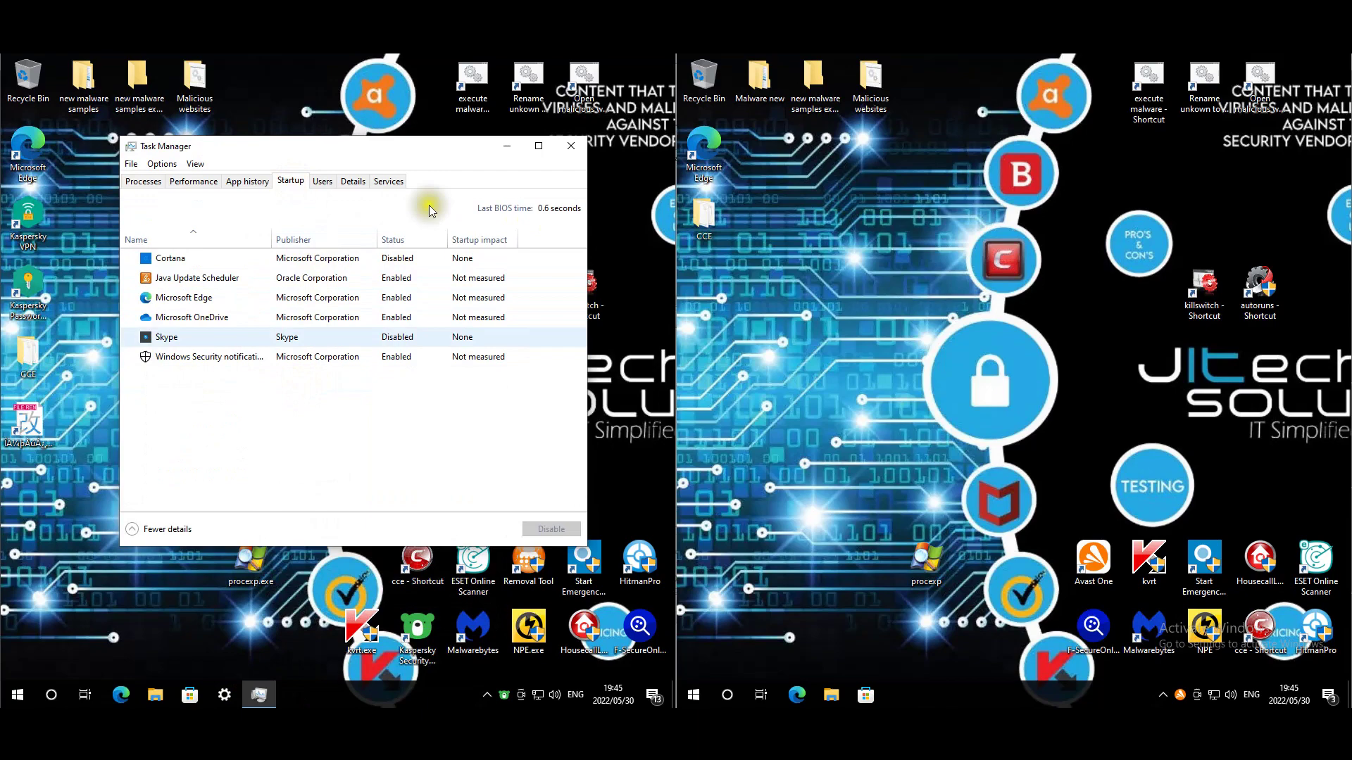
pyautogui.click(570, 146)
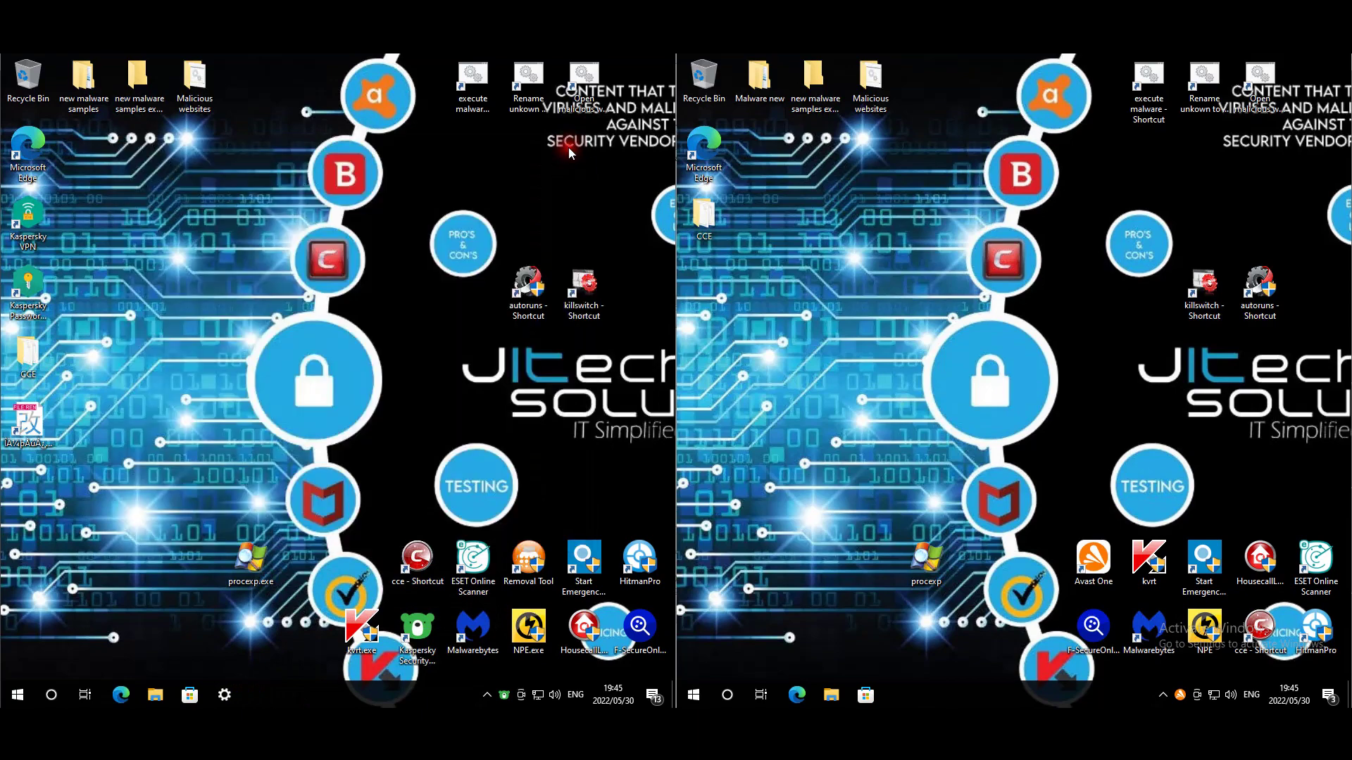
pyautogui.click(873, 180)
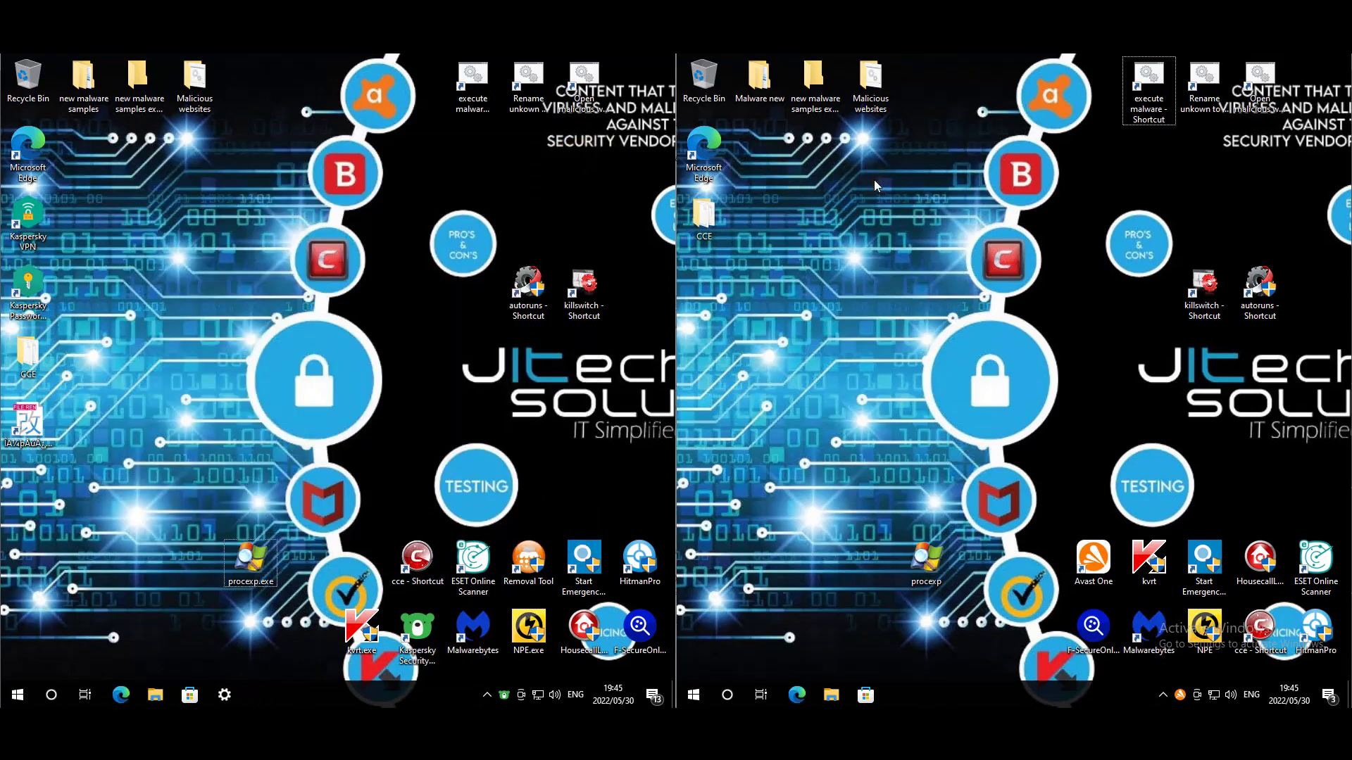
pyautogui.click(315, 114)
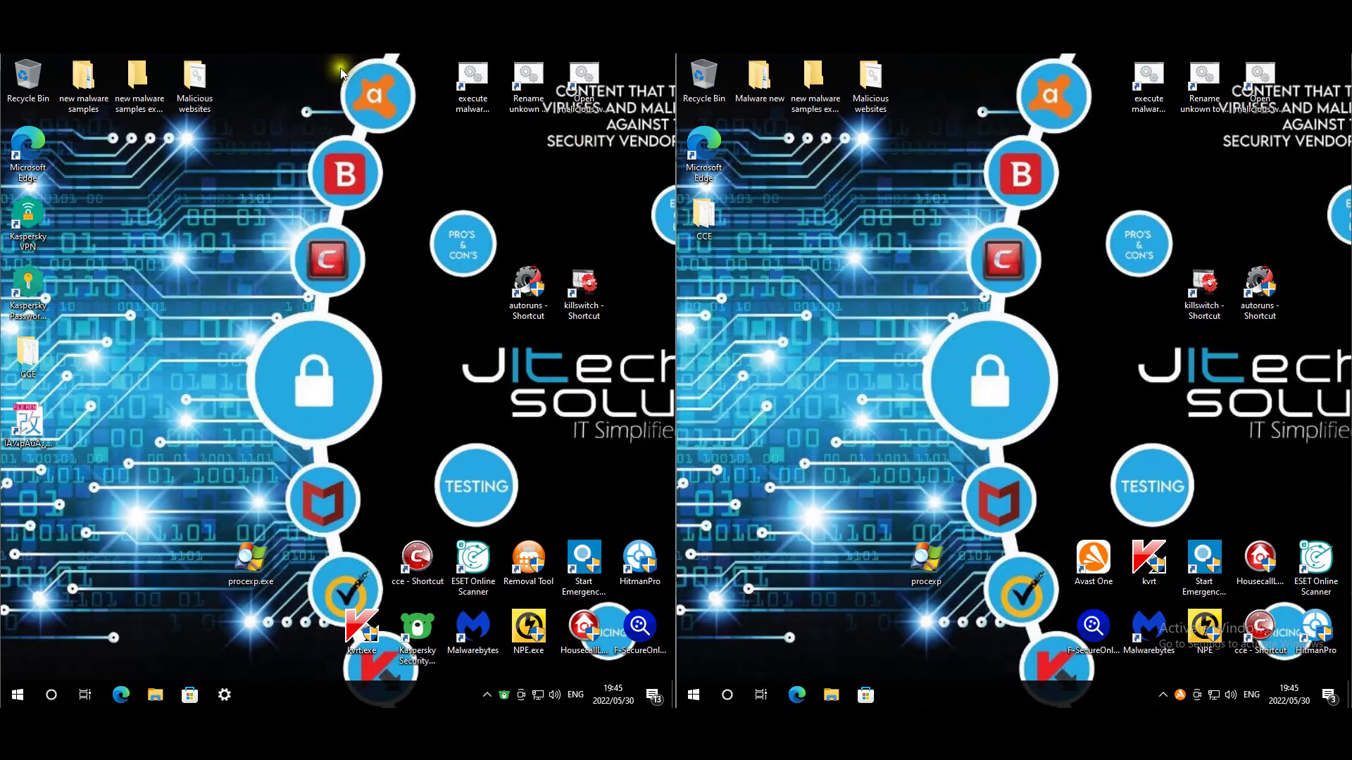
pyautogui.press('super+e')
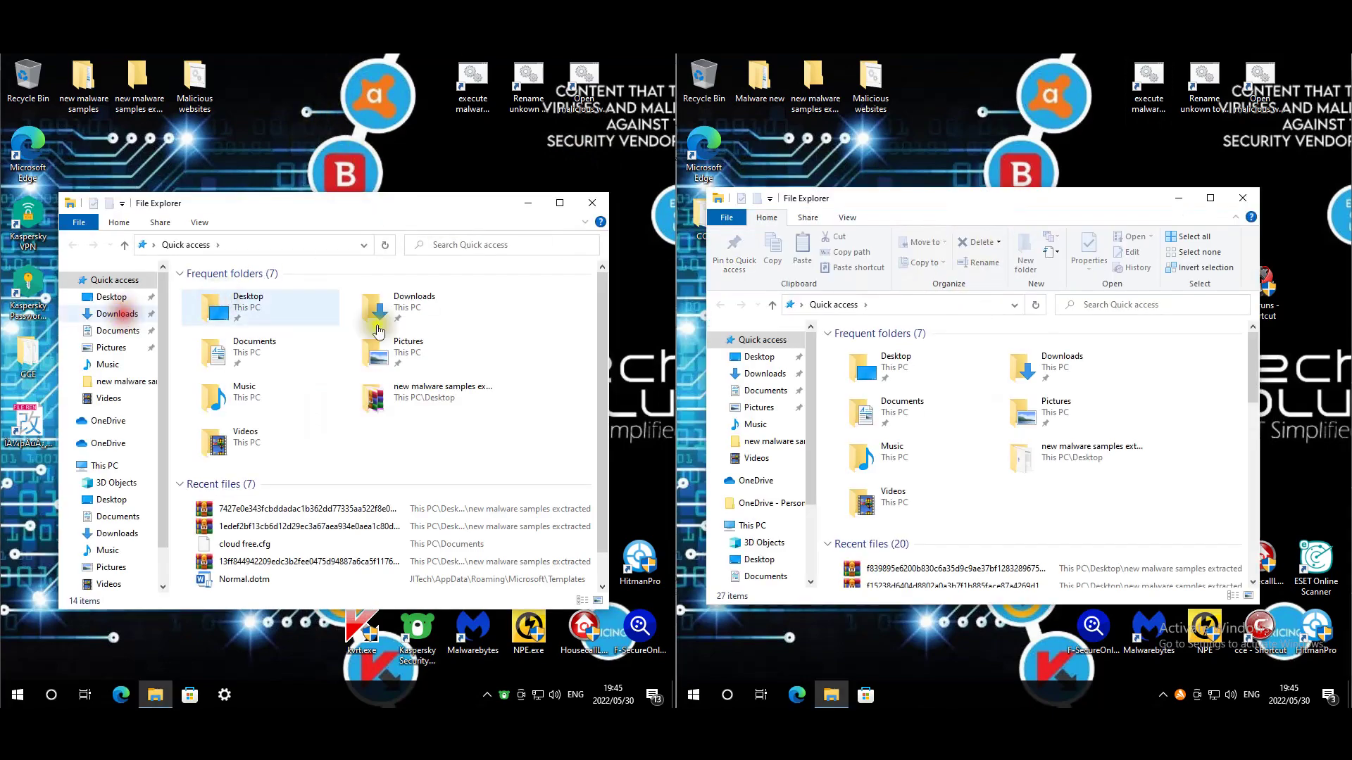
pyautogui.click(117, 314)
pyautogui.click(765, 373)
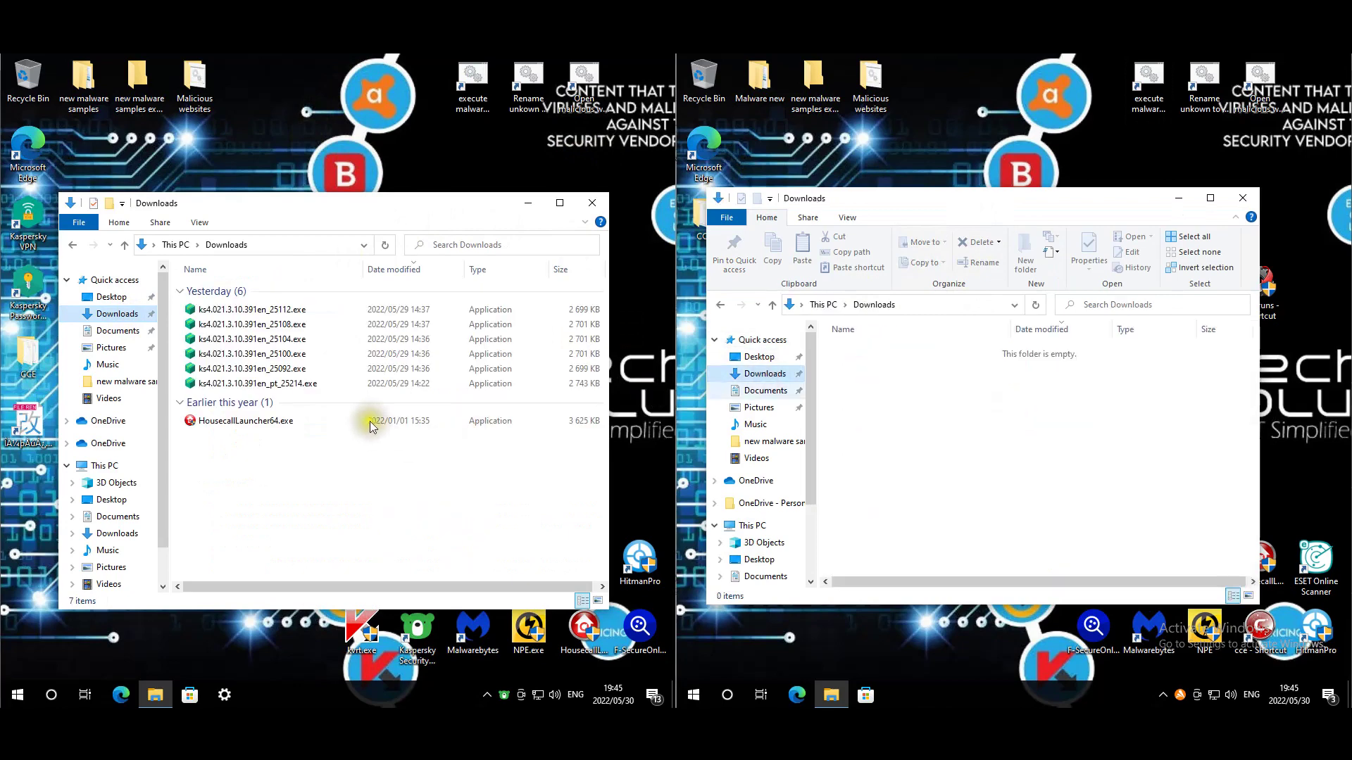
pyautogui.click(113, 331)
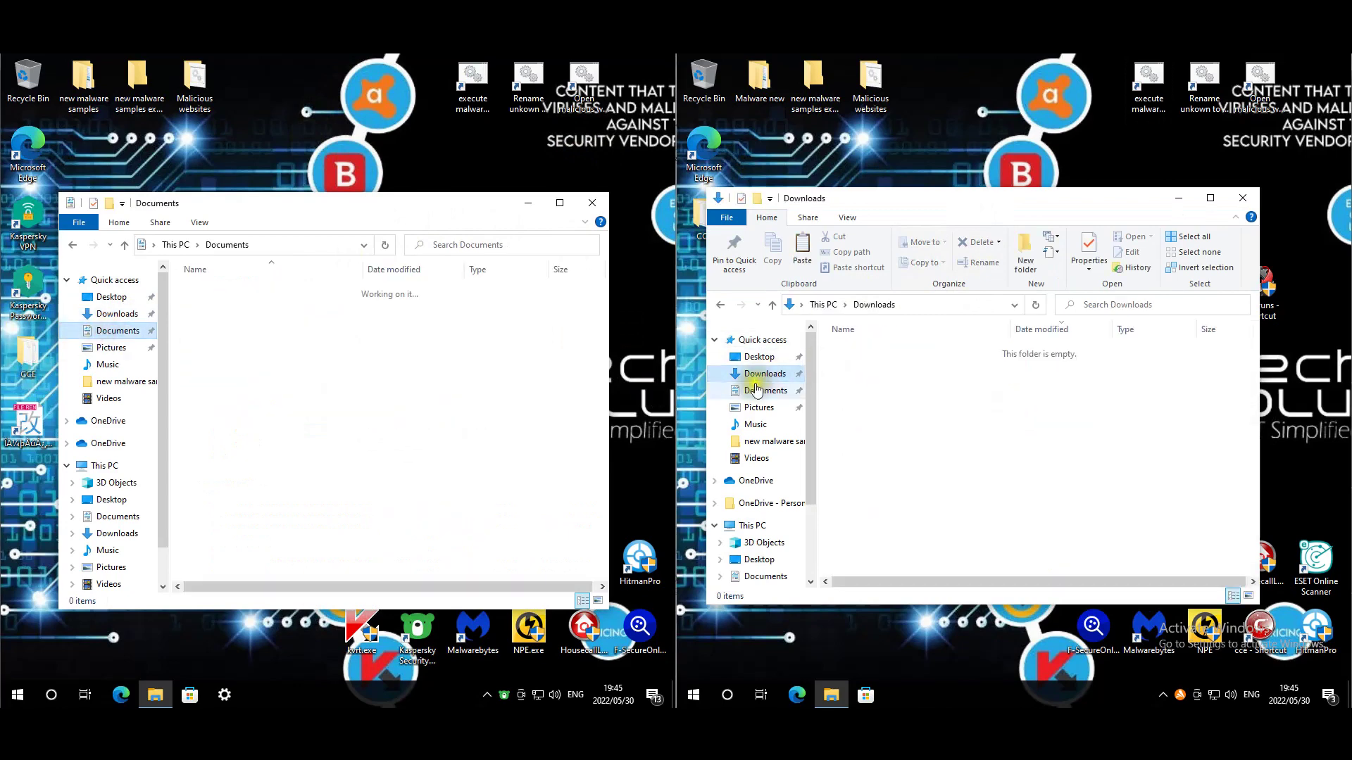
pyautogui.click(754, 392)
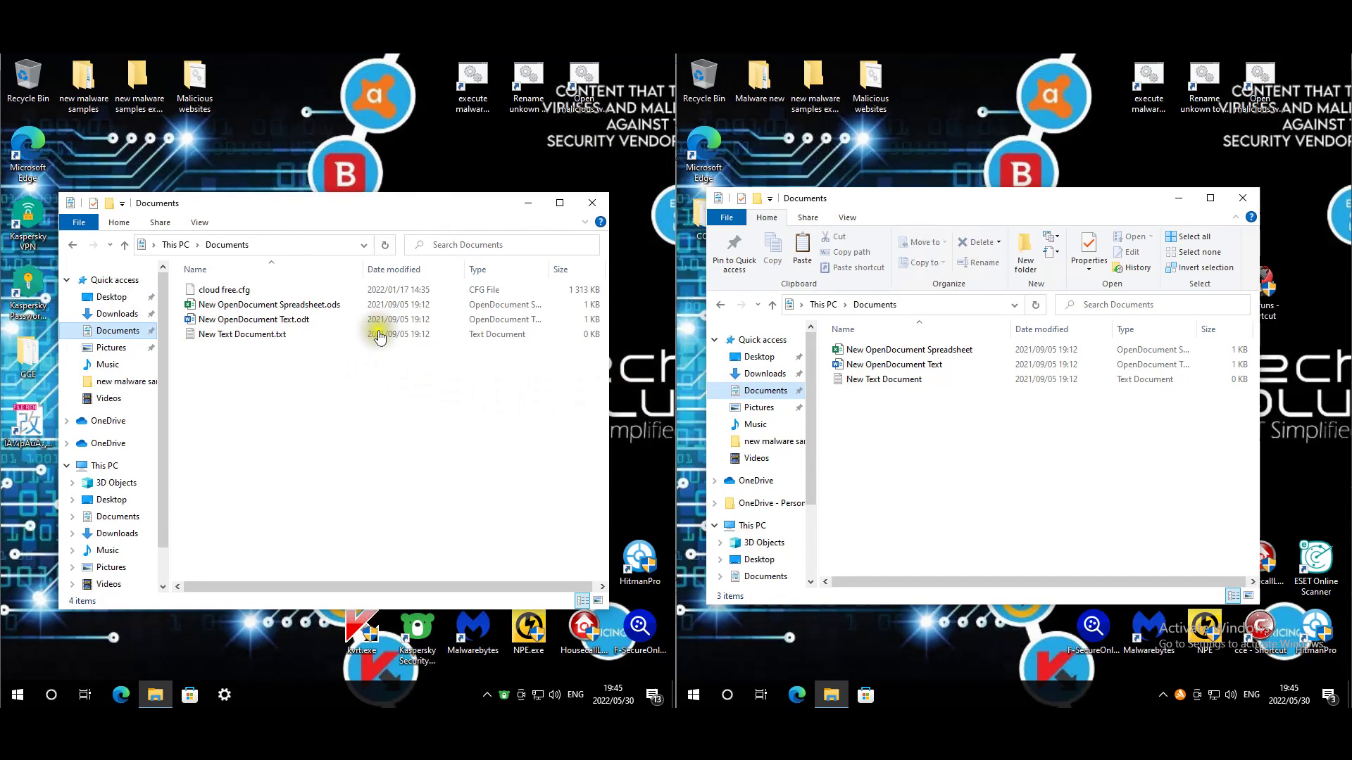
pyautogui.click(215, 289)
pyautogui.click(110, 347)
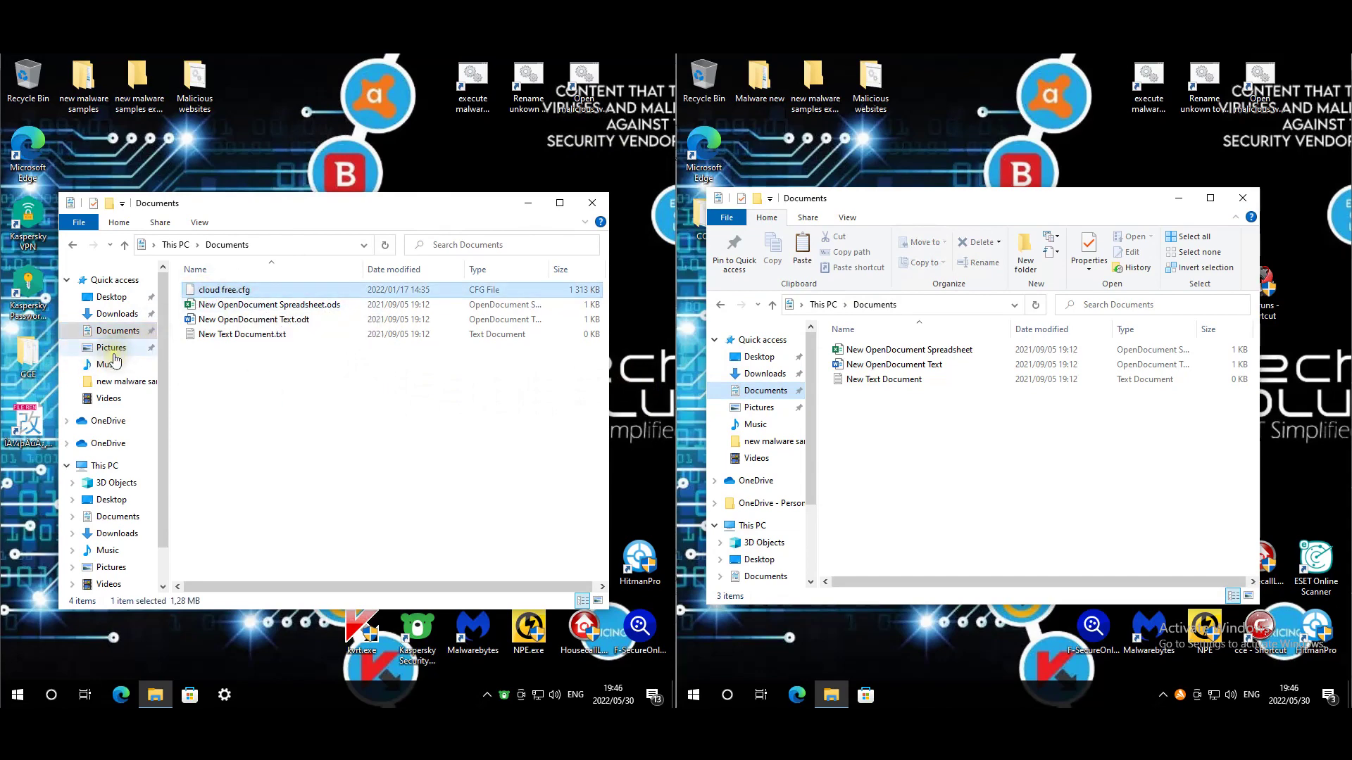
pyautogui.click(761, 409)
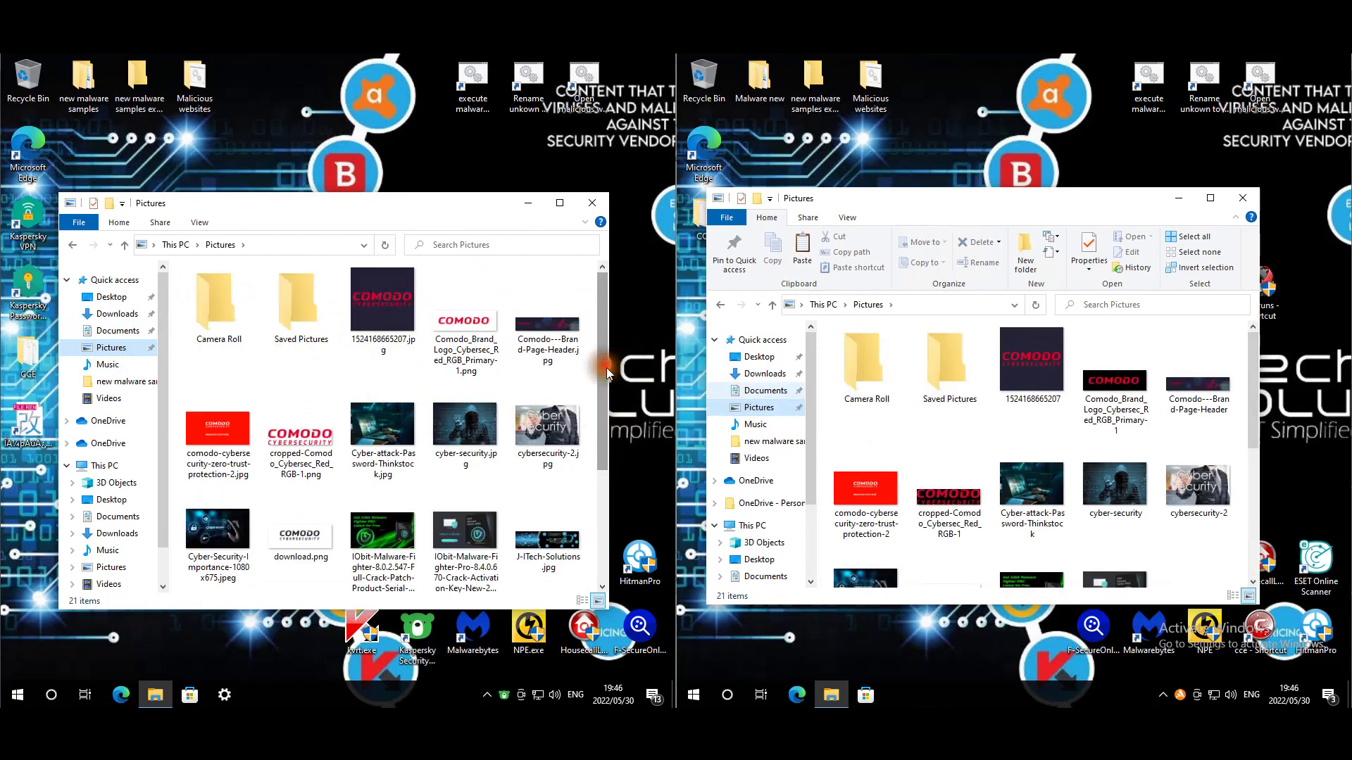
pyautogui.scroll(-3, 604, 535)
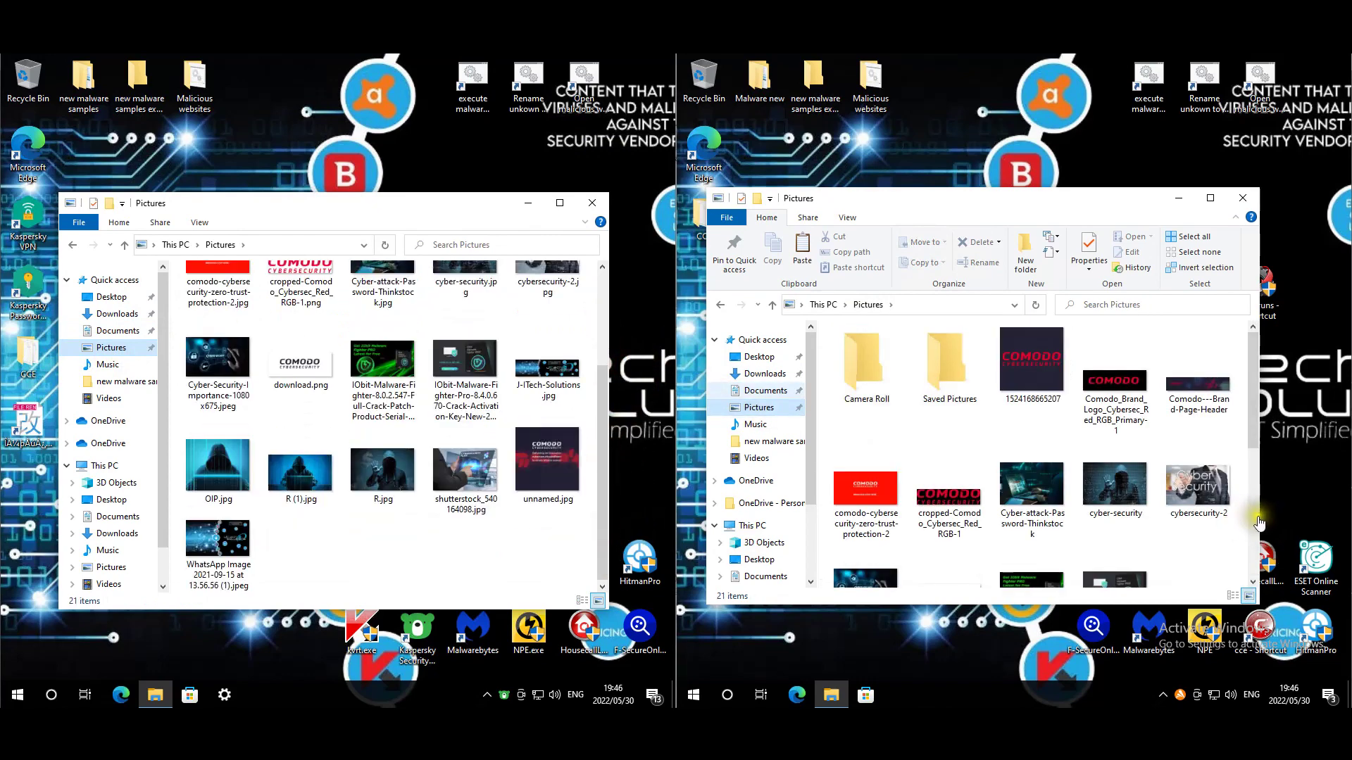
pyautogui.scroll(-5, 1256, 516)
pyautogui.click(1252, 571)
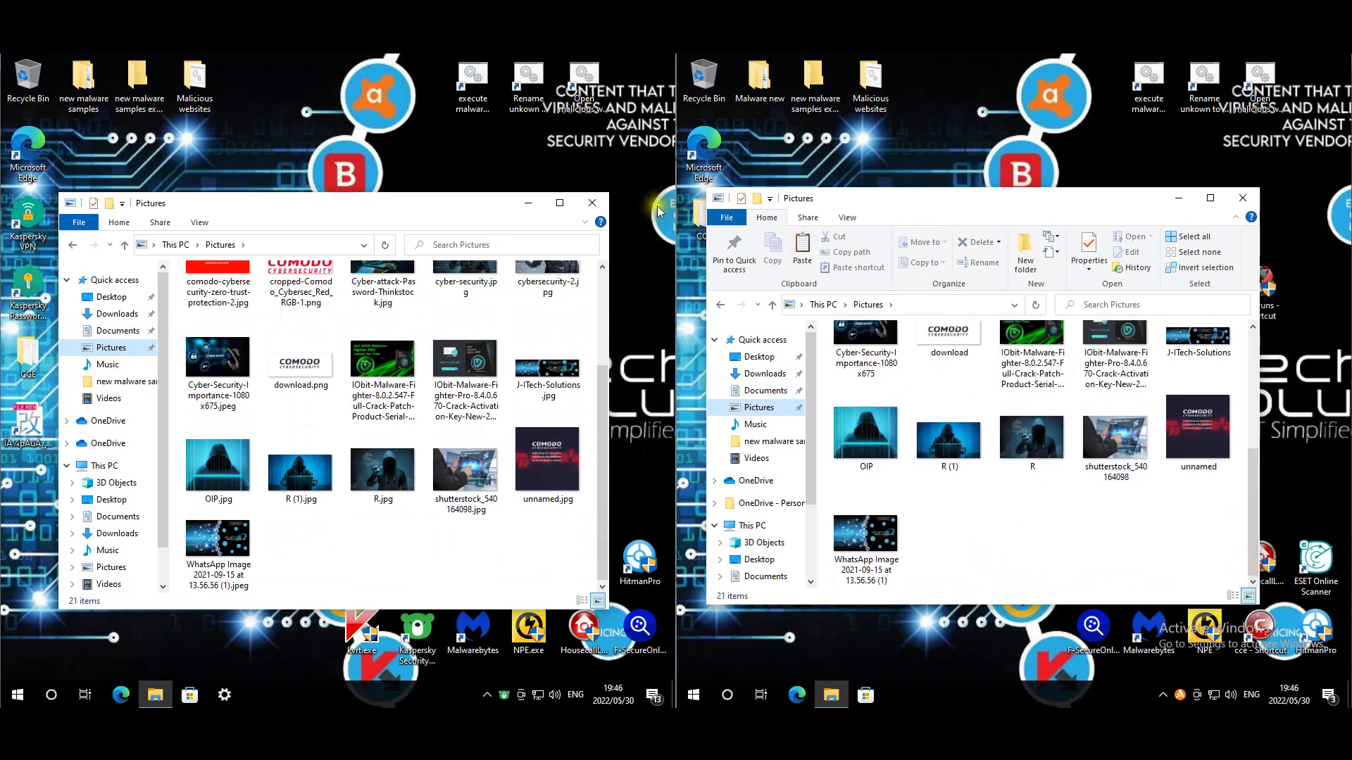
# Step: Close the Pictures windows and open Control Panel's installed-programs list on both machines
pyautogui.hotkey('alt', 'F4')
pyautogui.hotkey('alt', 'F4')
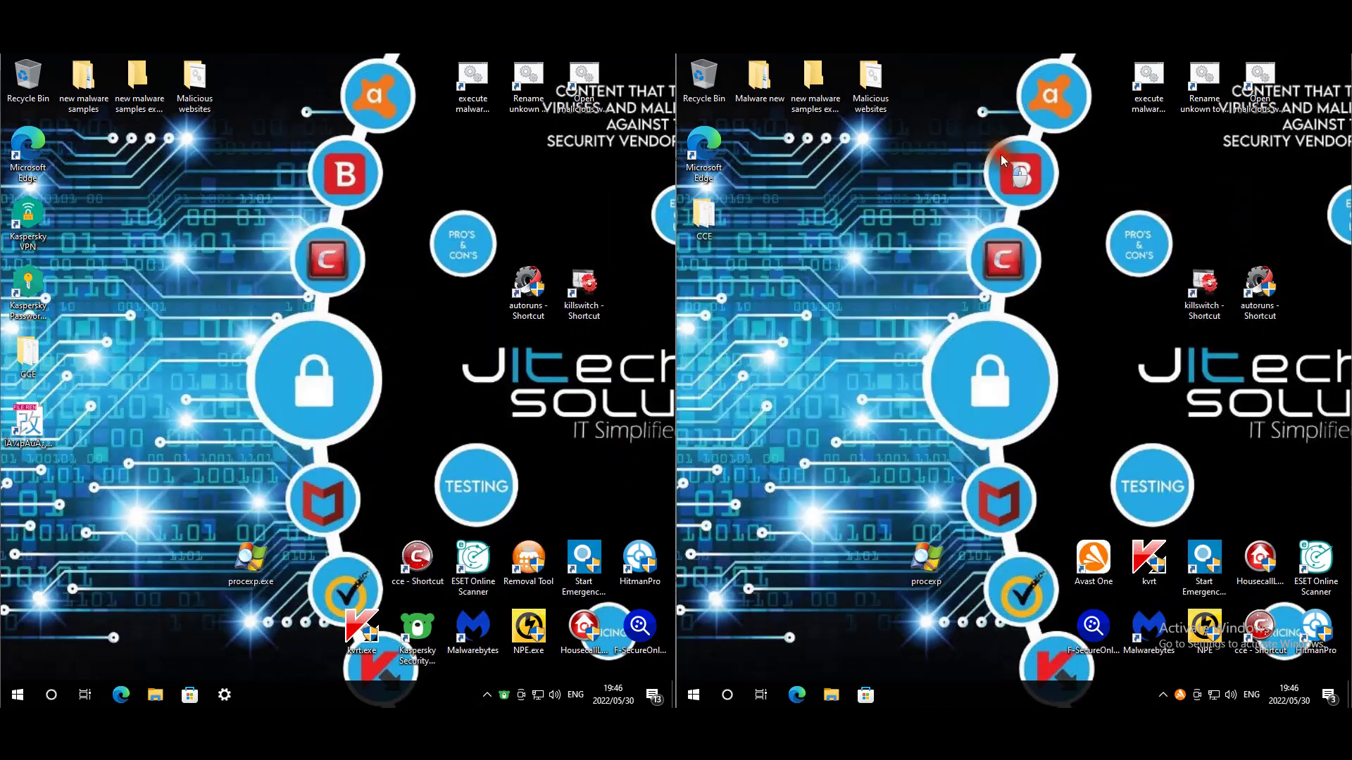
pyautogui.press('super+r')
pyautogui.write('regedit')
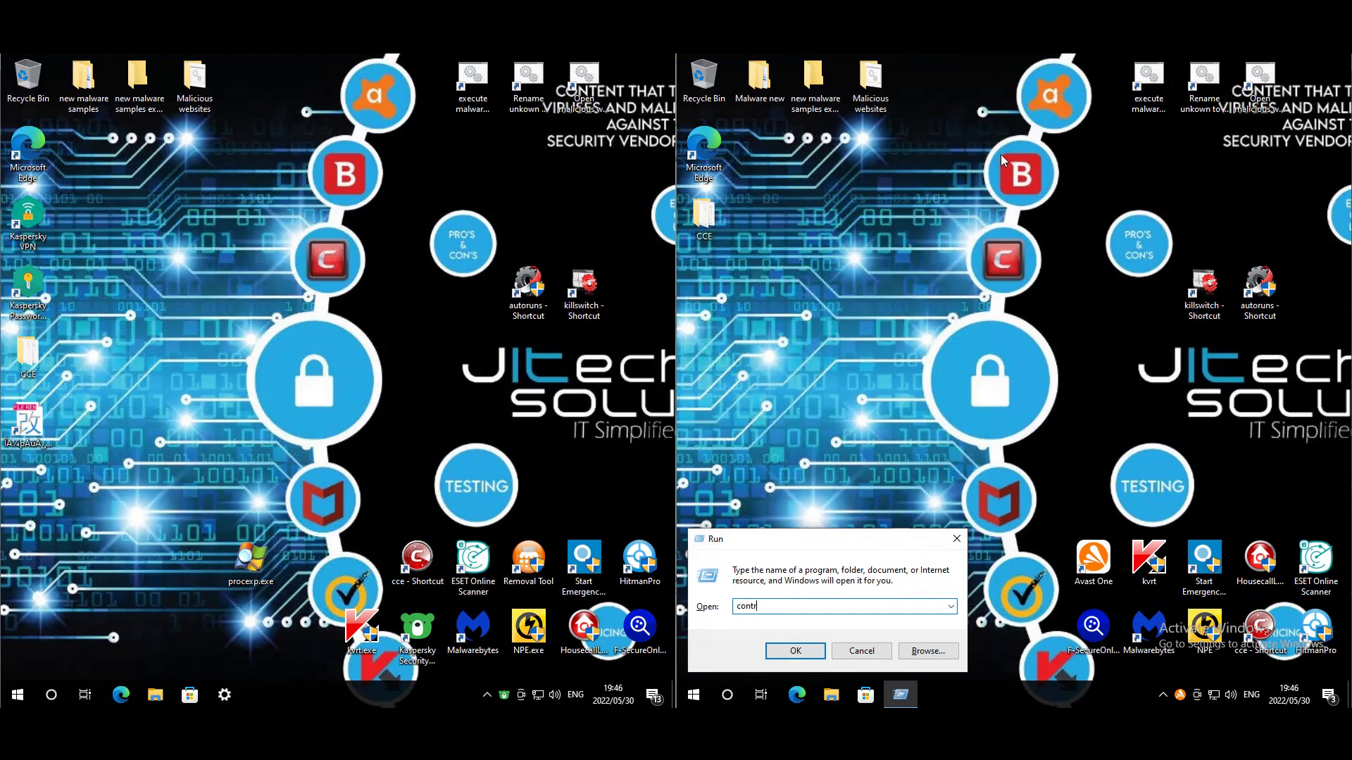
pyautogui.press('Return')
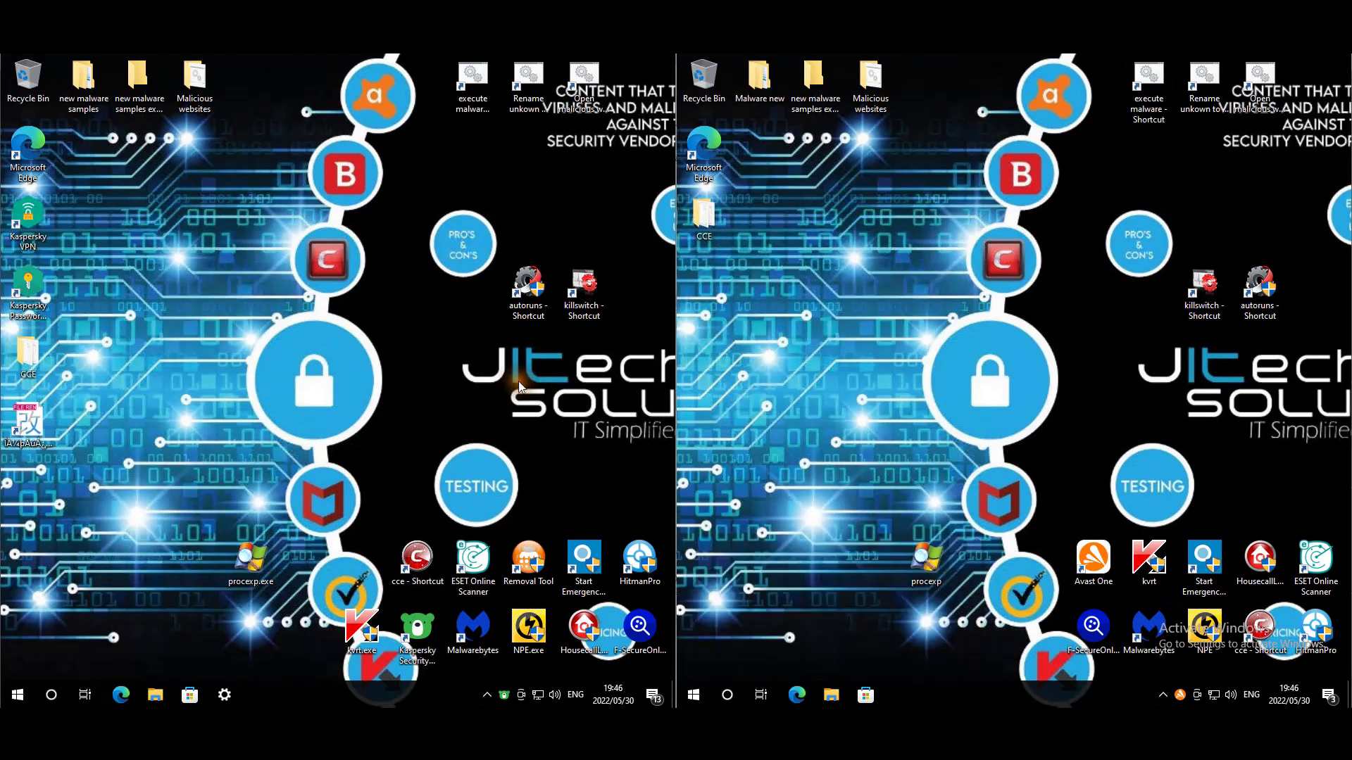
pyautogui.press('super+r')
pyautogui.write('control')
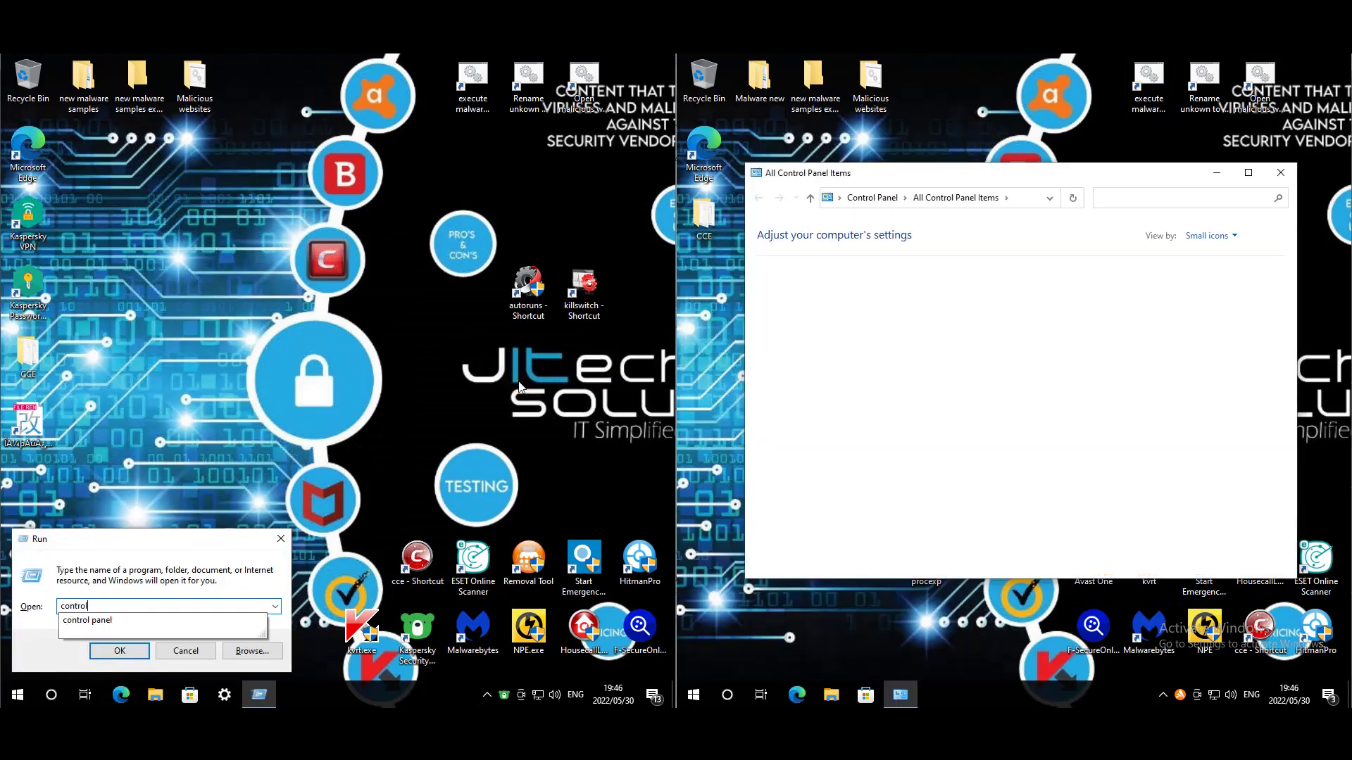
pyautogui.press('Return')
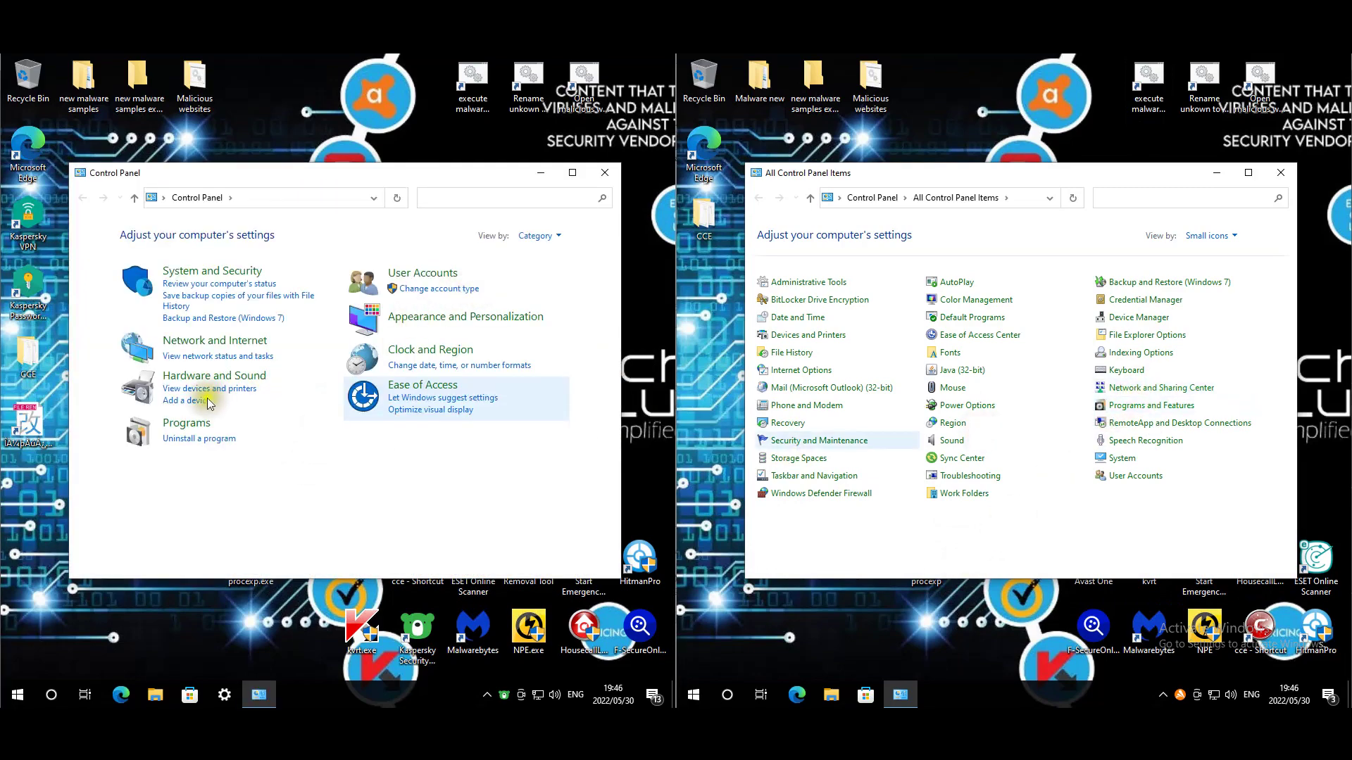
pyautogui.click(200, 438)
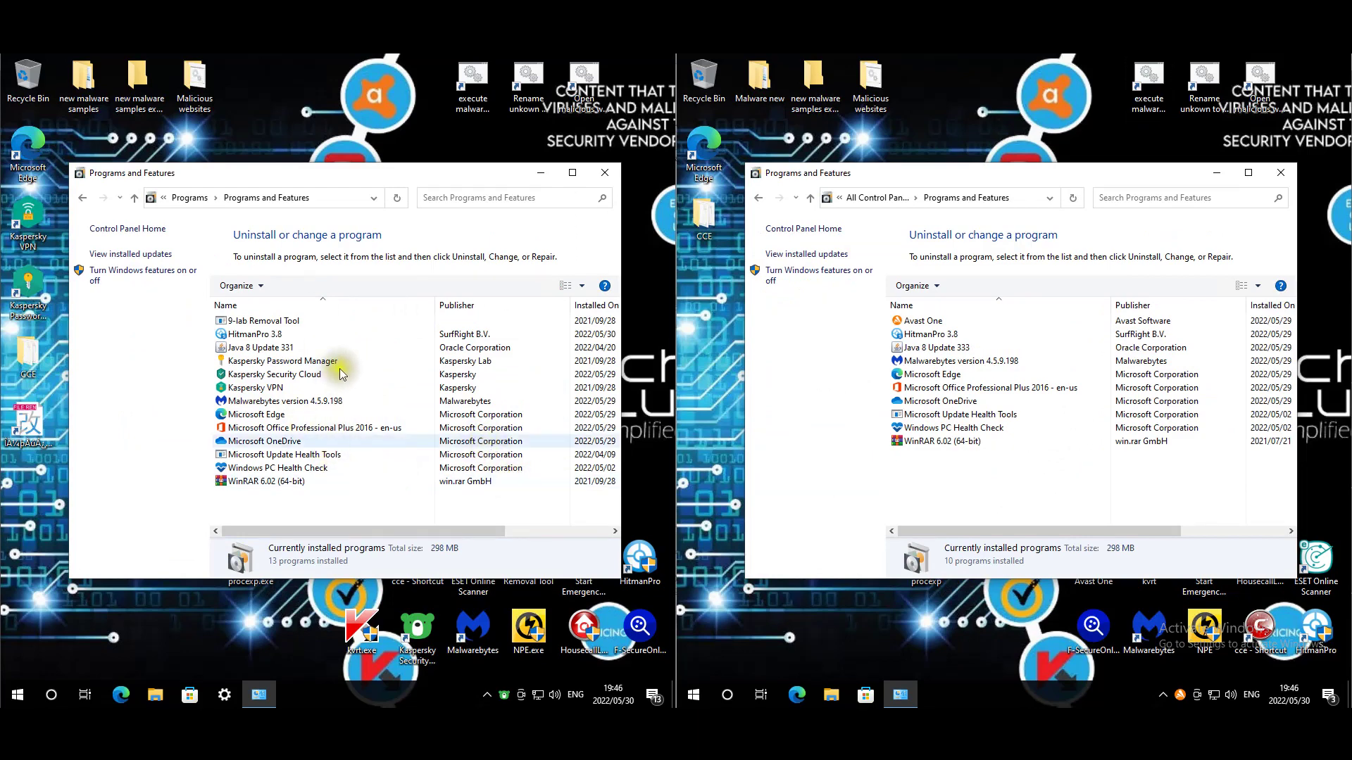
# Step: Try the left desktop shortcut, dismiss the missing-shortcut warning, and close the left Programs and Features
pyautogui.click(31, 425)
pyautogui.doubleClick(31, 425)
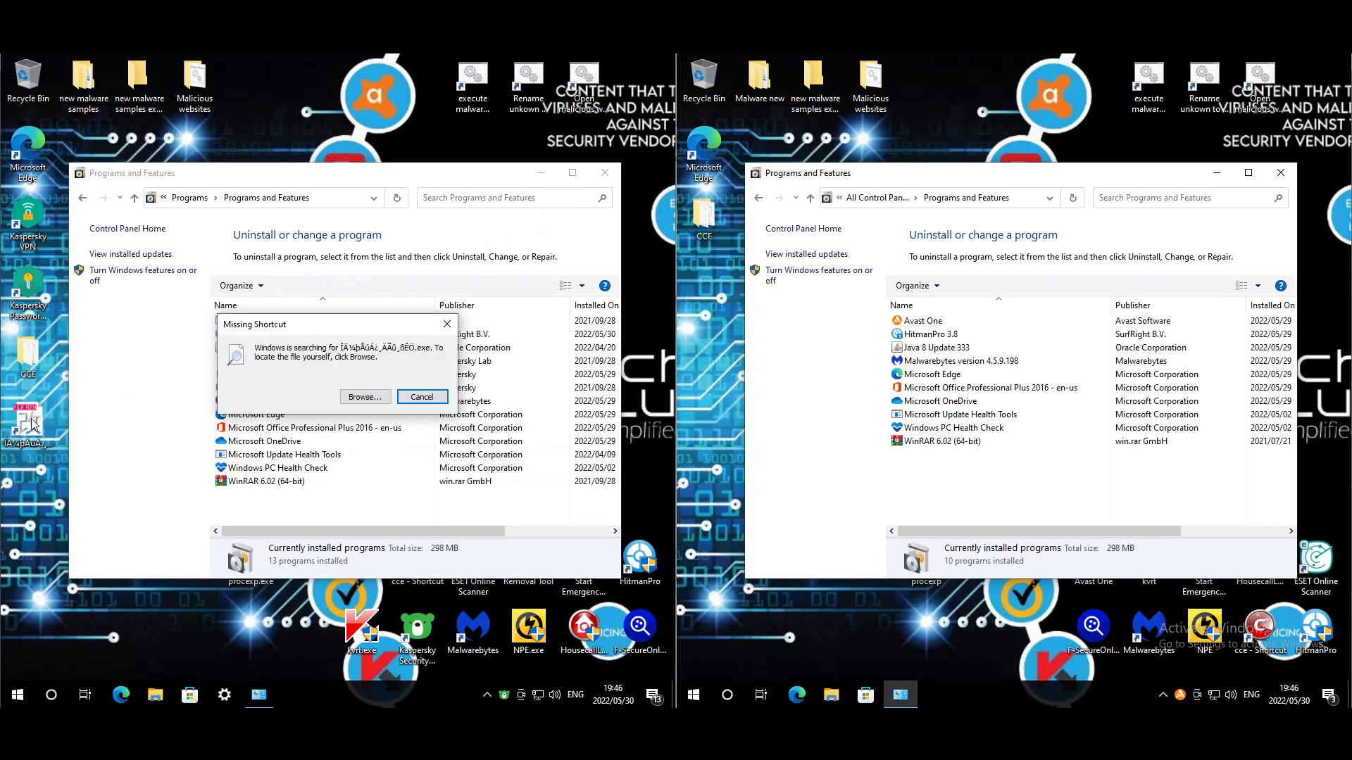
pyautogui.click(423, 397)
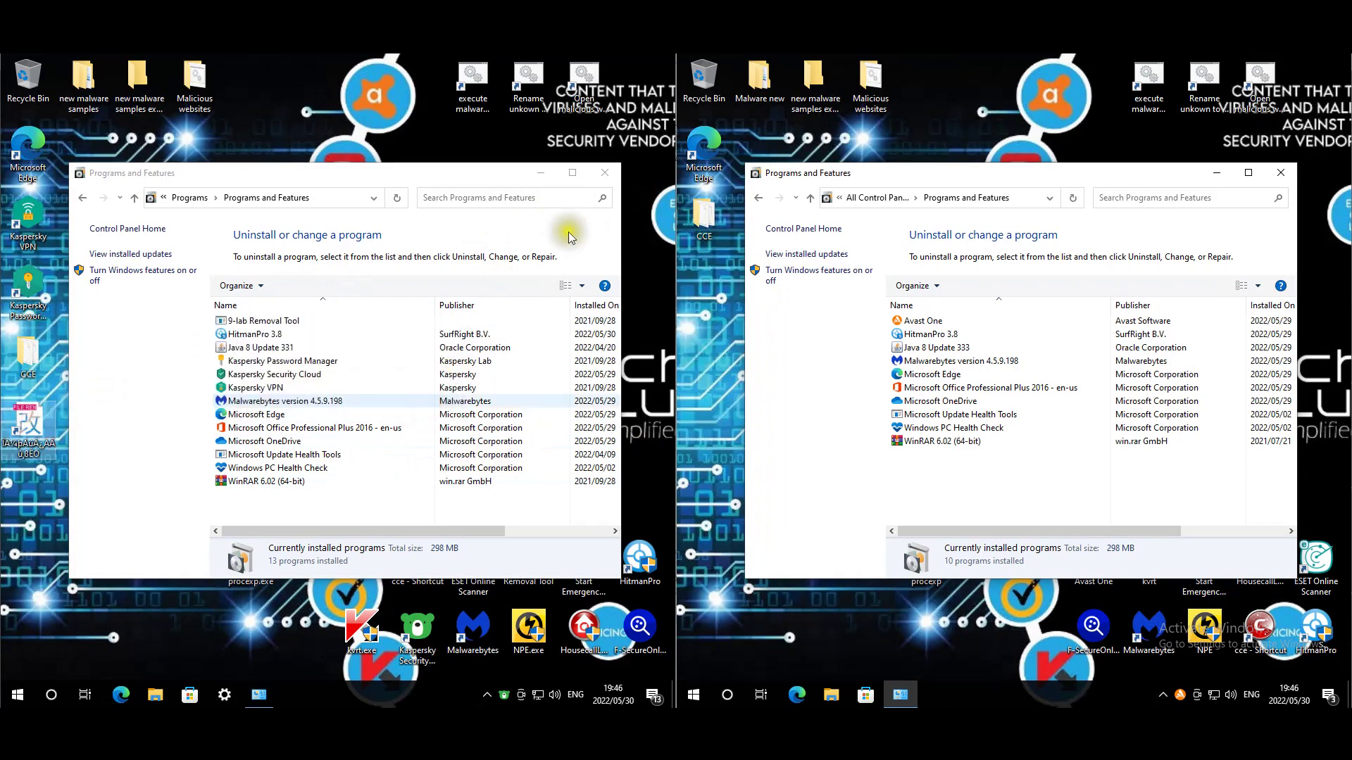
pyautogui.click(604, 173)
# Step: Close the right Programs and Features, then inspect Local Disk (C:)'s 9 folders, including EEK and KVRT2020_Data, and close Explorer
pyautogui.click(1280, 172)
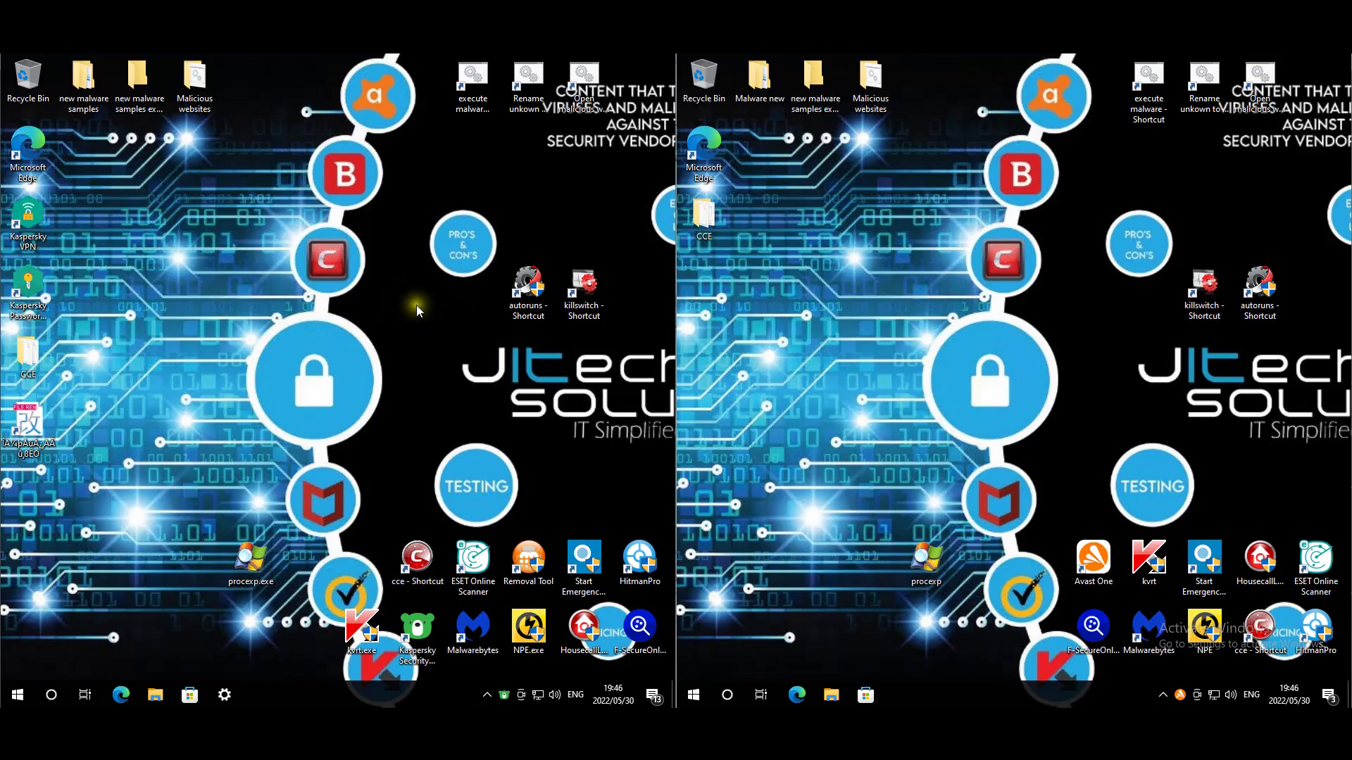
pyautogui.press('super+e')
pyautogui.click(102, 466)
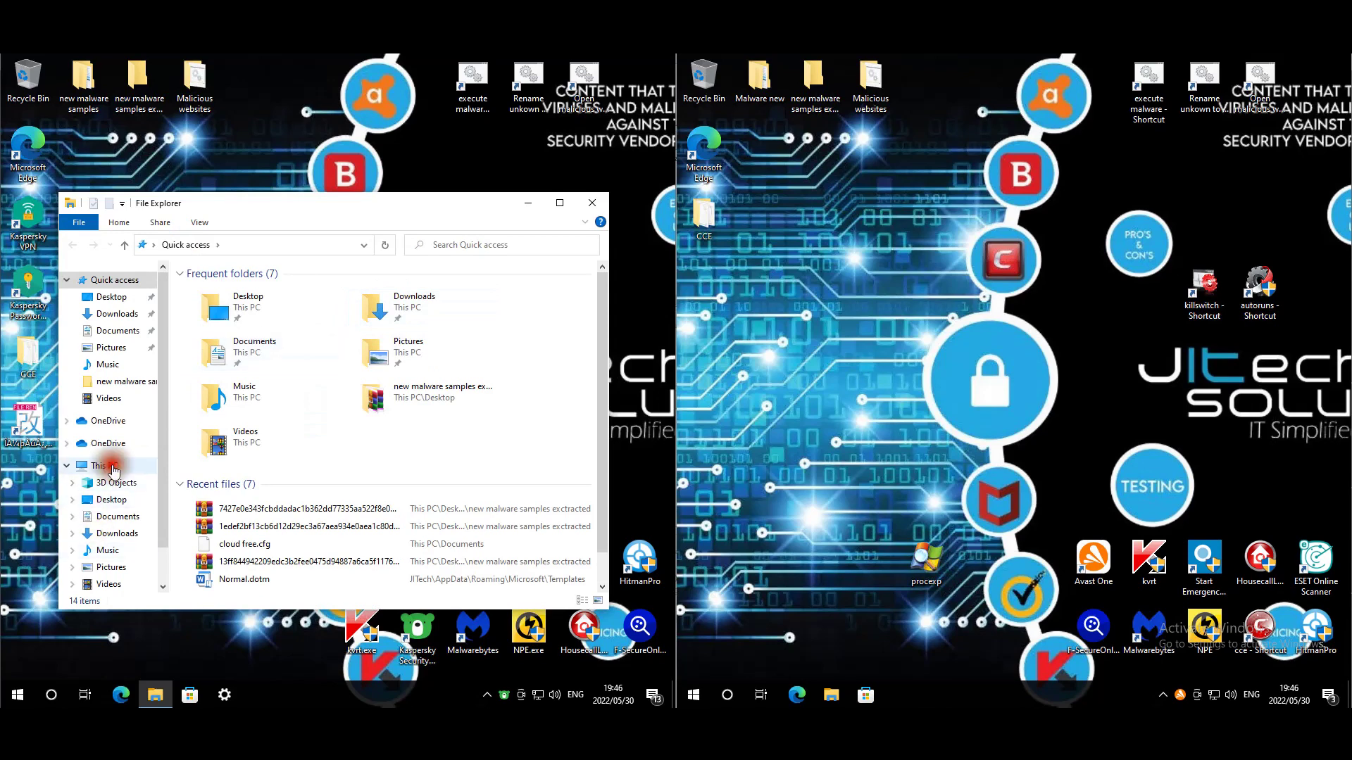
pyautogui.doubleClick(260, 475)
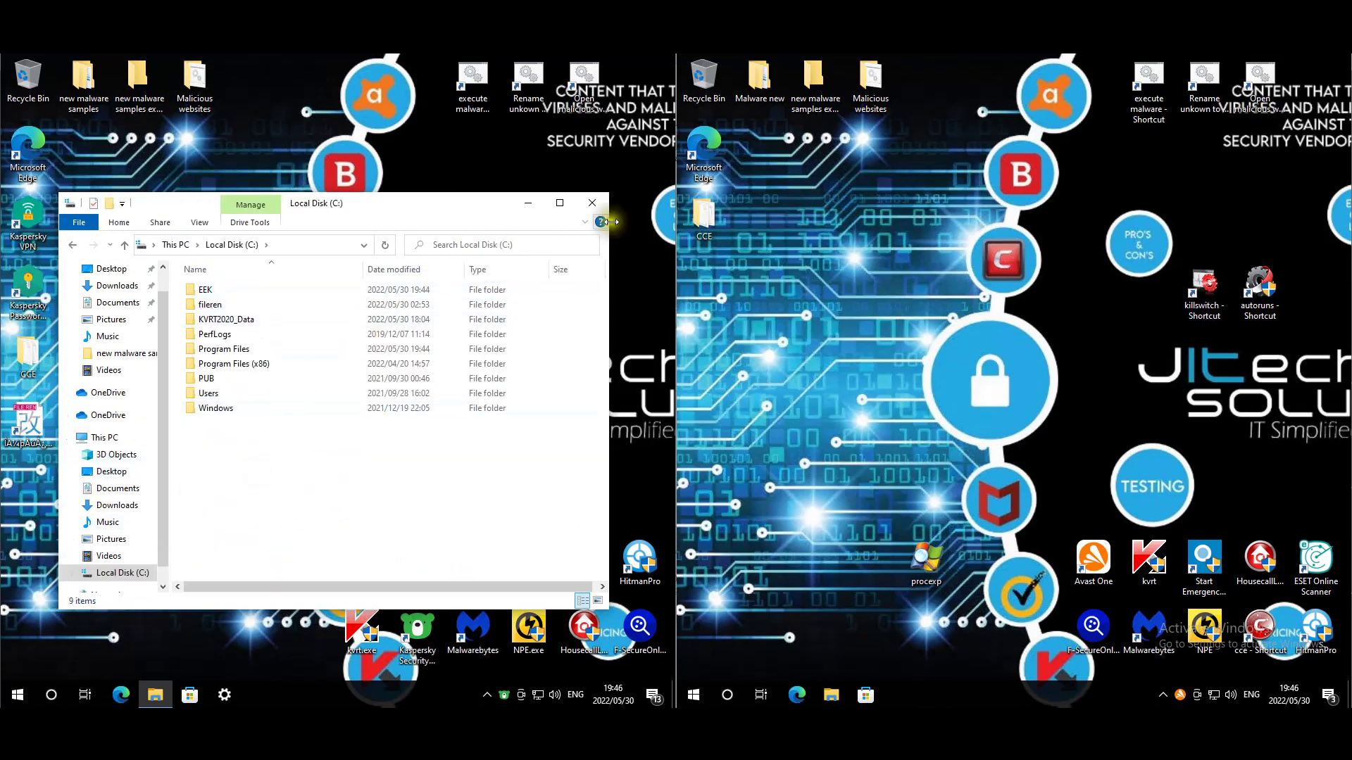
pyautogui.click(591, 205)
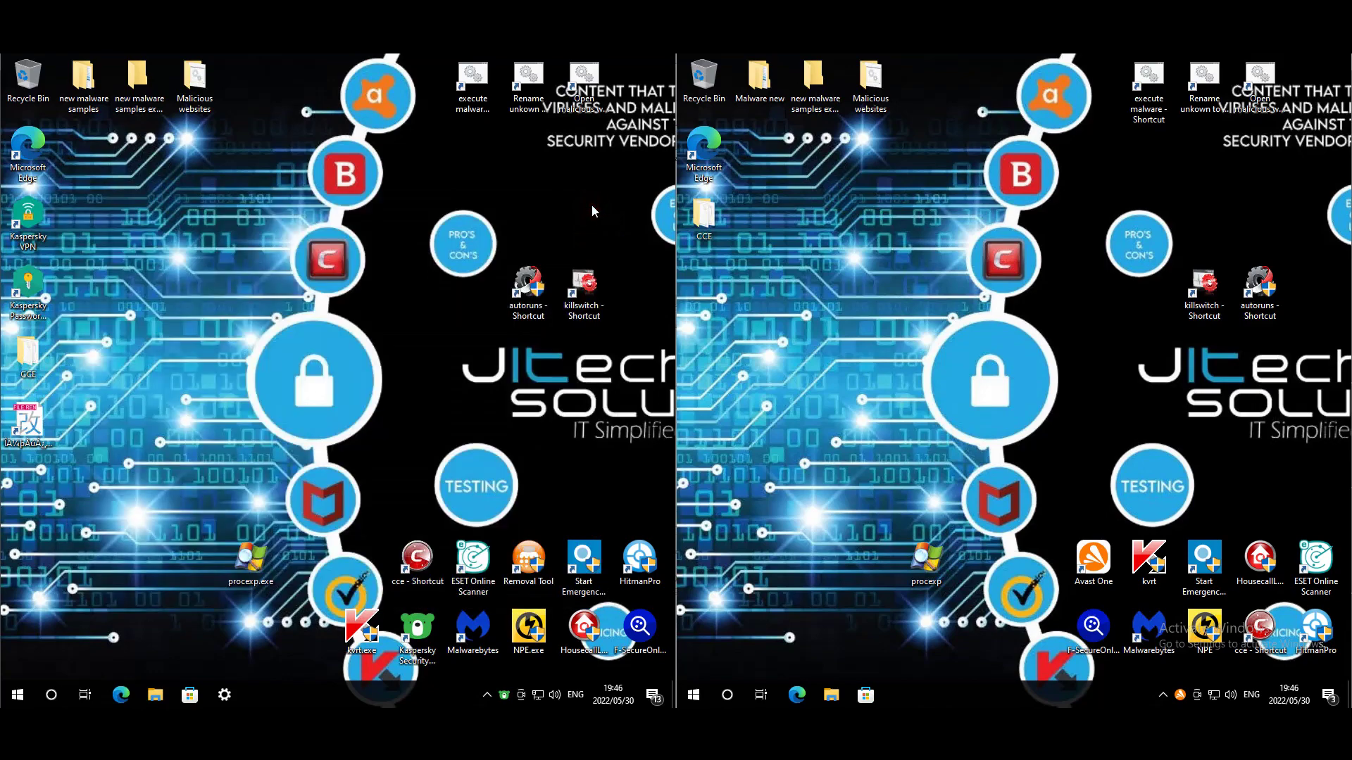